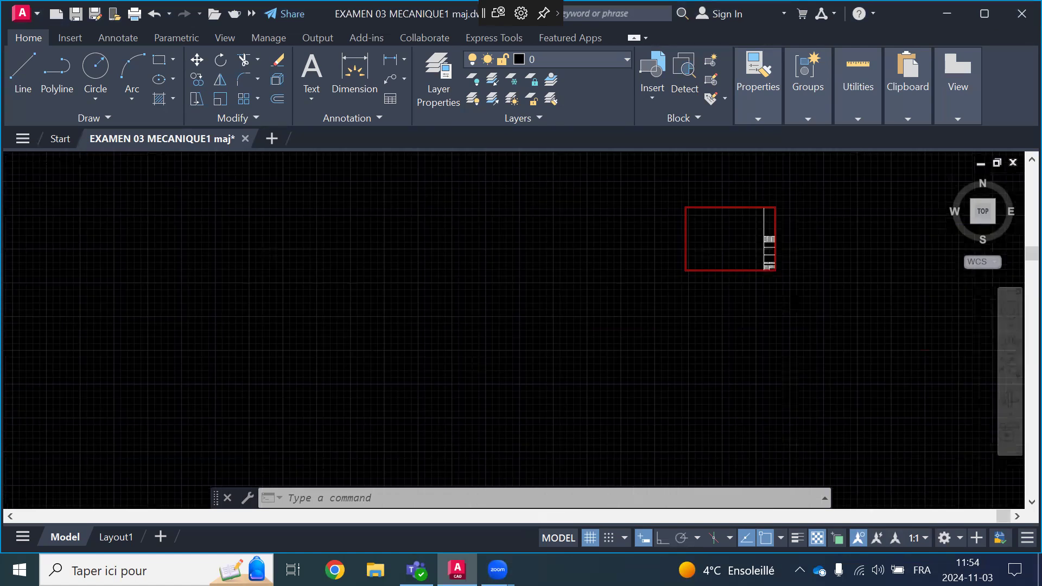
{"action": "scroll", "coordinate": [794, 215], "scroll_direction": "up", "scroll_amount": 5}
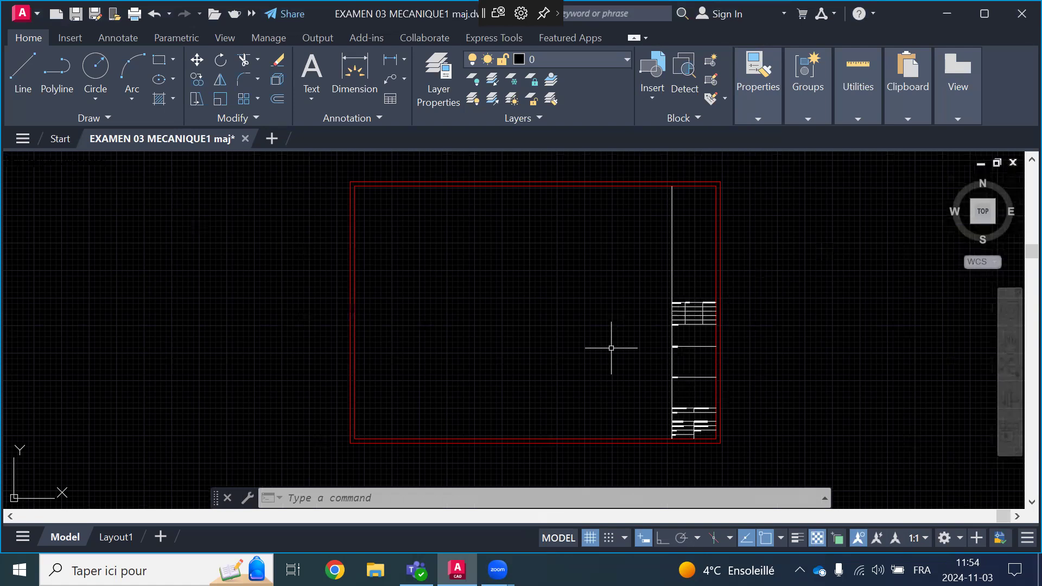
{"action": "scroll", "coordinate": [644, 306], "scroll_direction": "down", "scroll_amount": 4}
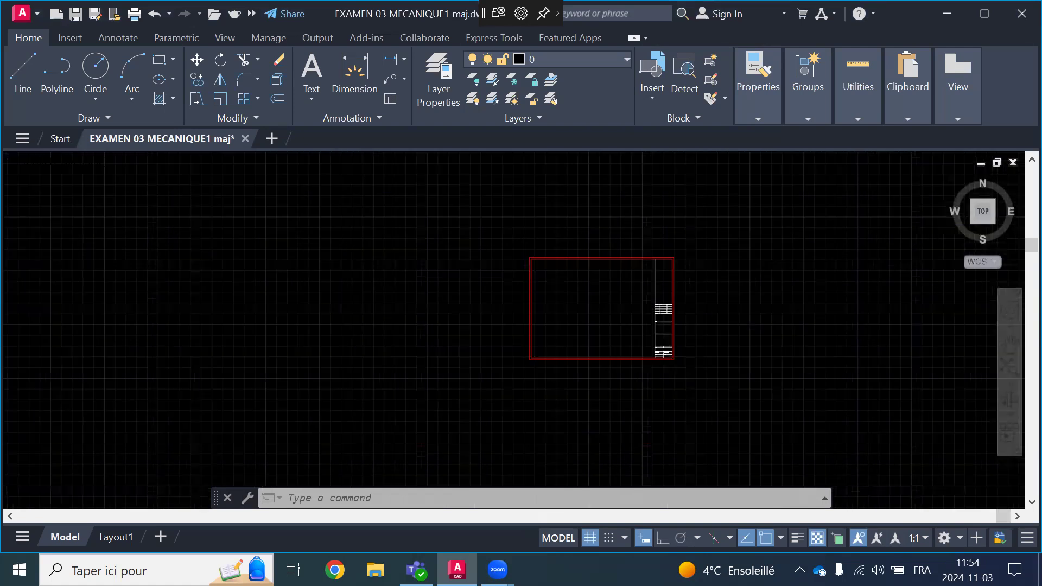
{"action": "scroll", "coordinate": [644, 312], "scroll_direction": "down", "scroll_amount": 2}
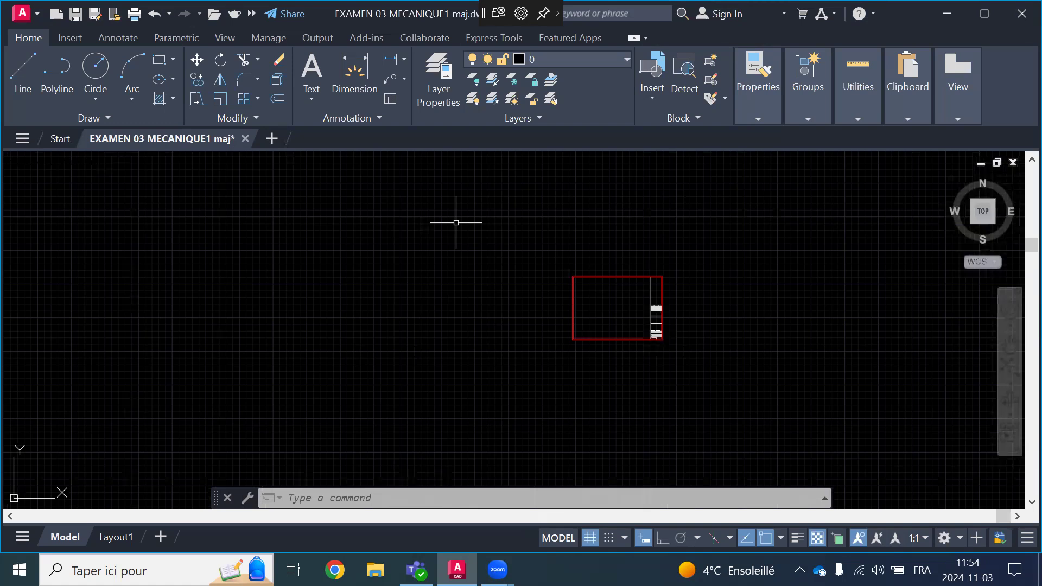
{"action": "mouse_move", "coordinate": [115, 537]}
{"action": "left_click", "coordinate": [122, 537]}
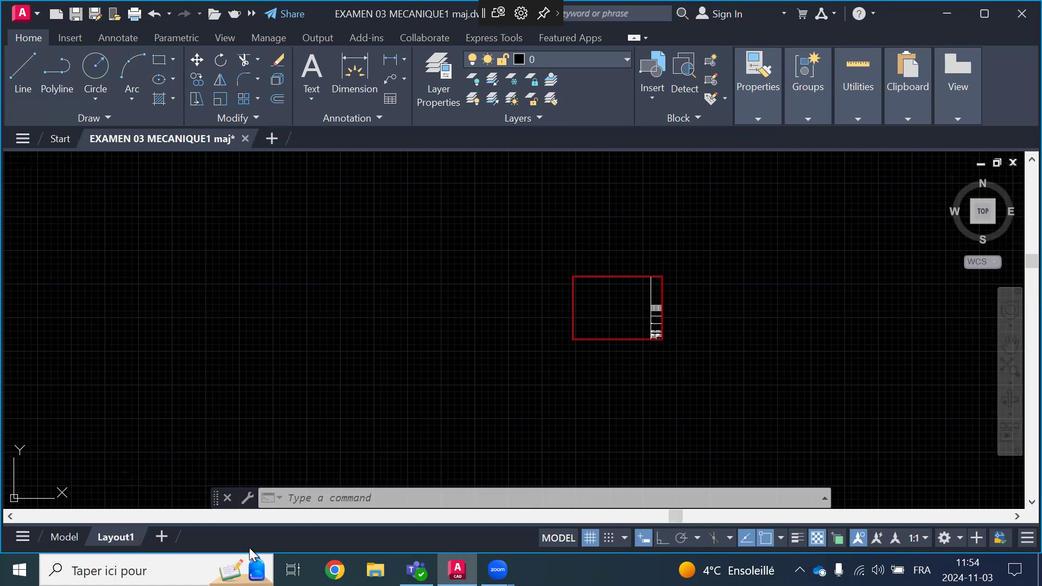
{"action": "left_click", "coordinate": [60, 537]}
Copy the title block frame beside the floor plan in model space to the clipboard
{"action": "scroll", "coordinate": [749, 290], "scroll_direction": "down", "scroll_amount": 2}
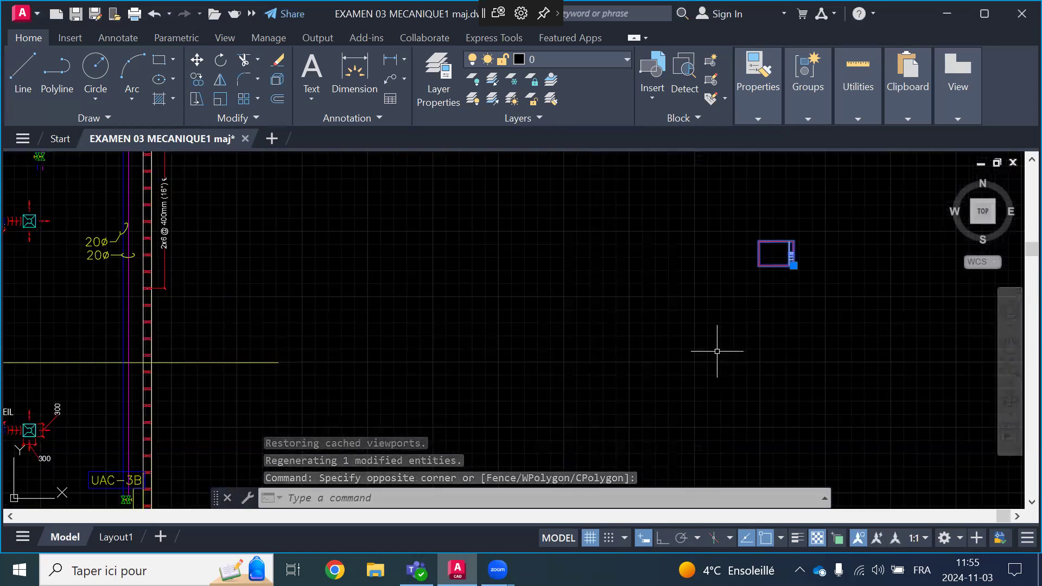
{"action": "key", "text": "ctrl+c"}
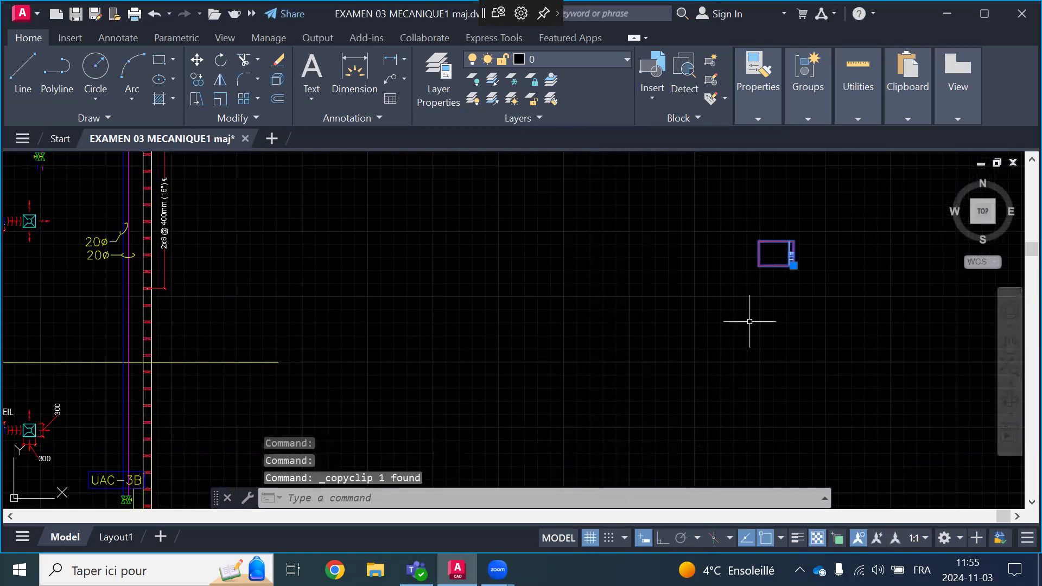
{"action": "right_click", "coordinate": [799, 213]}
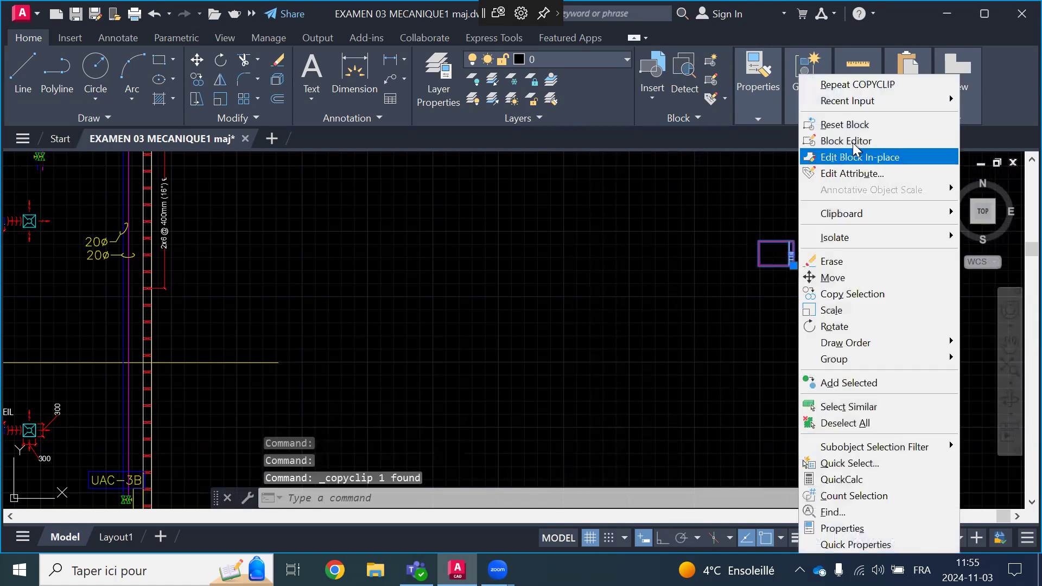
{"action": "mouse_move", "coordinate": [887, 213]}
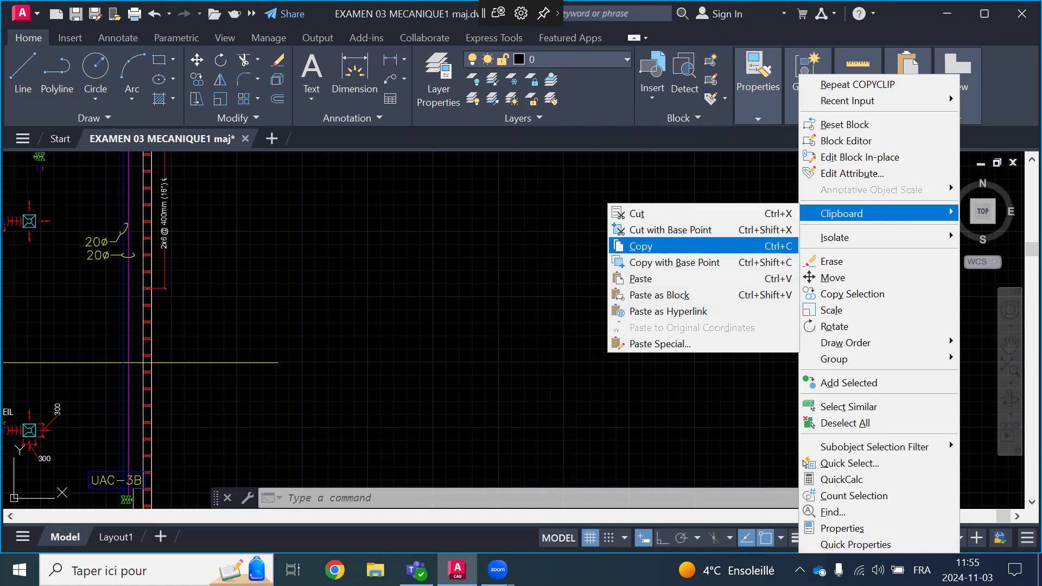
{"action": "left_click", "coordinate": [640, 246]}
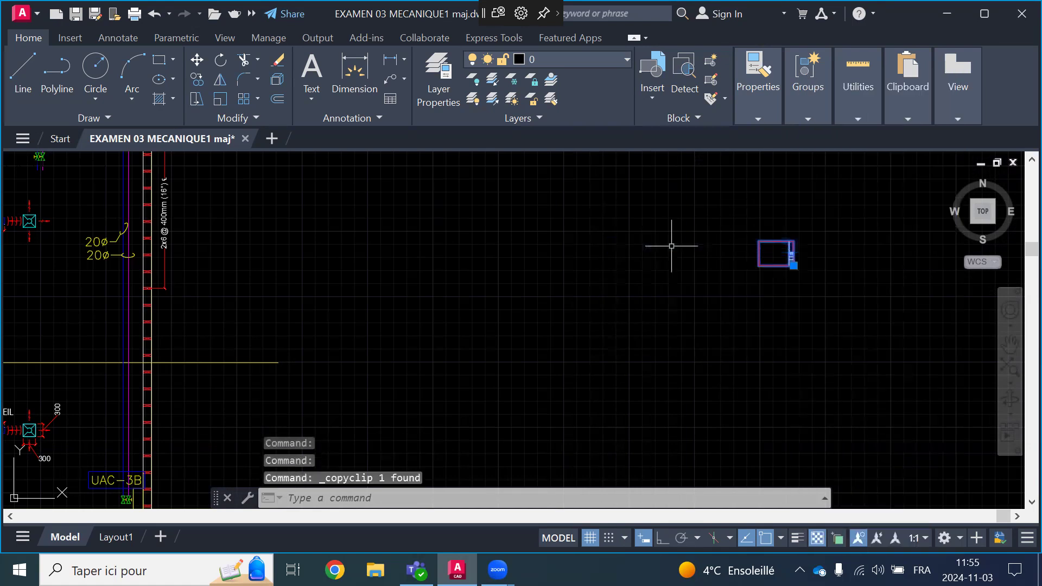
Paste the copied title block frame into Layout1 and show the whole sheet
{"action": "left_click", "coordinate": [116, 537]}
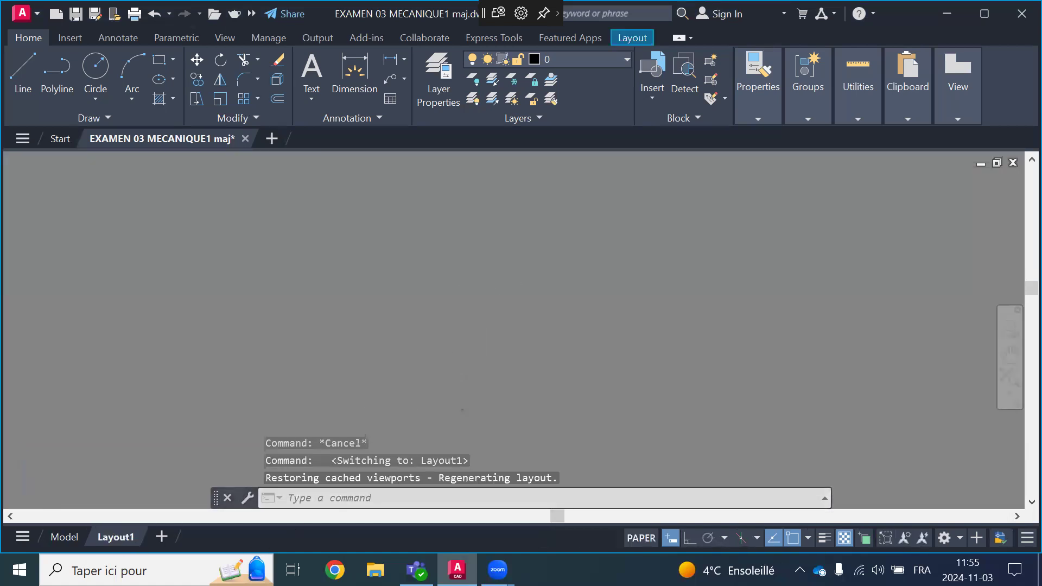
{"action": "right_click", "coordinate": [477, 300]}
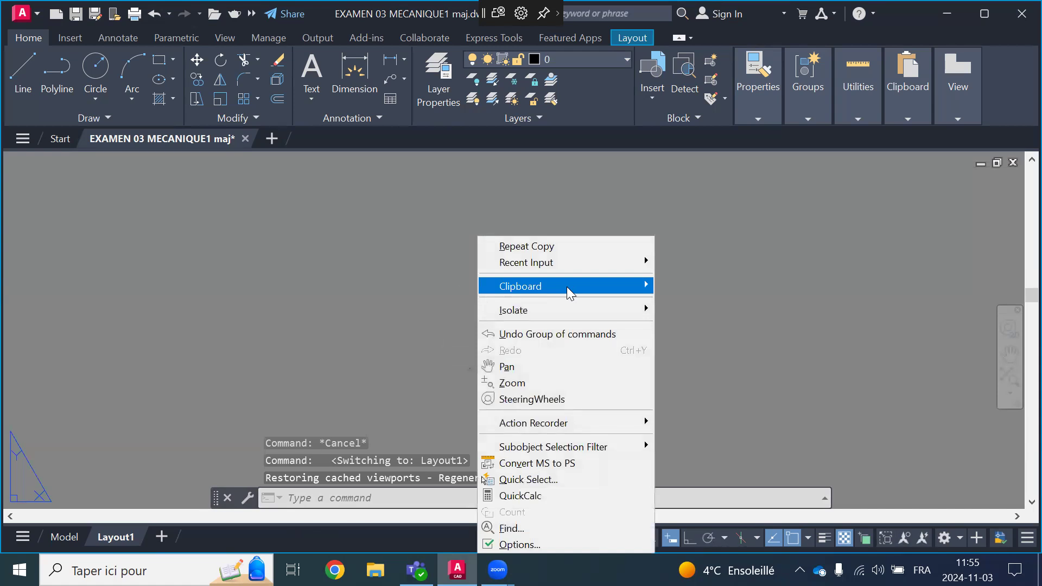
{"action": "mouse_move", "coordinate": [568, 291]}
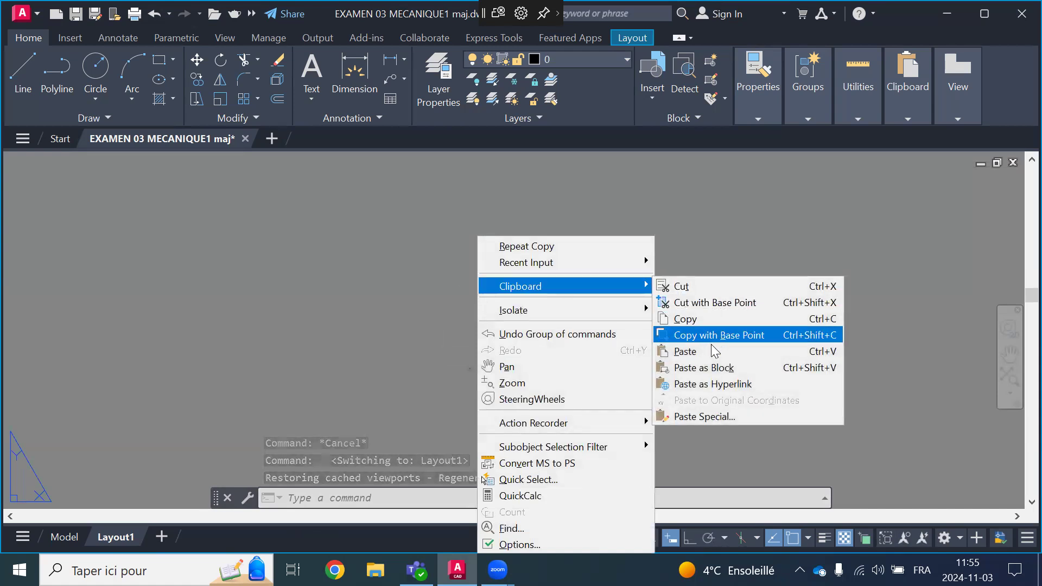
{"action": "left_click", "coordinate": [820, 351]}
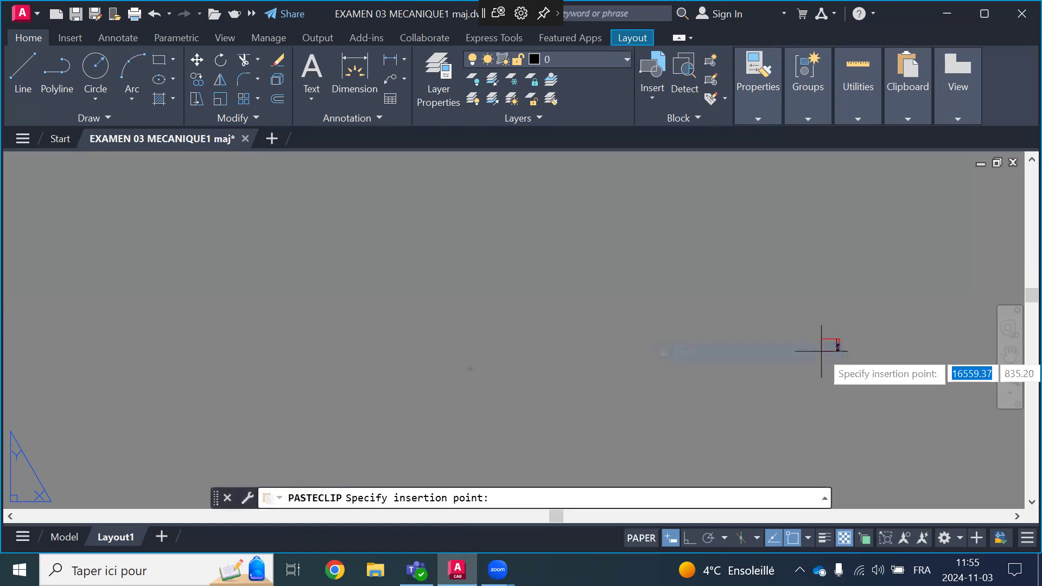
{"action": "left_click", "coordinate": [509, 350]}
{"action": "scroll", "coordinate": [506, 347], "scroll_direction": "up", "scroll_amount": 8}
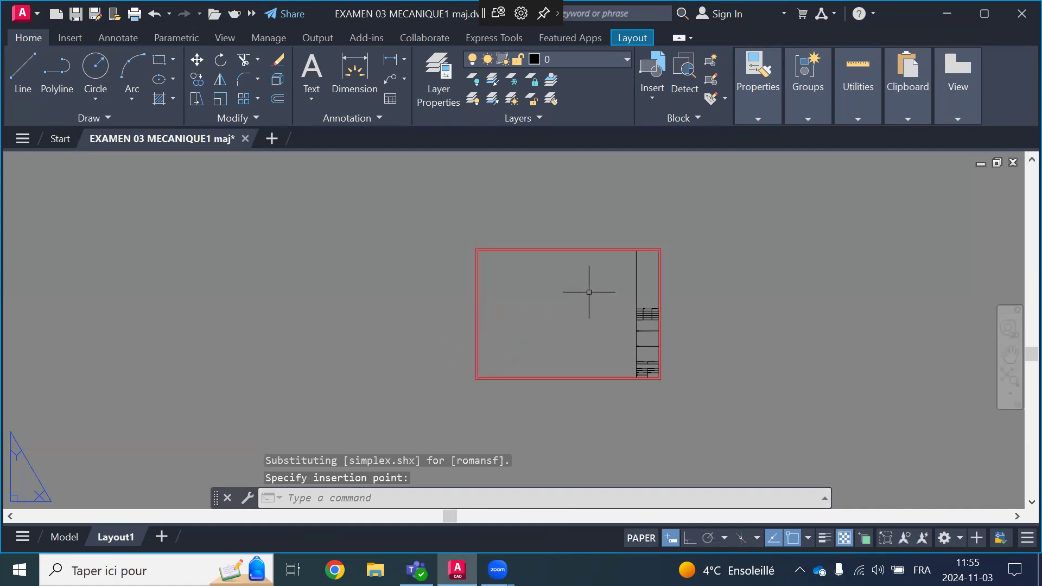
{"action": "scroll", "coordinate": [589, 292], "scroll_direction": "down", "scroll_amount": 10}
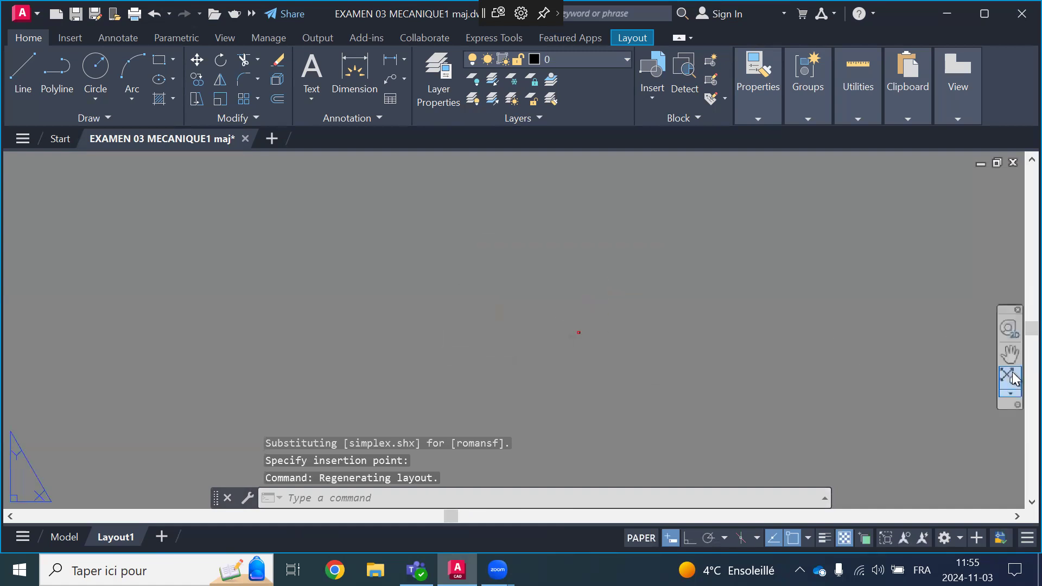
{"action": "left_click", "coordinate": [1015, 379]}
{"action": "scroll", "coordinate": [559, 258], "scroll_direction": "down", "scroll_amount": 3}
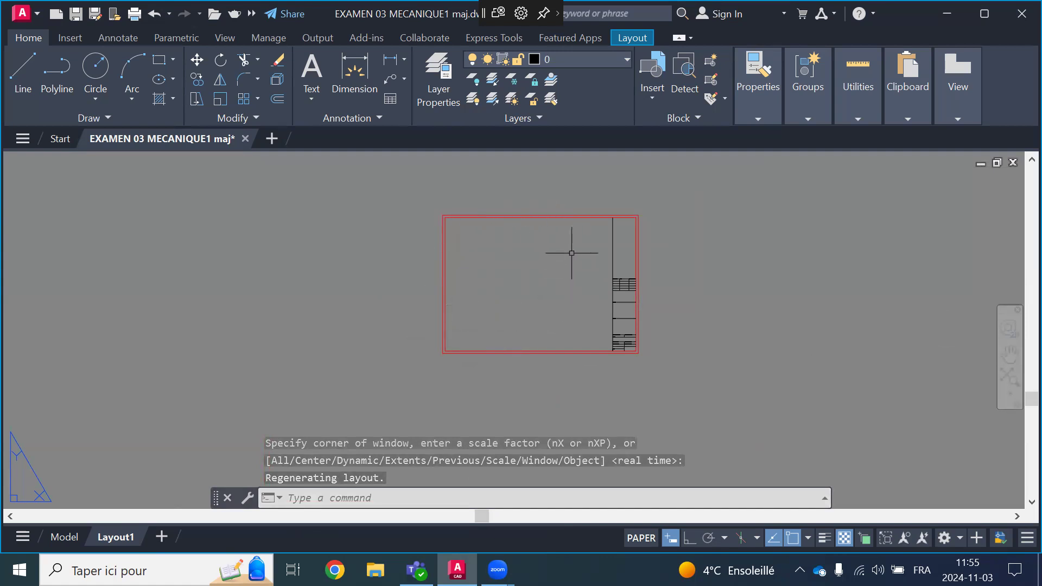
Copy the title block frame in Layout1 to make a second sheet to the left of the first
{"action": "left_click", "coordinate": [54, 536]}
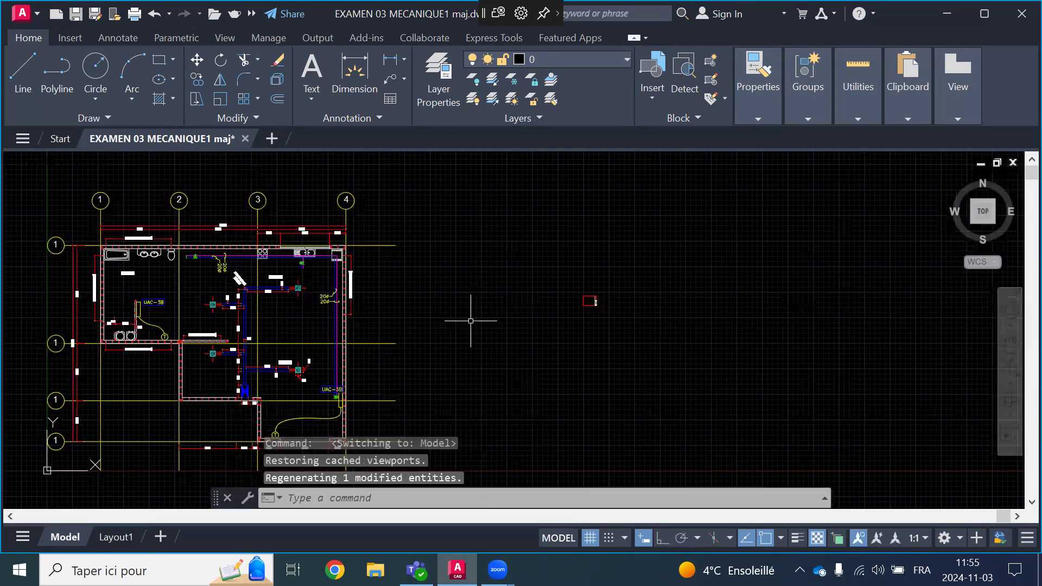
{"action": "scroll", "coordinate": [471, 321], "scroll_direction": "down", "scroll_amount": 2}
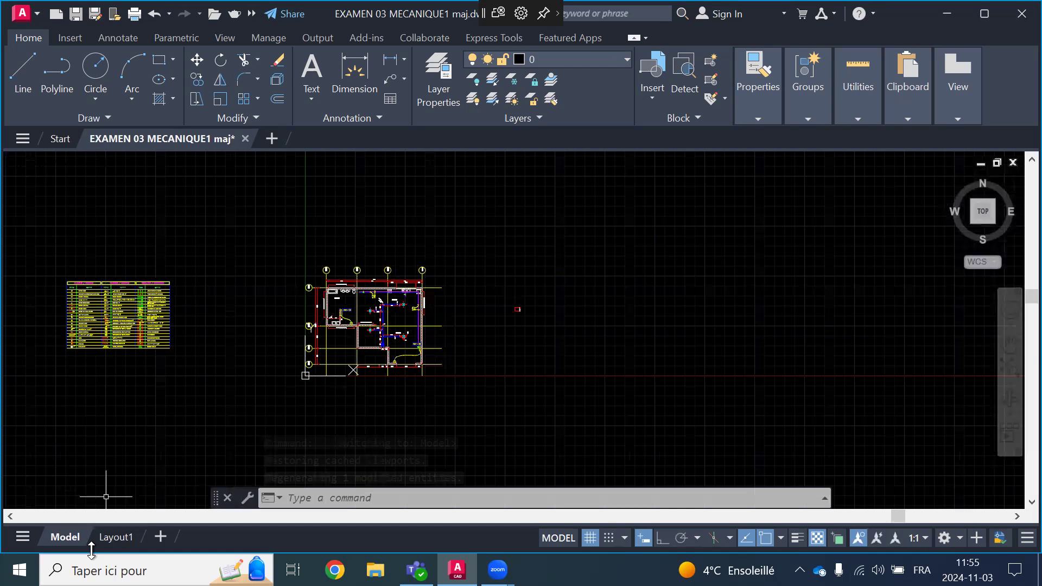
{"action": "left_click", "coordinate": [125, 538]}
{"action": "left_click", "coordinate": [666, 199]}
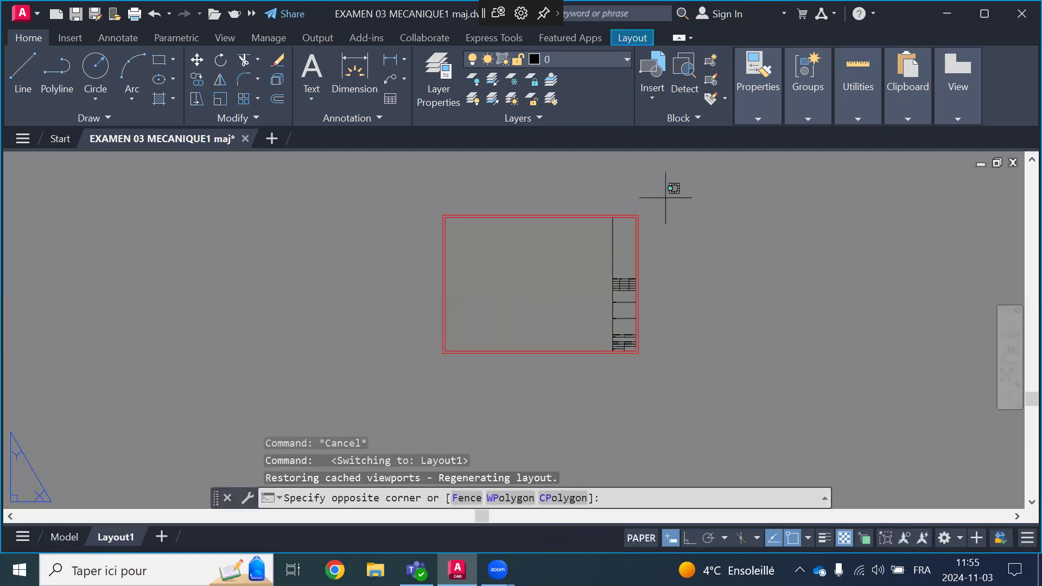
{"action": "left_click", "coordinate": [370, 410]}
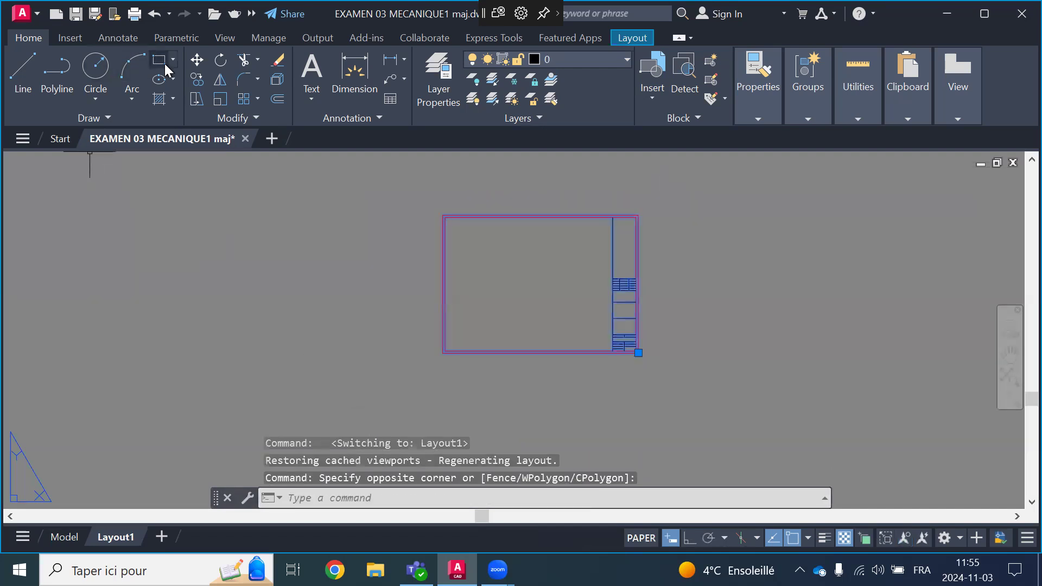
{"action": "type", "text": "co"}
{"action": "key", "text": "space"}
{"action": "left_click", "coordinate": [394, 212]}
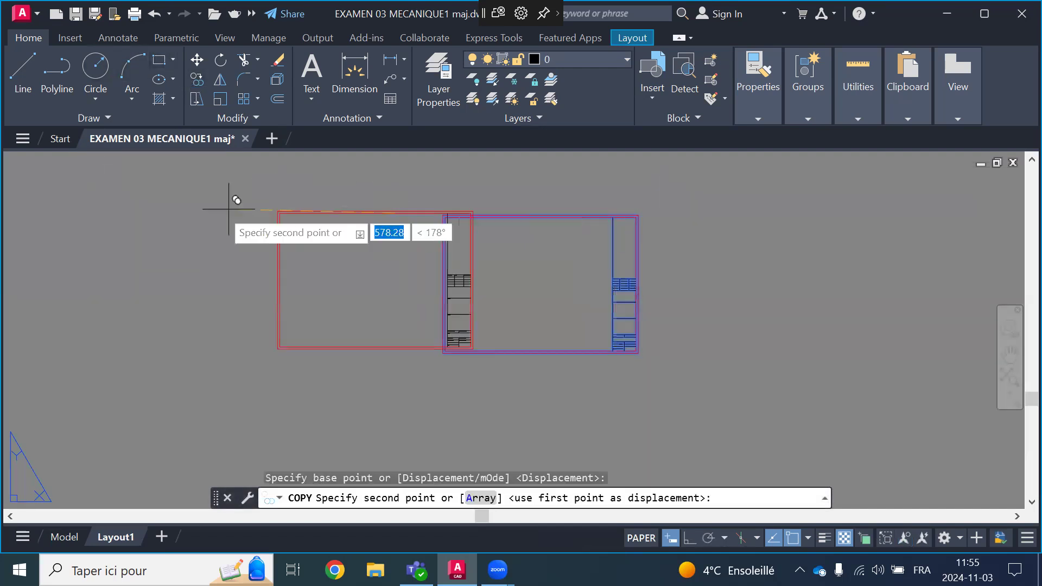
{"action": "left_click", "coordinate": [133, 216]}
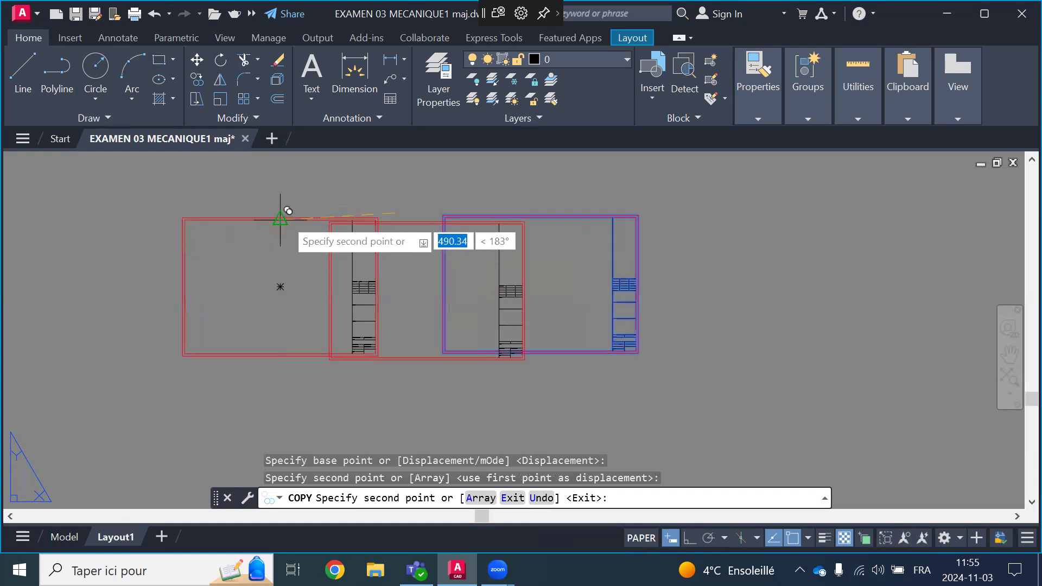
{"action": "key", "text": "Escape"}
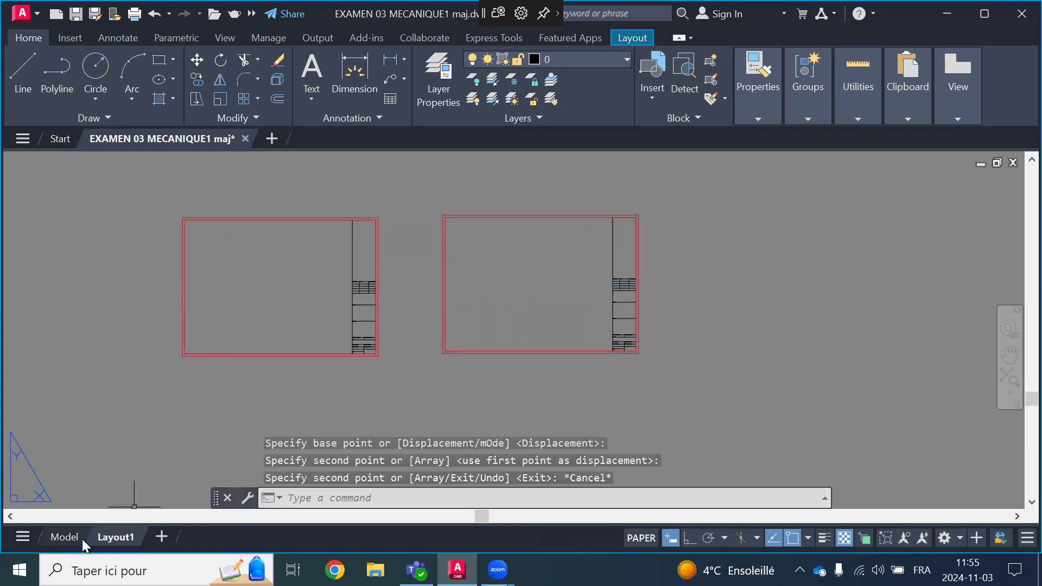
Create a rectangular viewport on the right-hand sheet, from the inner frame's upper-left corner to the lower-left corner of the title column
{"action": "left_click", "coordinate": [64, 536]}
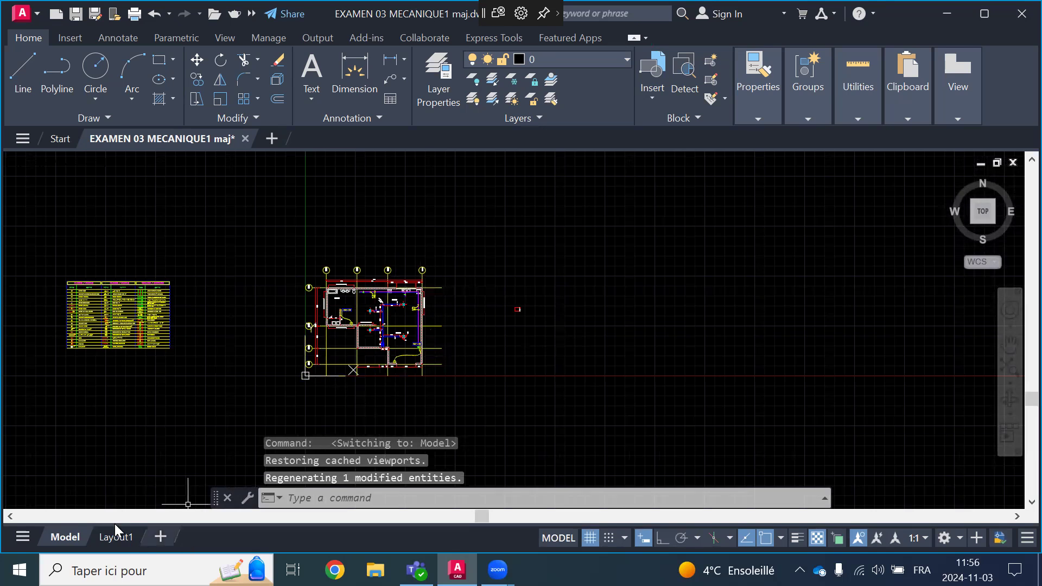
{"action": "left_click", "coordinate": [105, 535]}
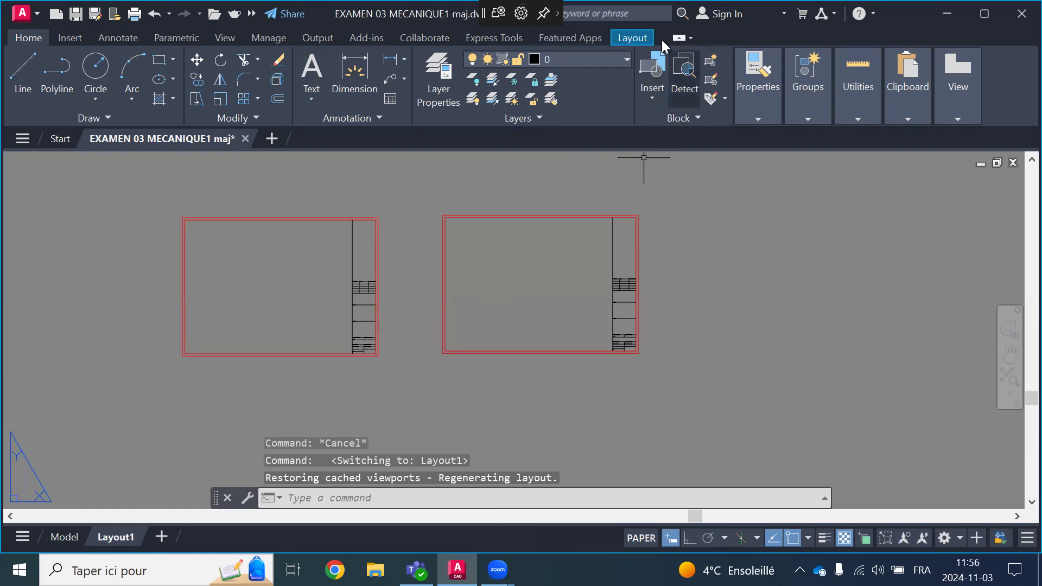
{"action": "left_click", "coordinate": [633, 38]}
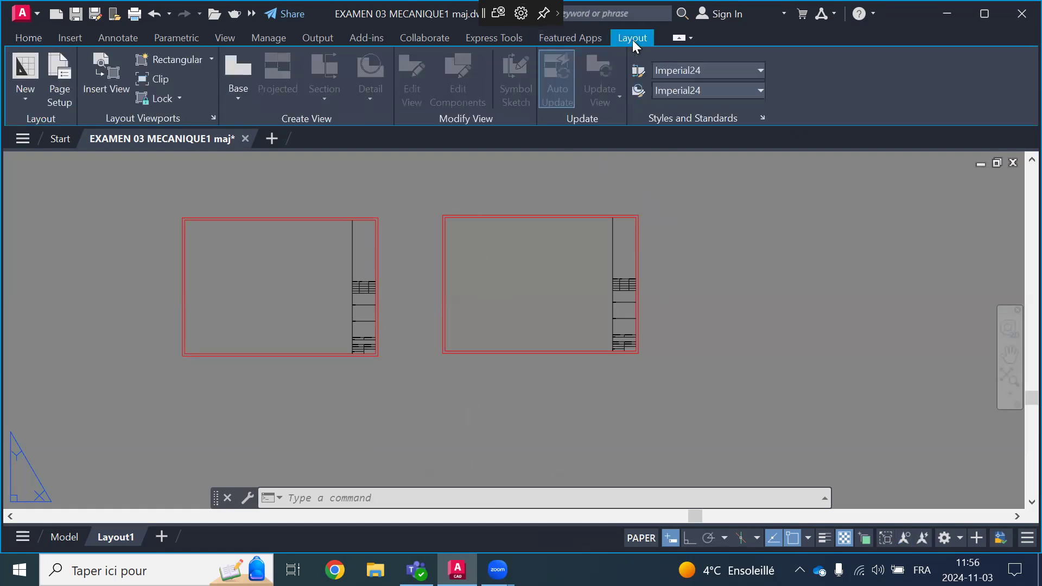
{"action": "left_click", "coordinate": [170, 61]}
{"action": "scroll", "coordinate": [450, 217], "scroll_direction": "up", "scroll_amount": 6}
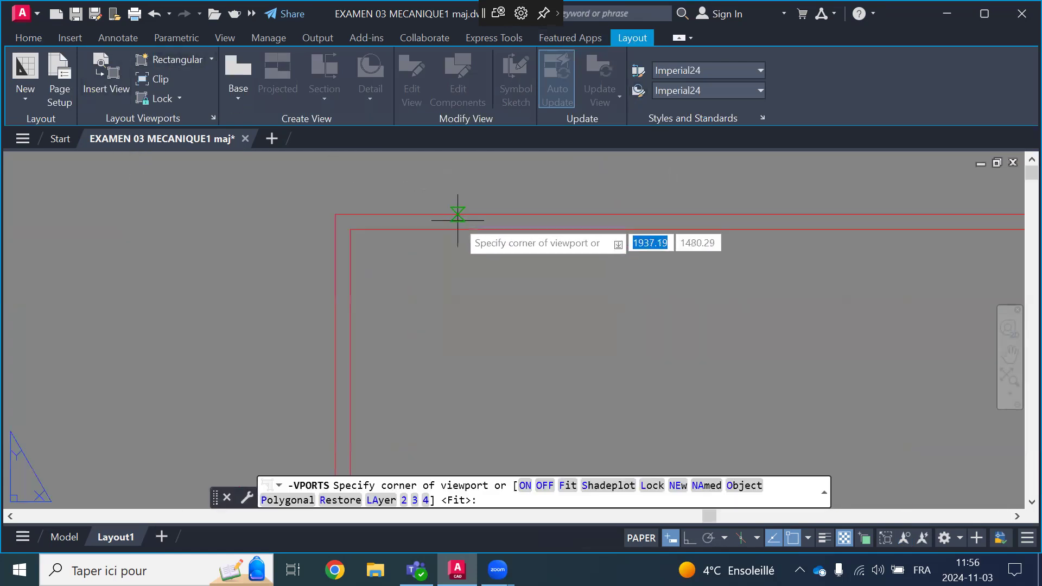
{"action": "left_click", "coordinate": [350, 230]}
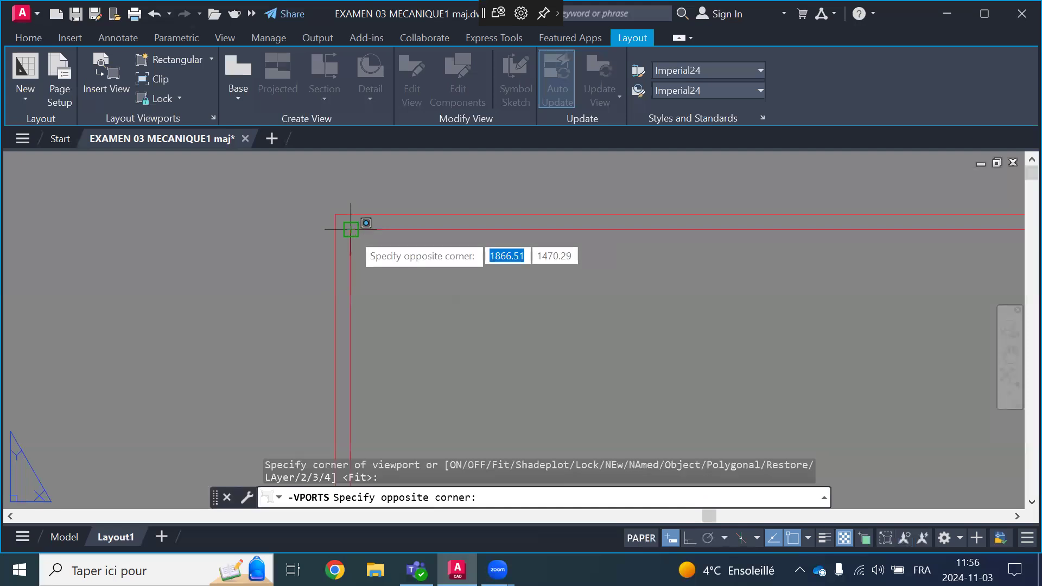
{"action": "scroll", "coordinate": [363, 209], "scroll_direction": "down", "scroll_amount": 5}
{"action": "scroll", "coordinate": [624, 458], "scroll_direction": "up", "scroll_amount": 6}
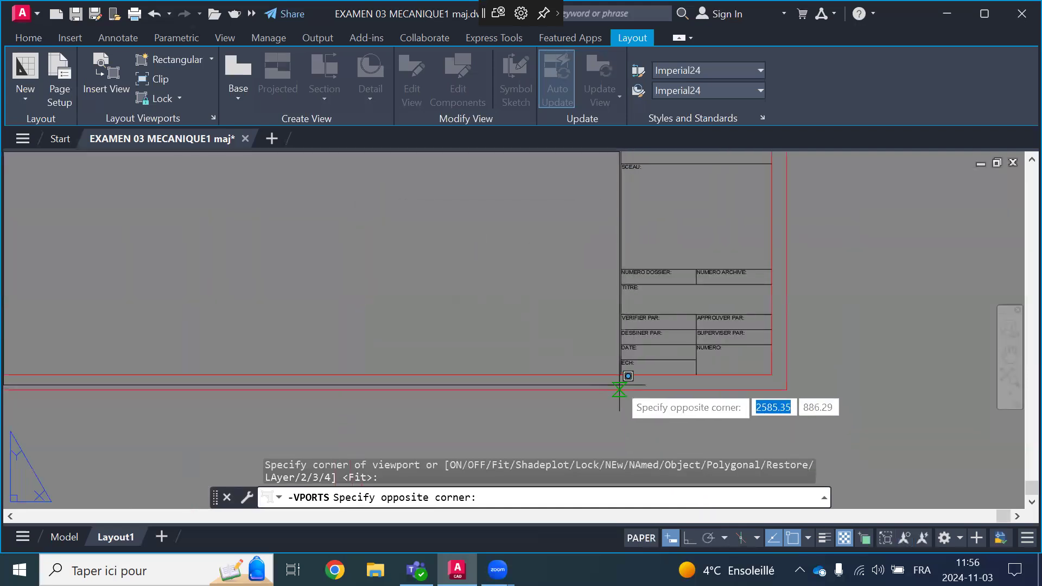
{"action": "left_click", "coordinate": [621, 374]}
{"action": "scroll", "coordinate": [597, 367], "scroll_direction": "down", "scroll_amount": 2}
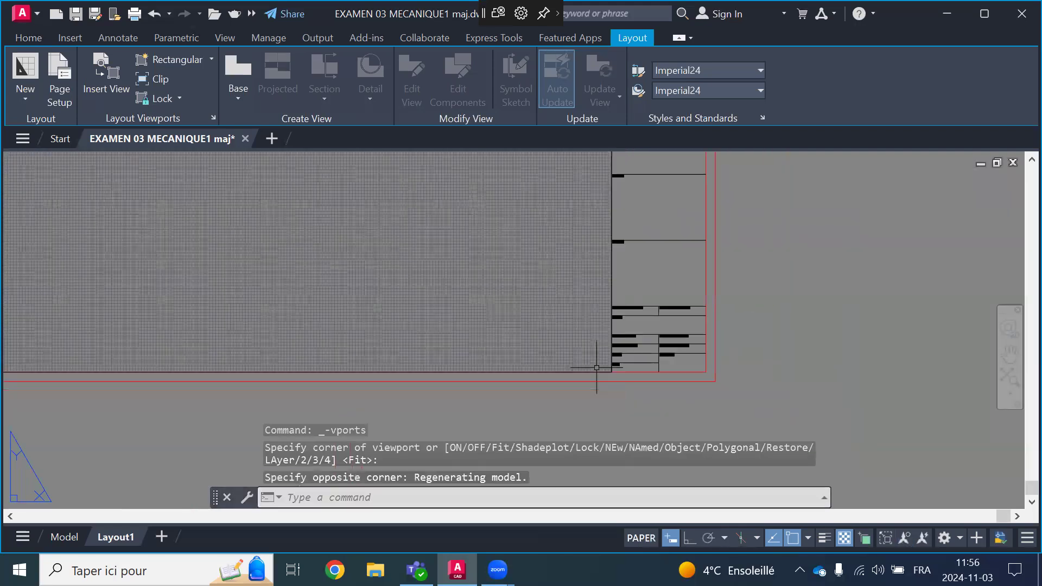
Activate model space inside the new viewport and enlarge the floor plan within it, leaving the legend table outside the viewport
{"action": "scroll", "coordinate": [597, 367], "scroll_direction": "down", "scroll_amount": 4}
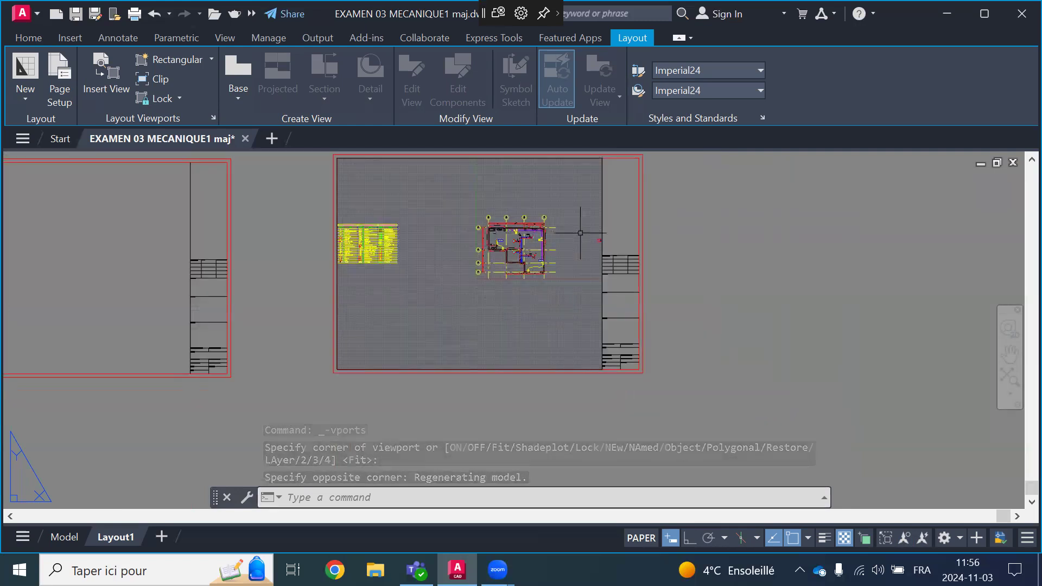
{"action": "scroll", "coordinate": [556, 252], "scroll_direction": "up", "scroll_amount": 2}
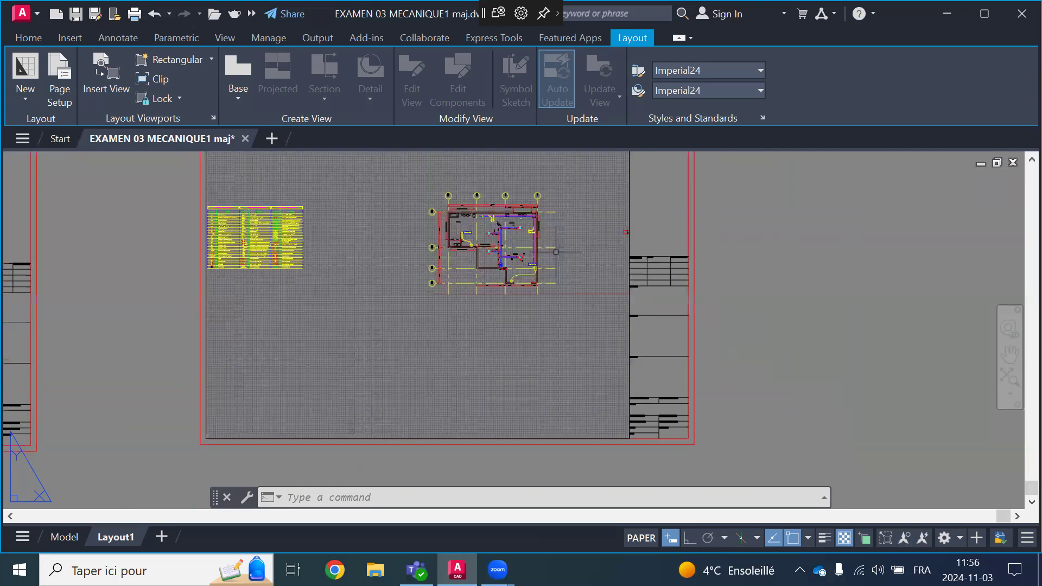
{"action": "scroll", "coordinate": [555, 252], "scroll_direction": "down", "scroll_amount": 2}
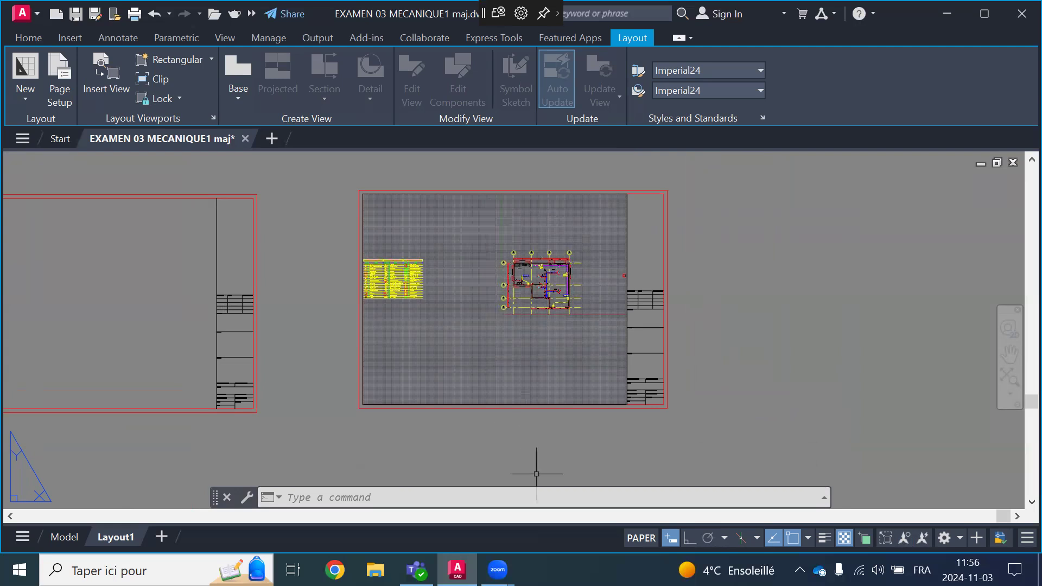
{"action": "left_click", "coordinate": [640, 539]}
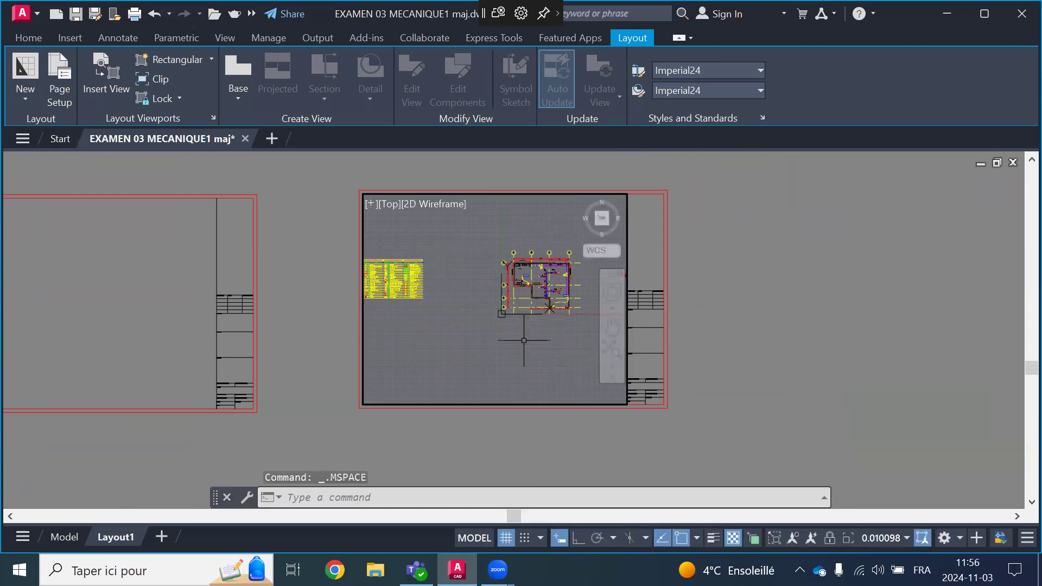
{"action": "scroll", "coordinate": [519, 263], "scroll_direction": "up", "scroll_amount": 4}
{"action": "scroll", "coordinate": [532, 283], "scroll_direction": "down", "scroll_amount": 4}
{"action": "scroll", "coordinate": [544, 297], "scroll_direction": "up", "scroll_amount": 4}
{"action": "scroll", "coordinate": [547, 298], "scroll_direction": "down", "scroll_amount": 2}
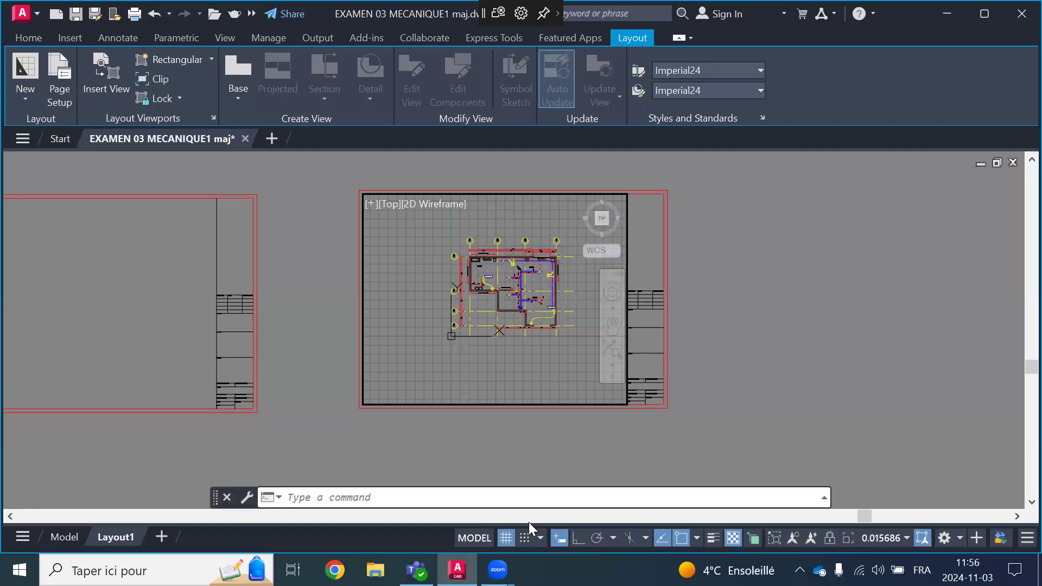
Turn off the grid in the floor plan viewport, centre the plan at a scale of 1:50, and return to paper space
{"action": "left_click", "coordinate": [508, 539]}
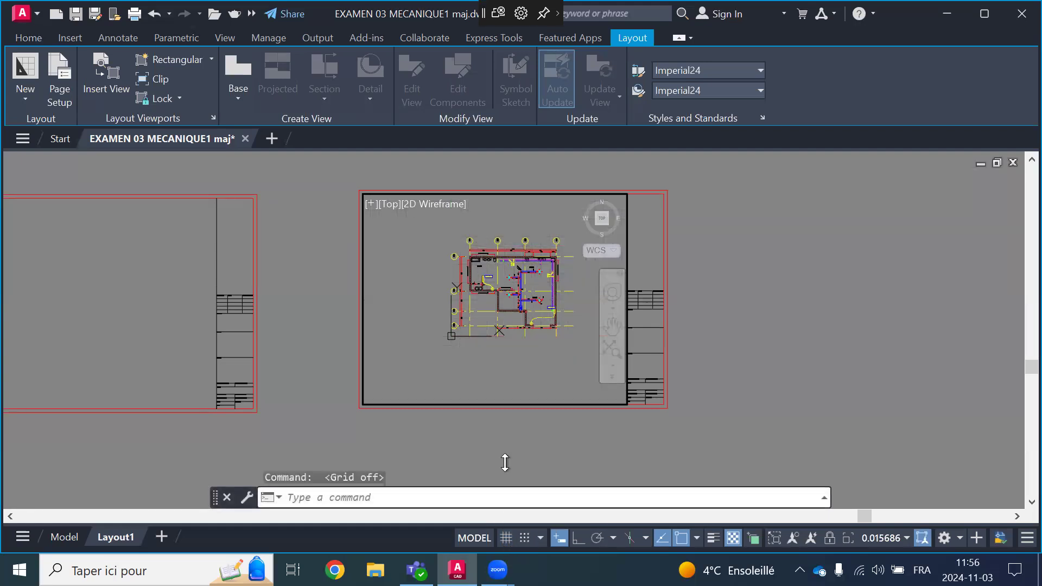
{"action": "middle_click_drag", "start_coordinate": [531, 326], "coordinate": [513, 338]}
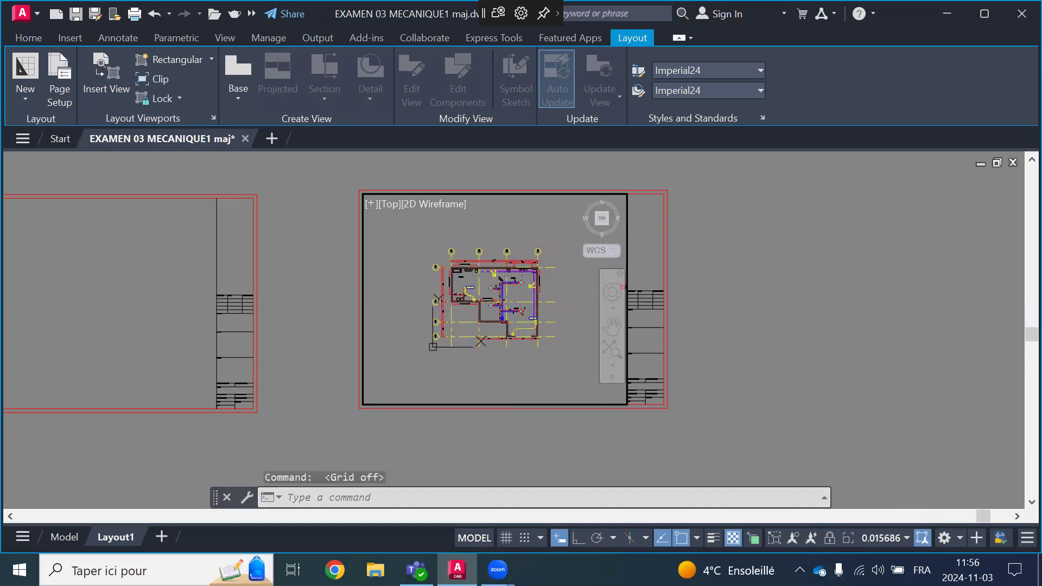
{"action": "left_click", "coordinate": [880, 533]}
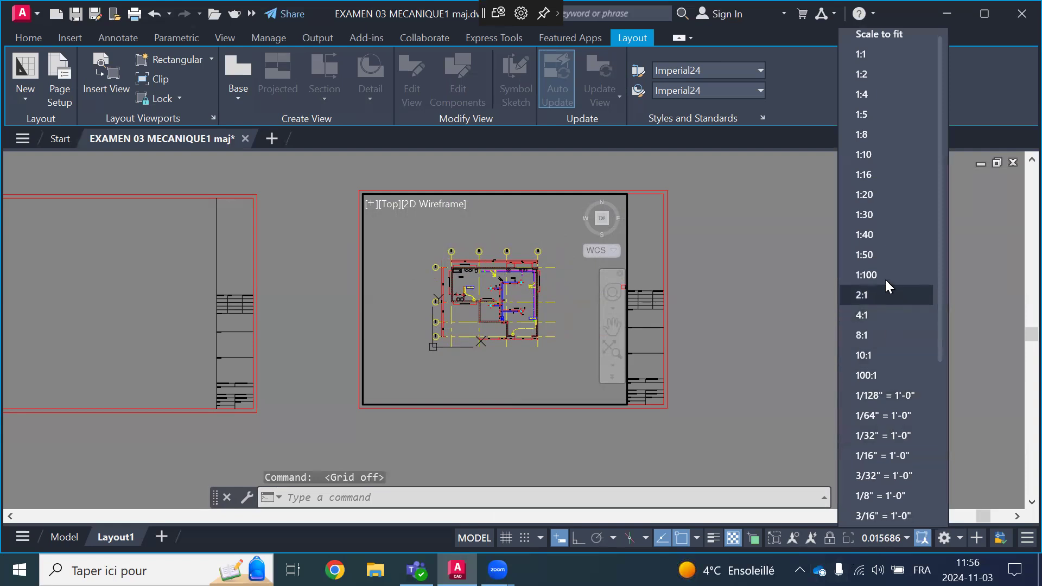
{"action": "left_click", "coordinate": [894, 256]}
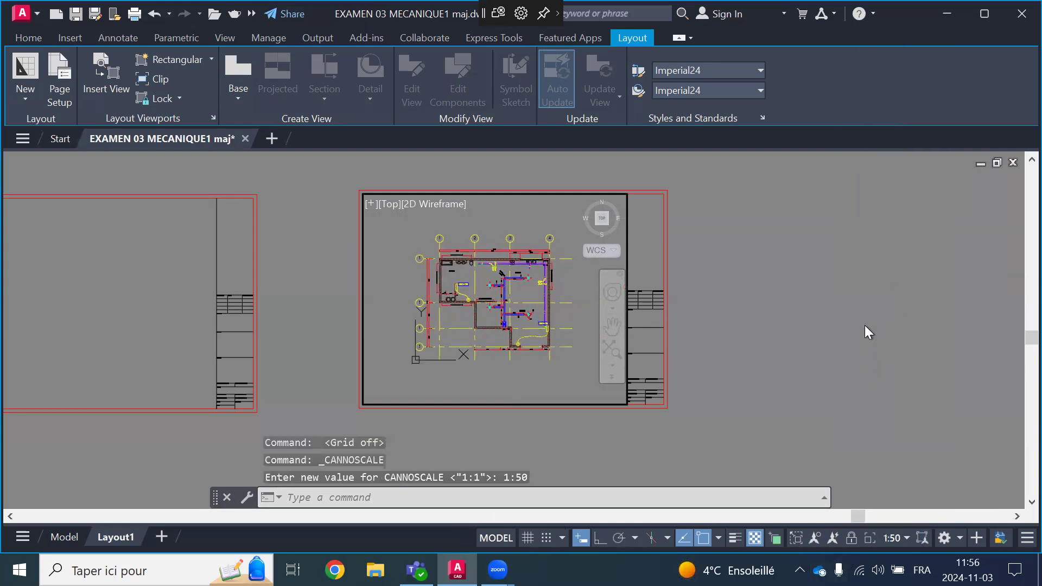
{"action": "double_click", "coordinate": [838, 315]}
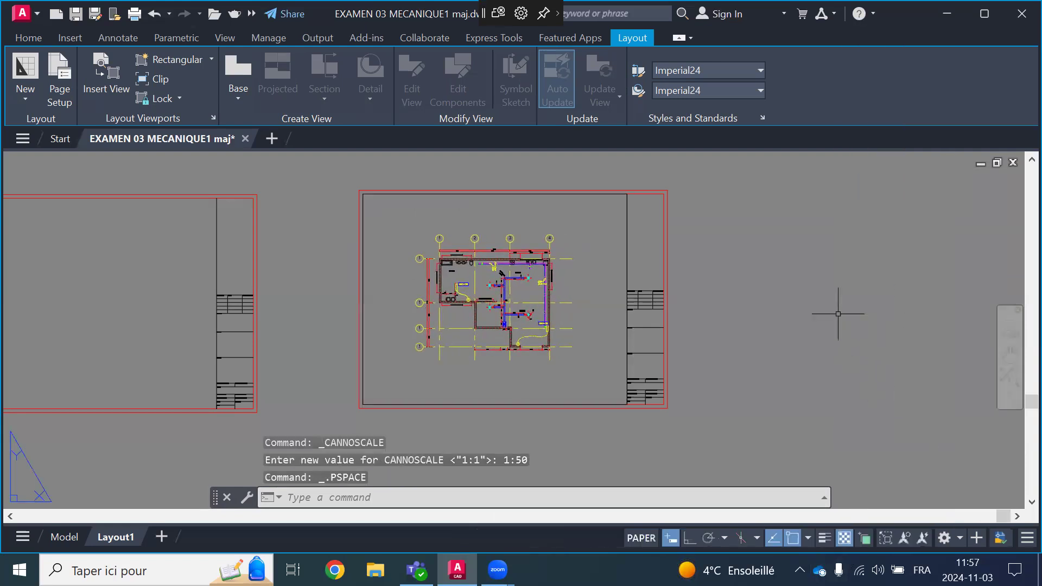
Create a rectangular viewport on the left-hand sheet, from the inner frame's upper-left corner to the lower-left corner of the title column
{"action": "scroll", "coordinate": [861, 286], "scroll_direction": "down", "scroll_amount": 2}
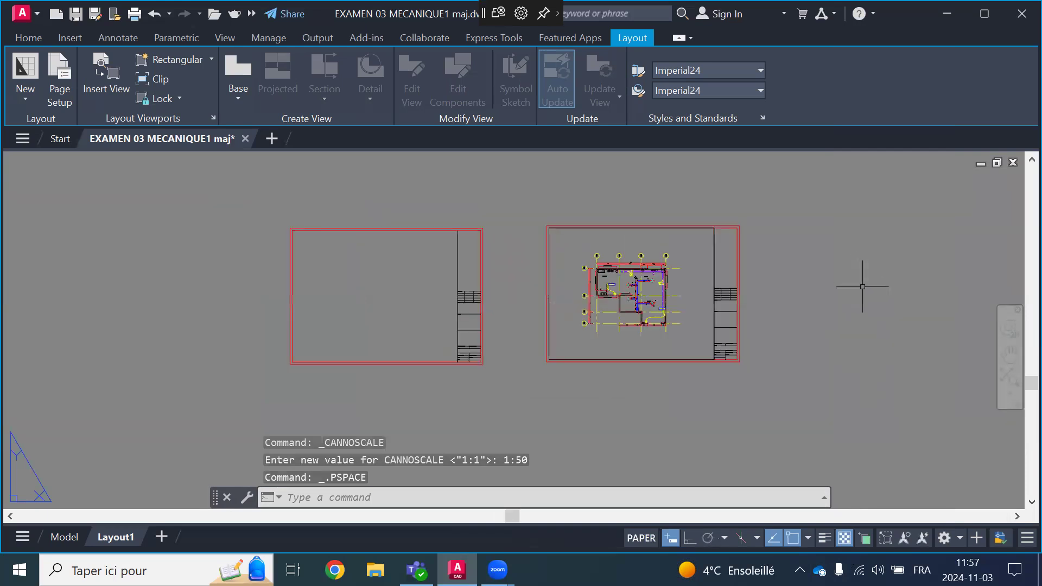
{"action": "scroll", "coordinate": [335, 289], "scroll_direction": "up", "scroll_amount": 2}
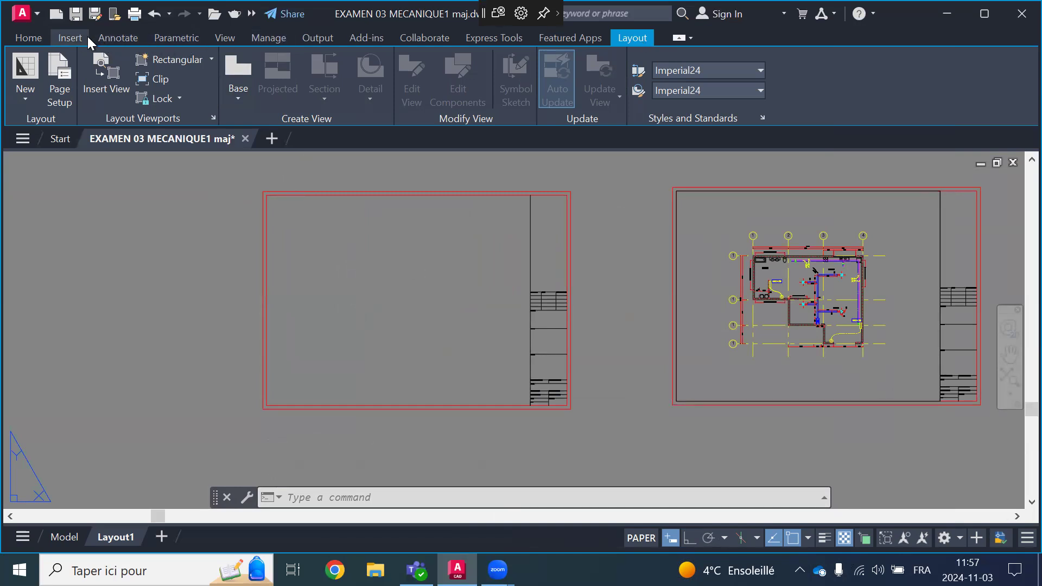
{"action": "left_click", "coordinate": [177, 60]}
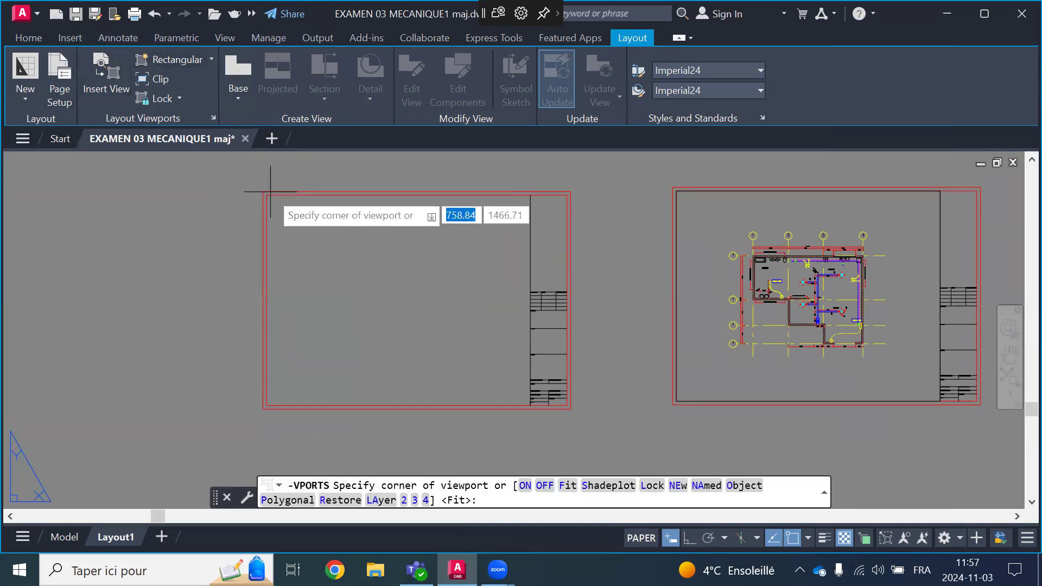
{"action": "left_click", "coordinate": [274, 194]}
{"action": "scroll", "coordinate": [508, 407], "scroll_direction": "up", "scroll_amount": 6}
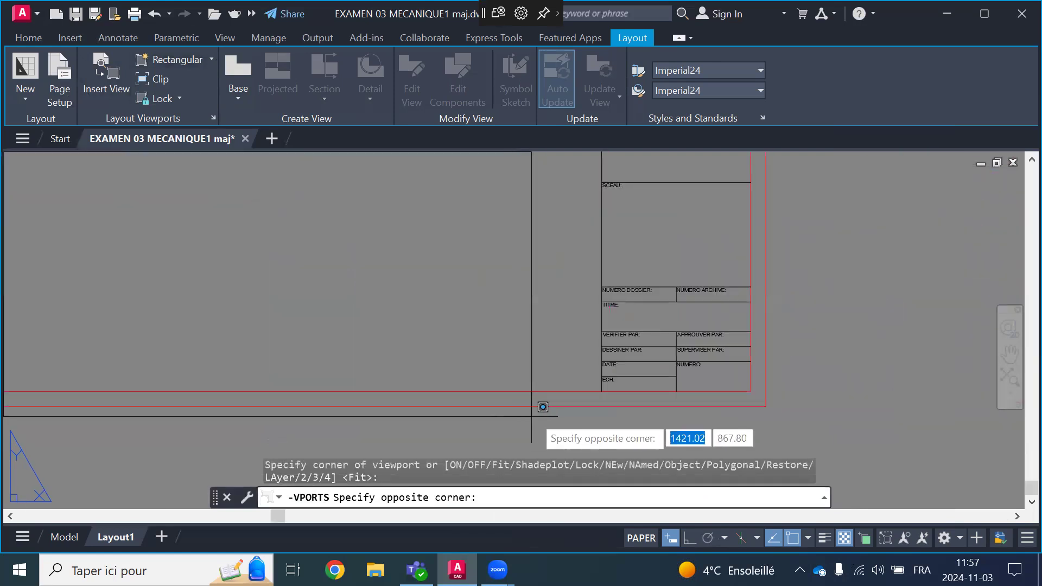
{"action": "left_click", "coordinate": [602, 384]}
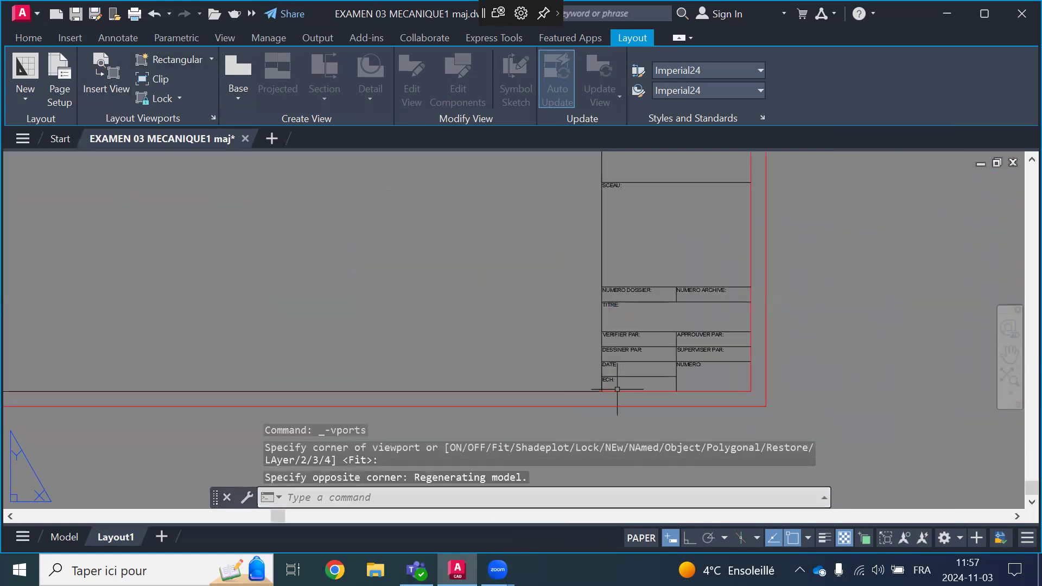
{"action": "scroll", "coordinate": [644, 372], "scroll_direction": "down", "scroll_amount": 4}
{"action": "scroll", "coordinate": [645, 372], "scroll_direction": "down", "scroll_amount": 2}
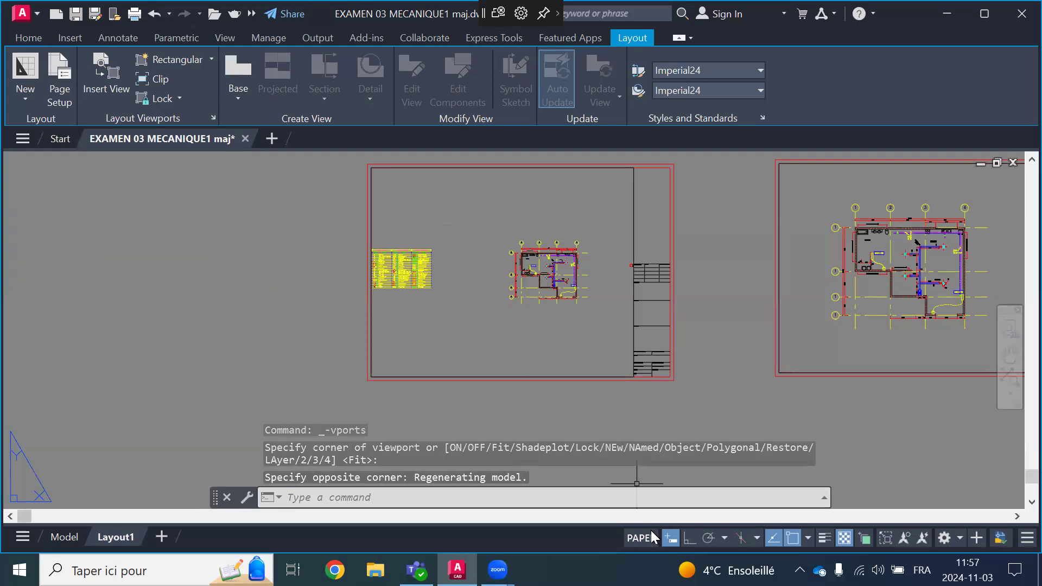
Activate model space inside the left-hand sheet's viewport and bring the legend table to its middle
{"action": "double_click", "coordinate": [460, 236]}
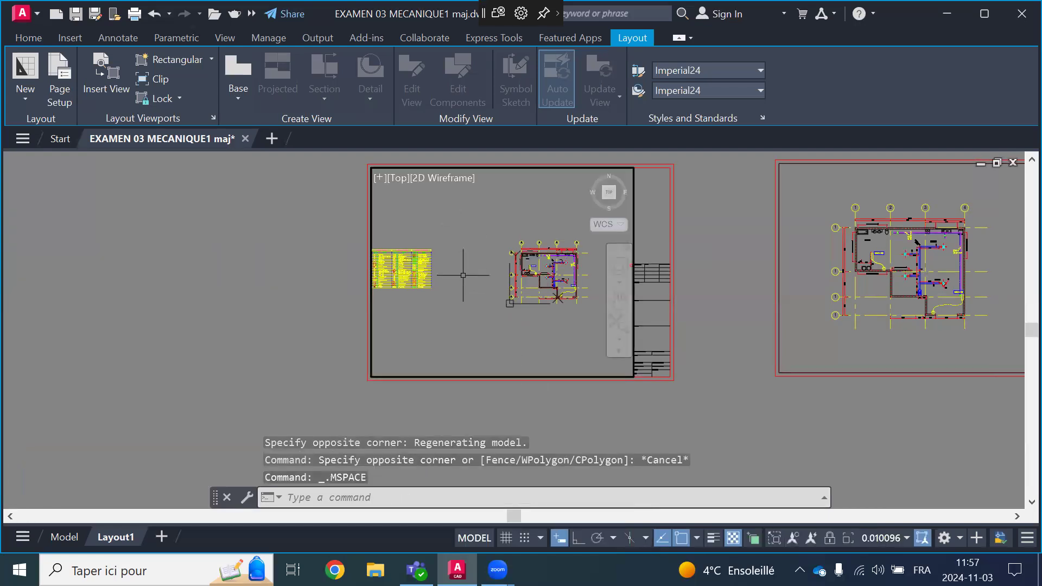
{"action": "middle_click_drag", "start_coordinate": [471, 276], "coordinate": [556, 284]}
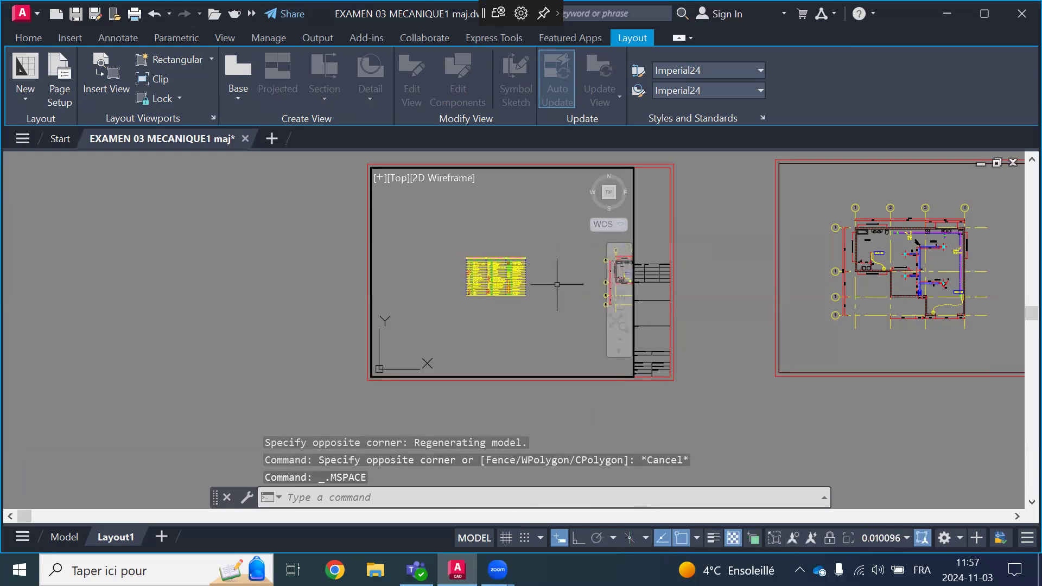
Try viewport scales of 1:40 and 1:50 for the legend table
{"action": "left_click", "coordinate": [877, 533]}
{"action": "left_click", "coordinate": [861, 253]}
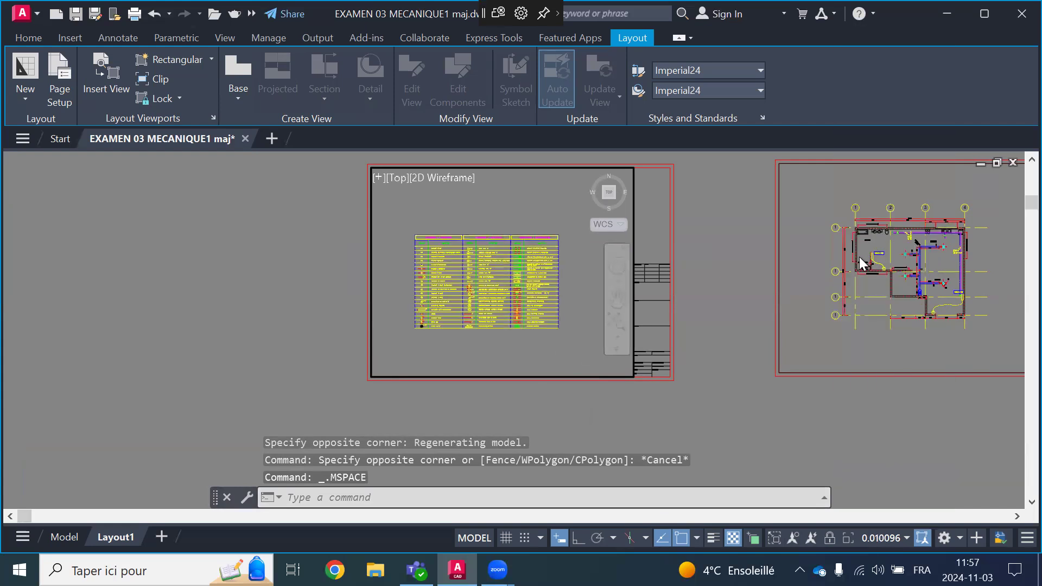
{"action": "left_click", "coordinate": [891, 544]}
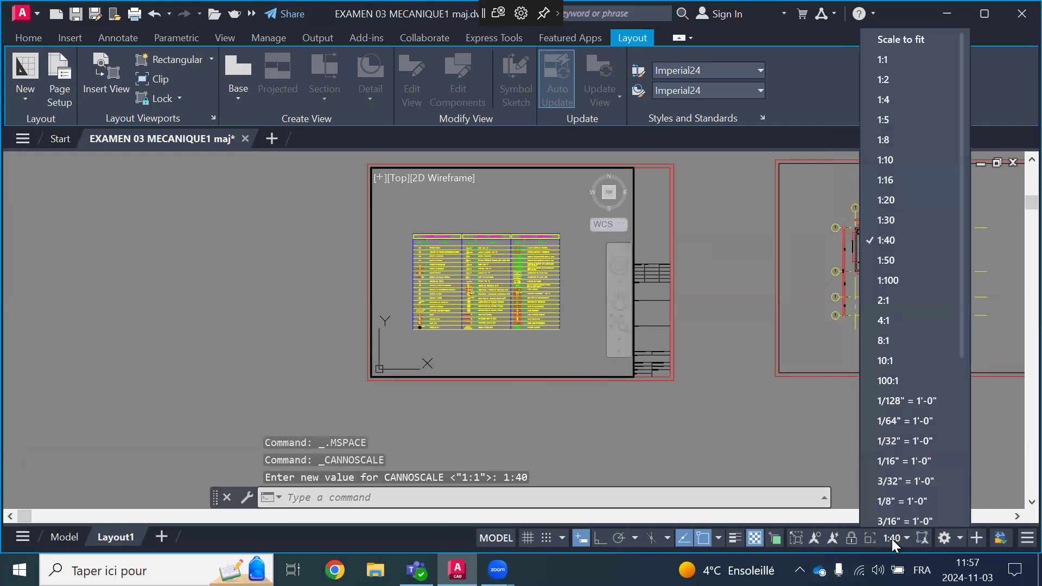
{"action": "left_click", "coordinate": [908, 254]}
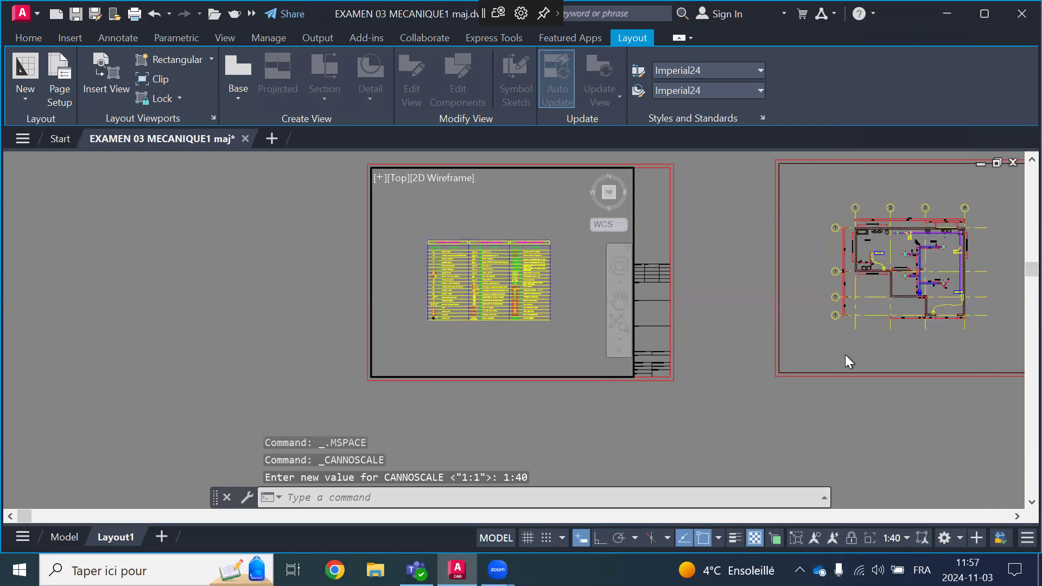
Set the legend viewport's scale to 1:30, centre the table in it, and return to paper space
{"action": "left_click", "coordinate": [894, 540]}
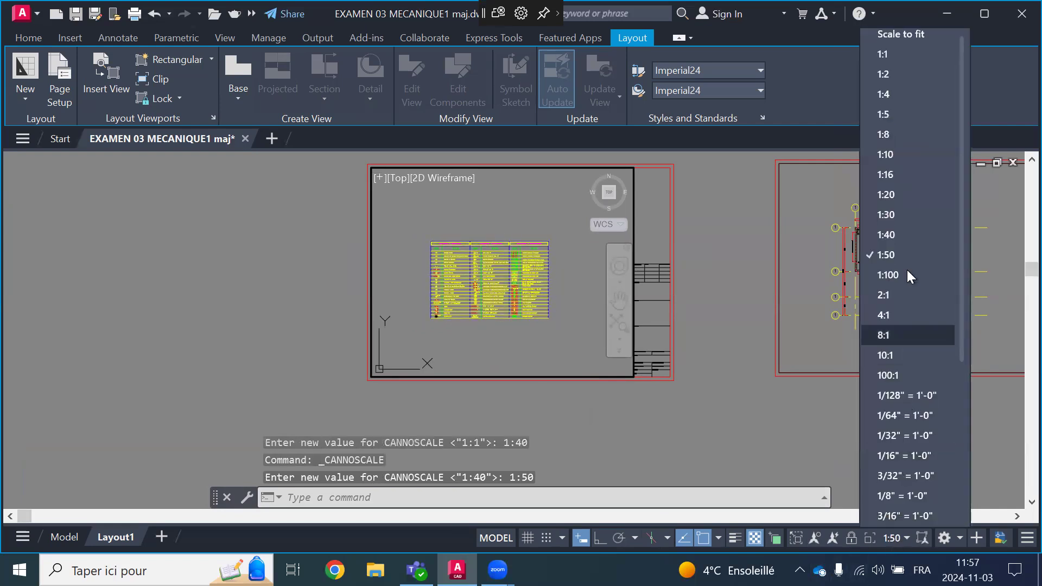
{"action": "left_click", "coordinate": [910, 214]}
{"action": "middle_click_drag", "start_coordinate": [483, 283], "coordinate": [491, 266]}
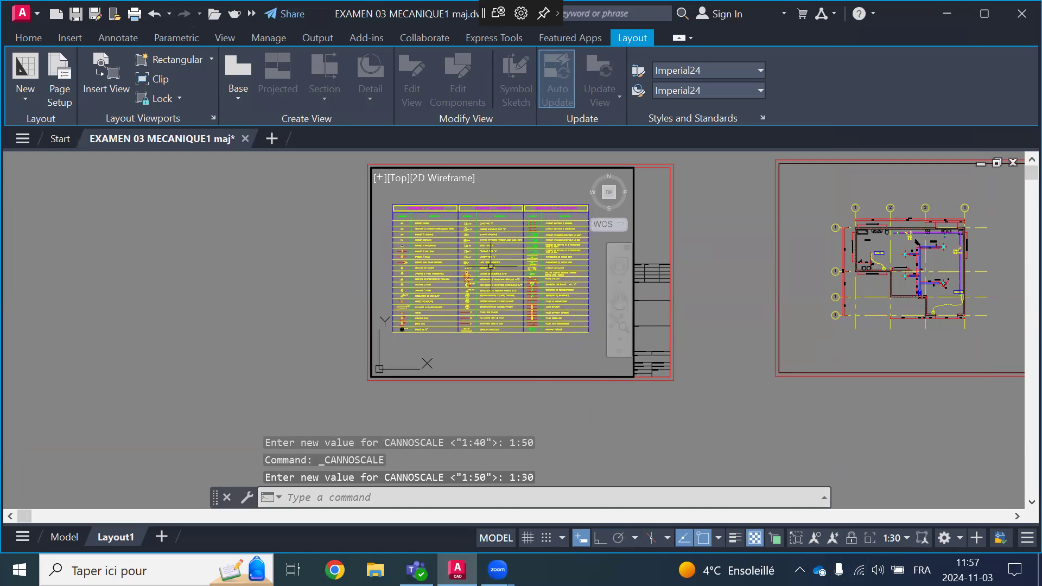
{"action": "double_click", "coordinate": [231, 268]}
Start plotting Layout1 to Microsoft Print to PDF and set the paper size to A4
{"action": "scroll", "coordinate": [240, 336], "scroll_direction": "down", "scroll_amount": 4}
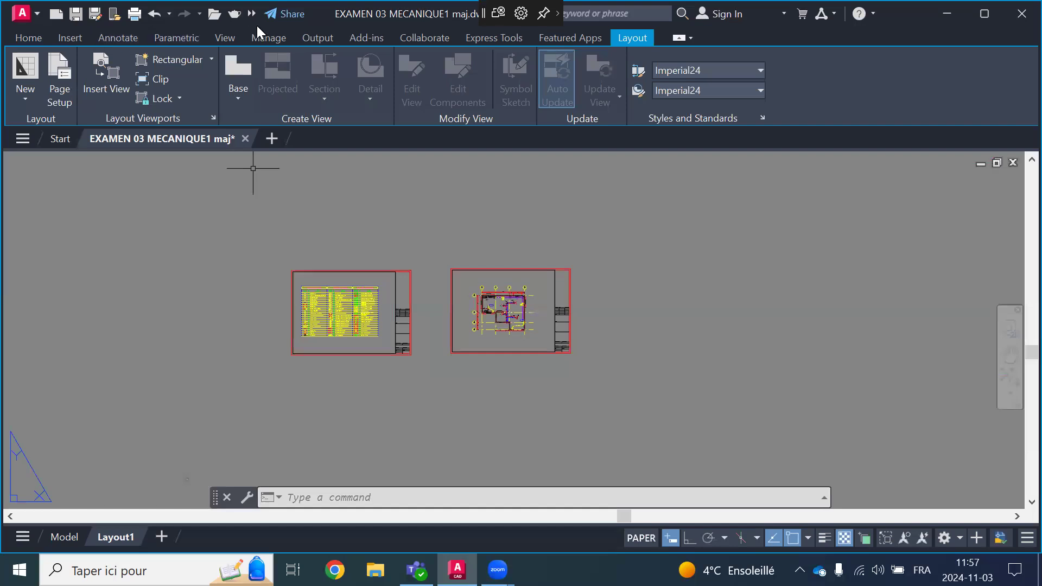
{"action": "left_click", "coordinate": [134, 14]}
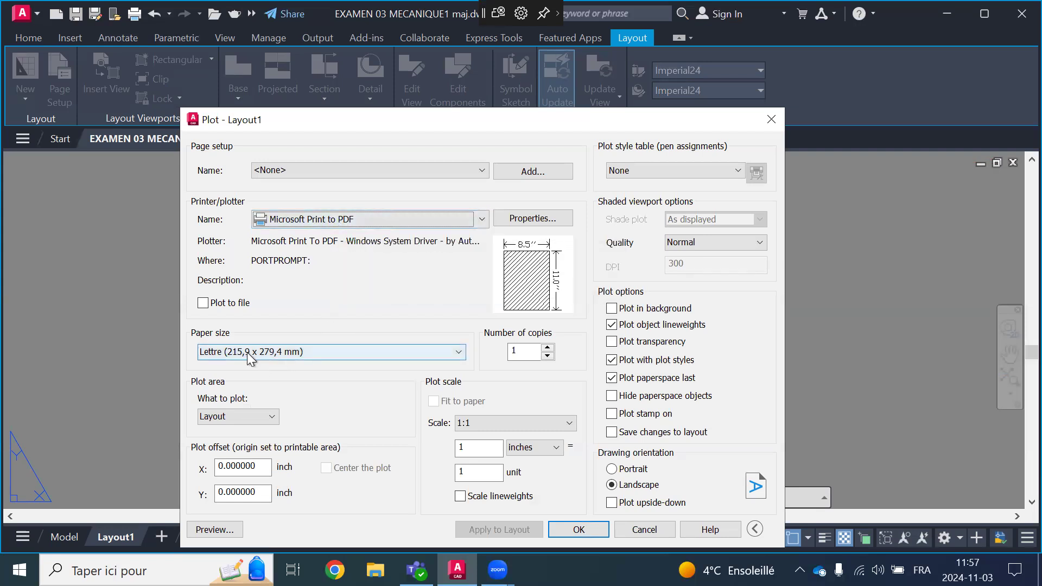
{"action": "left_click", "coordinate": [281, 352]}
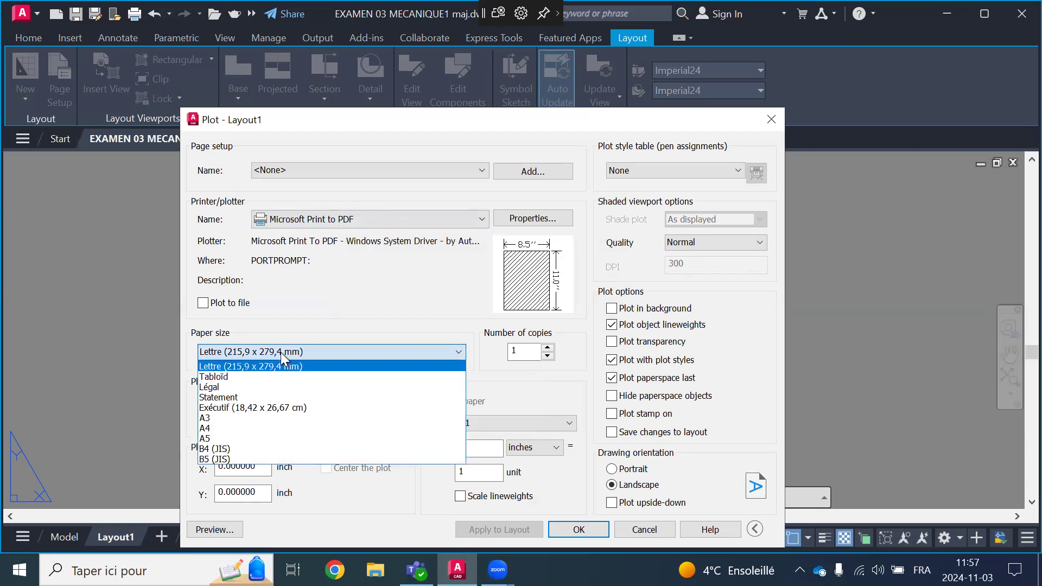
{"action": "left_click", "coordinate": [240, 426]}
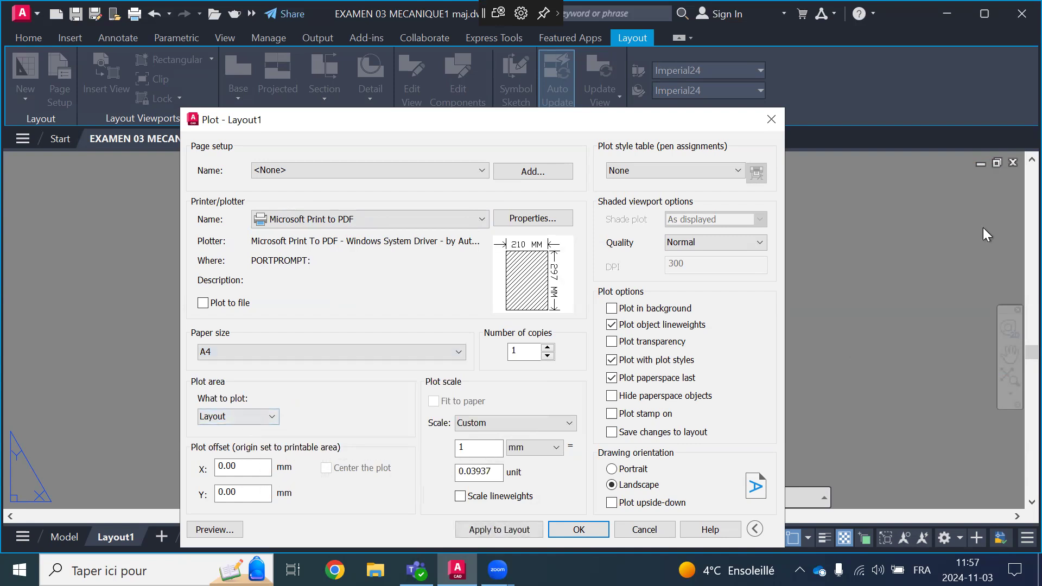
Set the plot area to a window spanning the outer frame of the floor plan sheet, from its upper-right to lower-left corner
{"action": "left_click", "coordinate": [270, 417]}
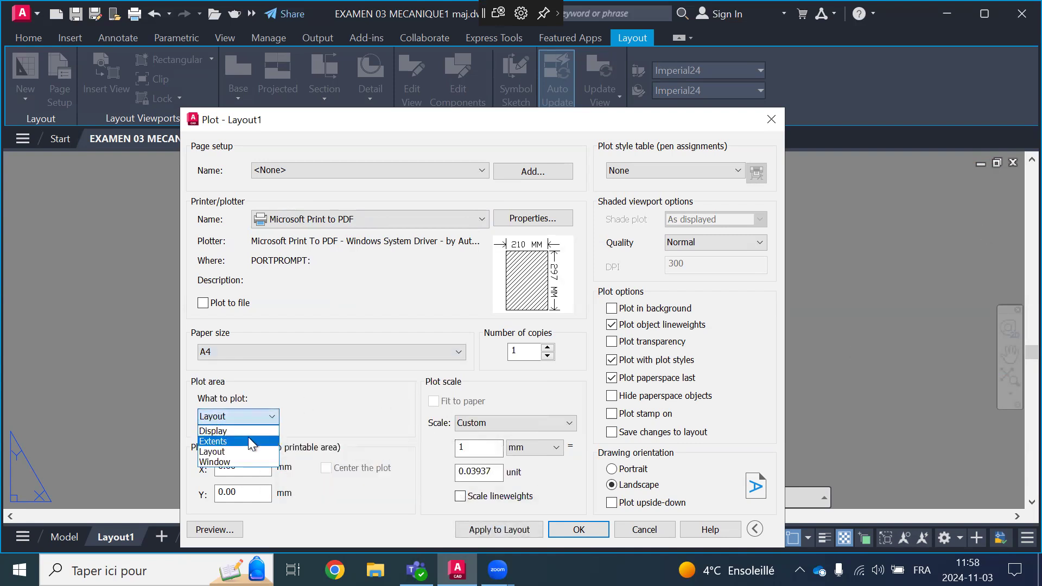
{"action": "left_click", "coordinate": [246, 462]}
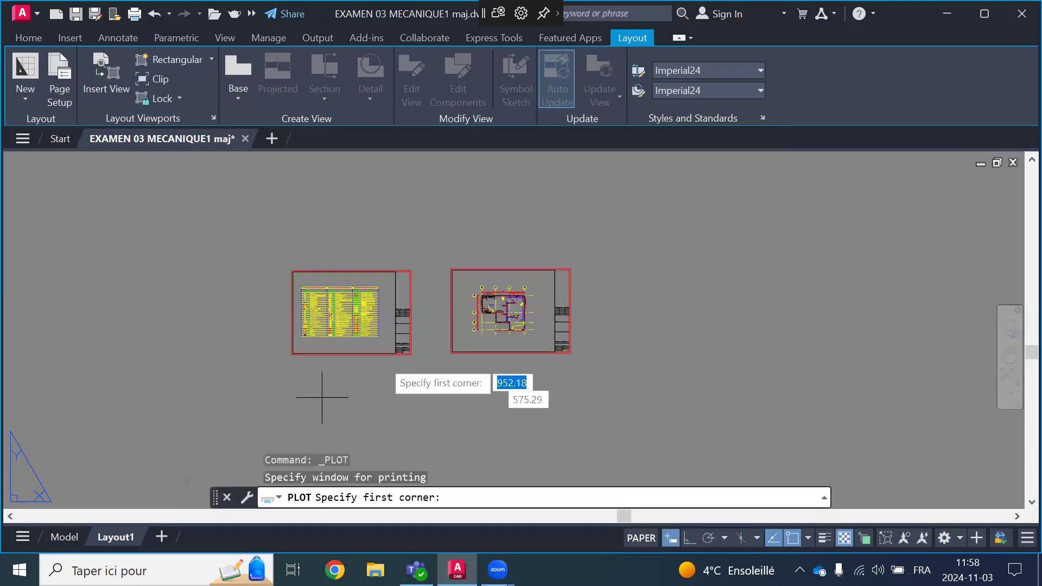
{"action": "scroll", "coordinate": [863, 282], "scroll_direction": "up", "scroll_amount": 5}
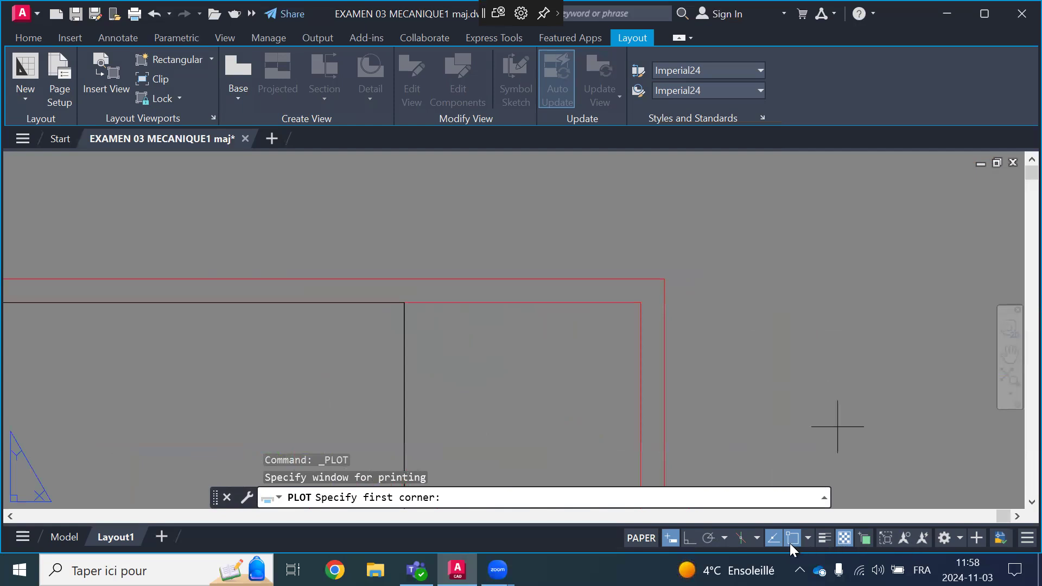
{"action": "left_click", "coordinate": [808, 538]}
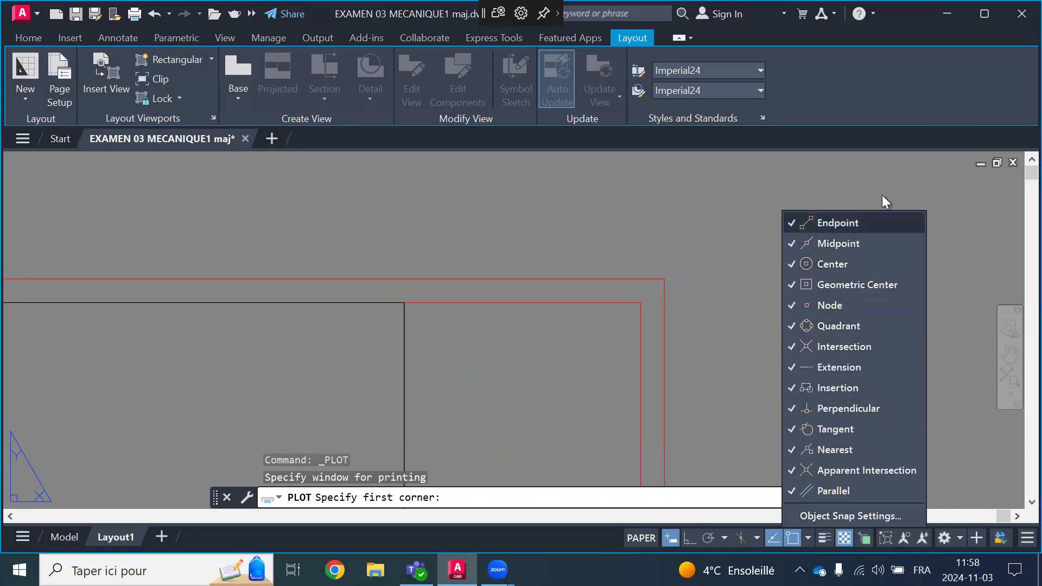
{"action": "left_click", "coordinate": [946, 104]}
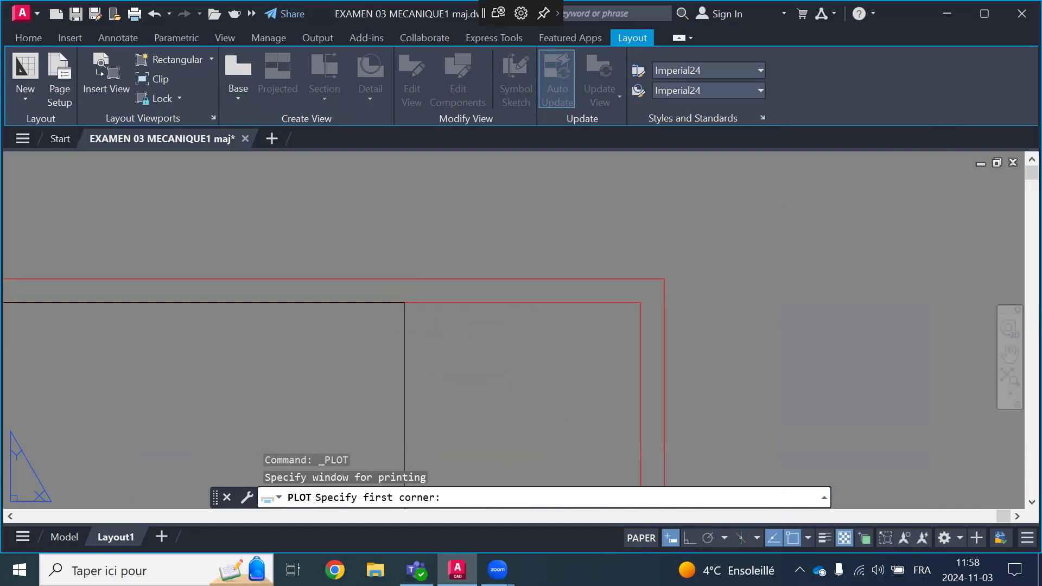
{"action": "left_click", "coordinate": [665, 267]}
{"action": "scroll", "coordinate": [761, 174], "scroll_direction": "down", "scroll_amount": 3}
{"action": "scroll", "coordinate": [740, 261], "scroll_direction": "down", "scroll_amount": 2}
{"action": "scroll", "coordinate": [675, 268], "scroll_direction": "up", "scroll_amount": 8}
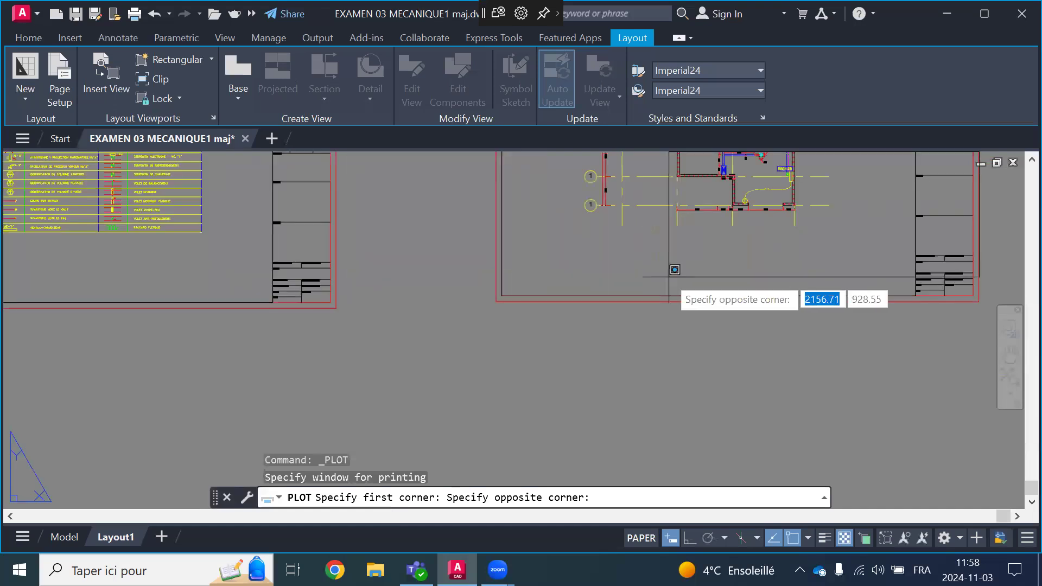
{"action": "left_click", "coordinate": [439, 281]}
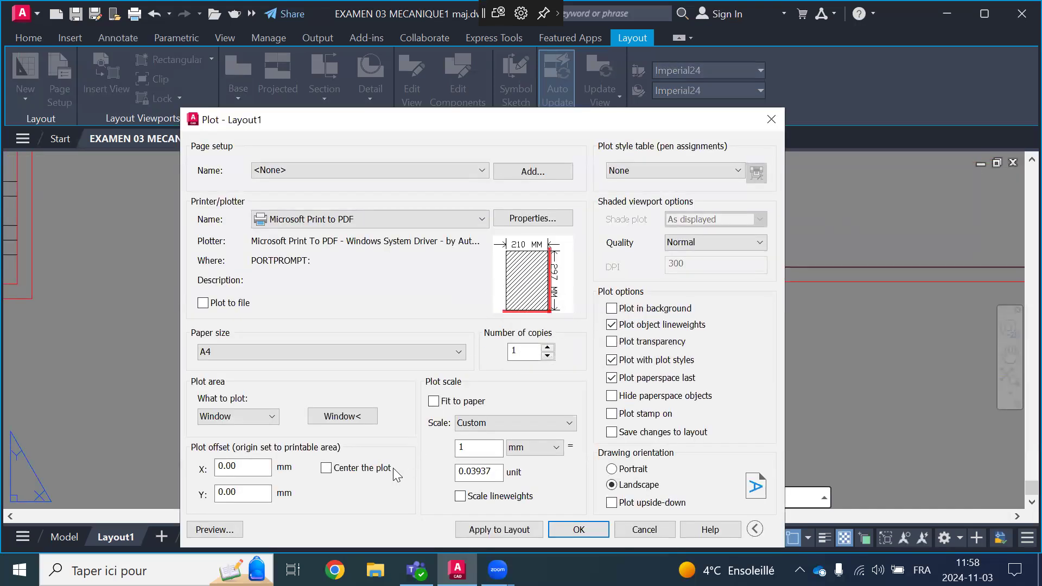
Centre the plot and scale it to fit the paper
{"action": "left_click", "coordinate": [326, 469]}
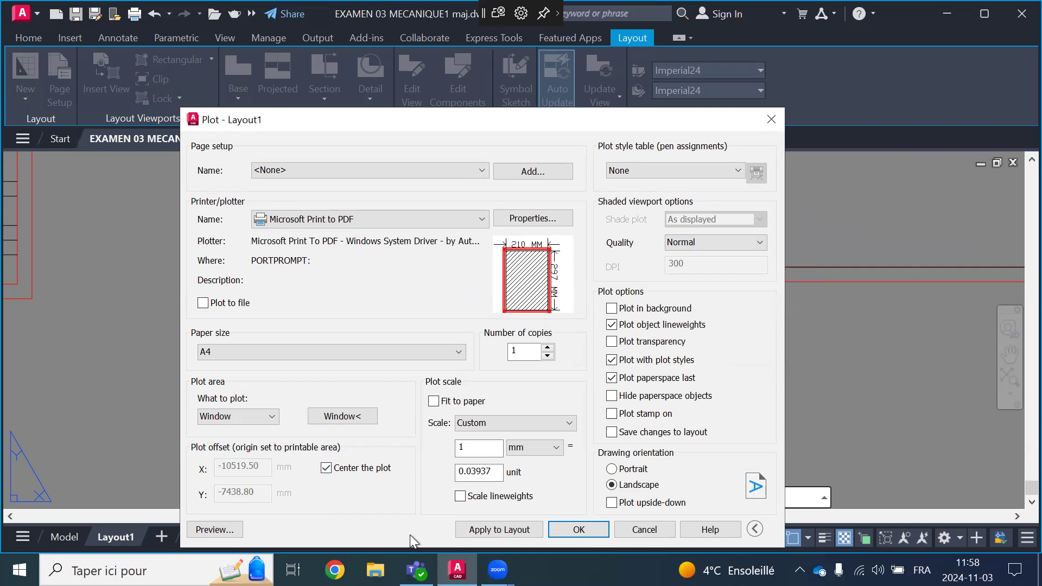
{"action": "left_click", "coordinate": [433, 401]}
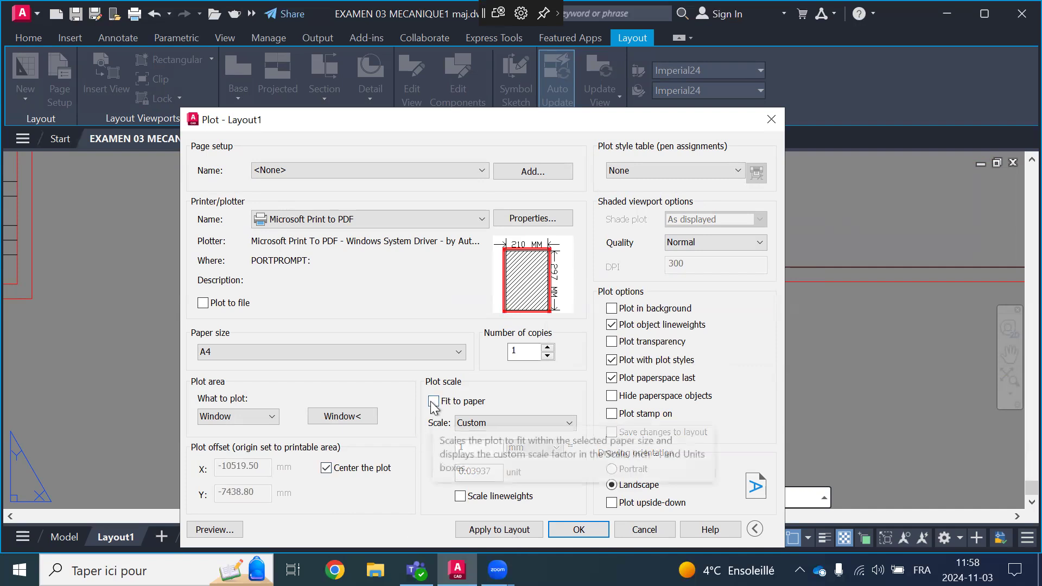
Preview the floor plan sheet's plot, examine the drawing up close, and return to the plot settings
{"action": "left_click", "coordinate": [207, 531]}
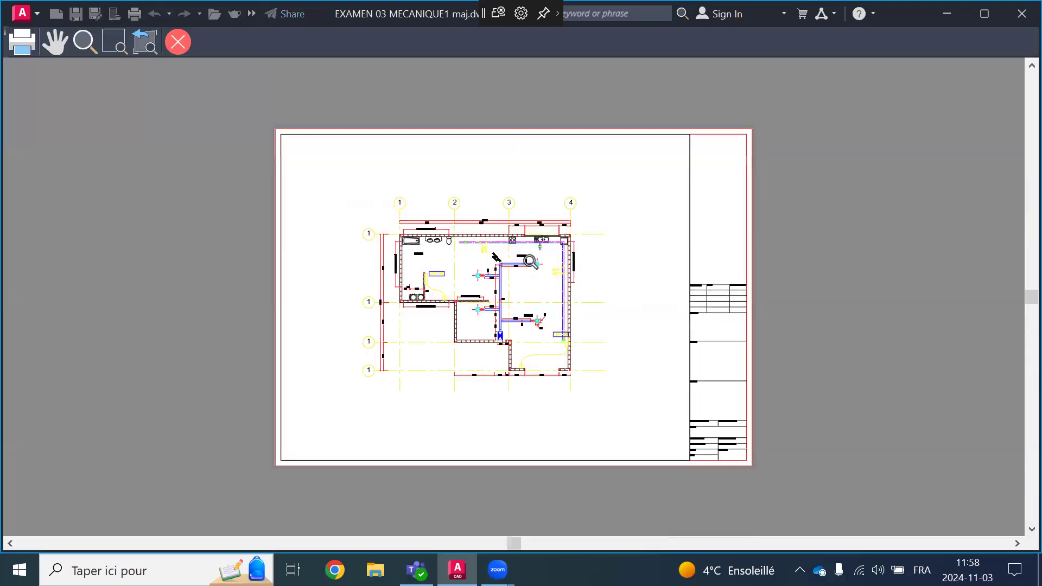
{"action": "scroll", "coordinate": [547, 251], "scroll_direction": "up", "scroll_amount": 5}
{"action": "scroll", "coordinate": [547, 251], "scroll_direction": "down", "scroll_amount": 5}
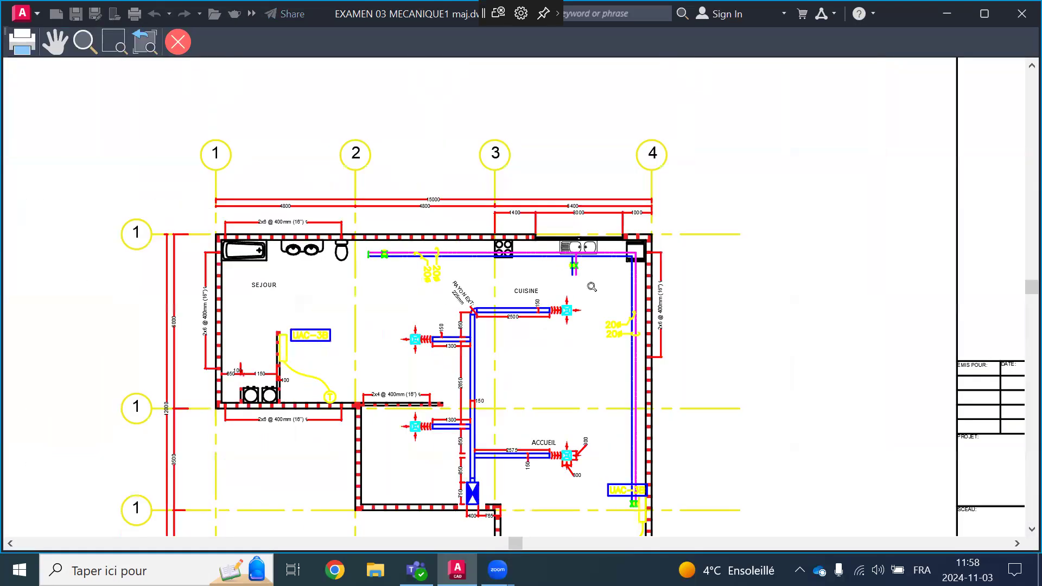
{"action": "right_click", "coordinate": [653, 157]}
{"action": "left_click", "coordinate": [685, 169]}
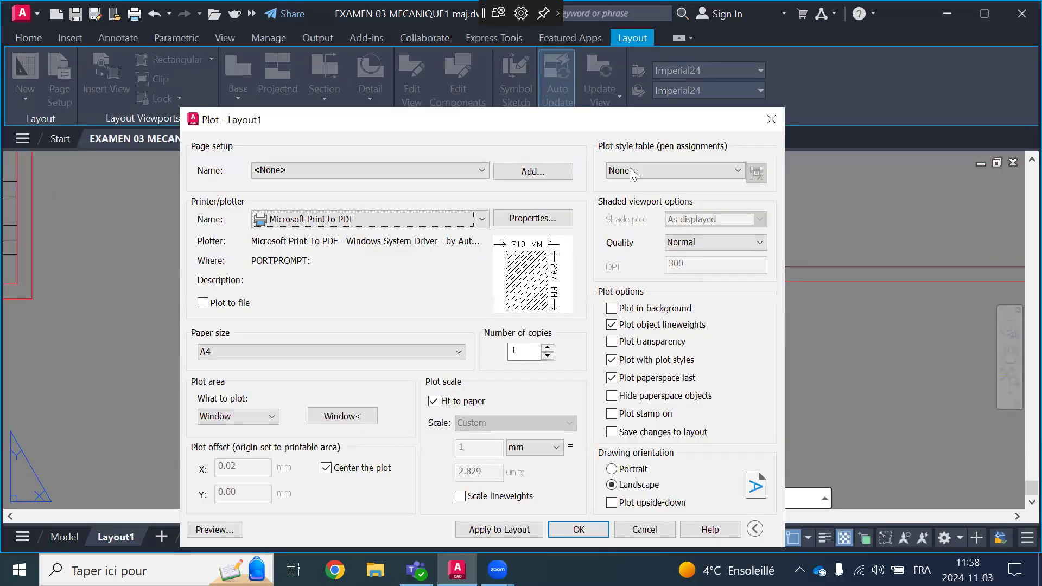
Assign the monochrome.ctb plot style table and turn off plotting of object lineweights
{"action": "left_click", "coordinate": [636, 171]}
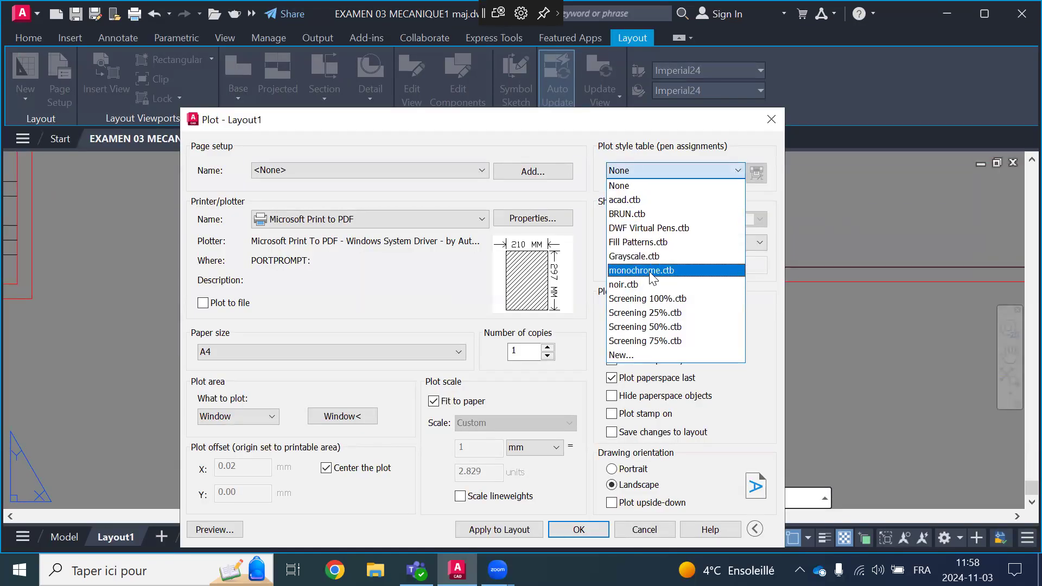
{"action": "left_click", "coordinate": [650, 271]}
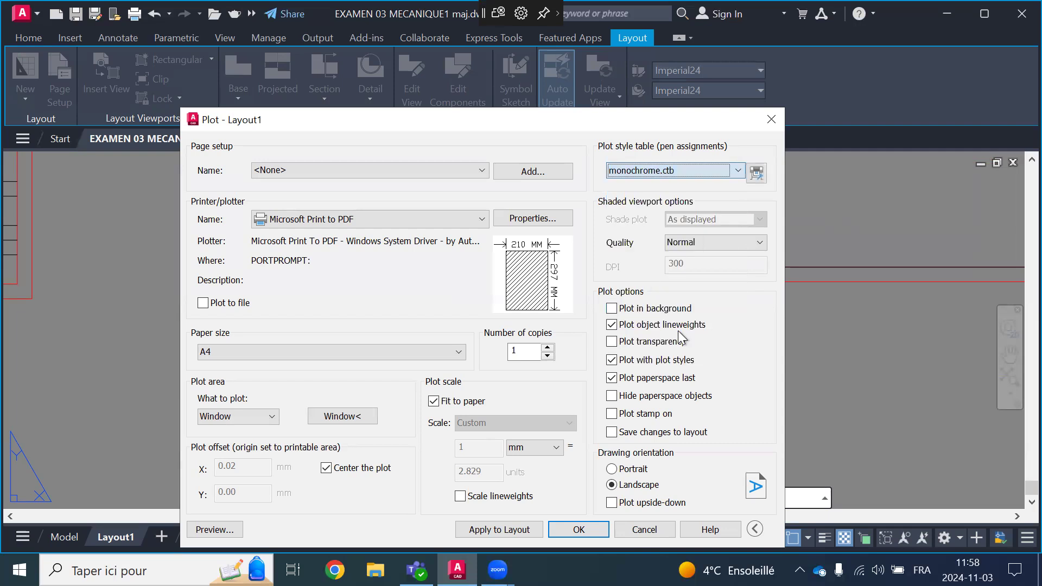
{"action": "left_click", "coordinate": [611, 326]}
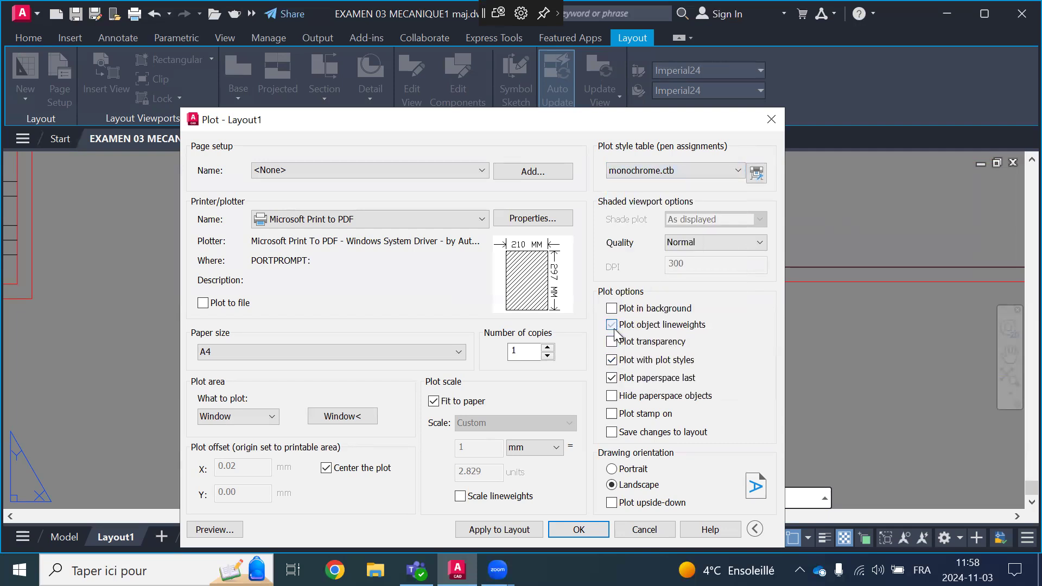
Preview the floor plan sheet's plot, examine the line colours in the plan and title block up close, and cancel the plot
{"action": "left_click", "coordinate": [200, 527]}
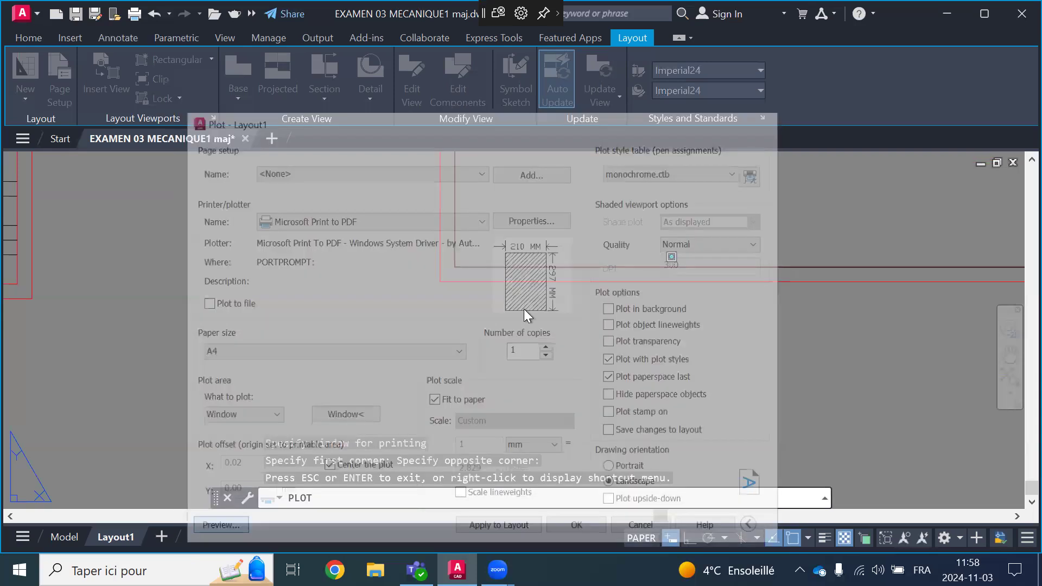
{"action": "scroll", "coordinate": [559, 223], "scroll_direction": "up", "scroll_amount": 8}
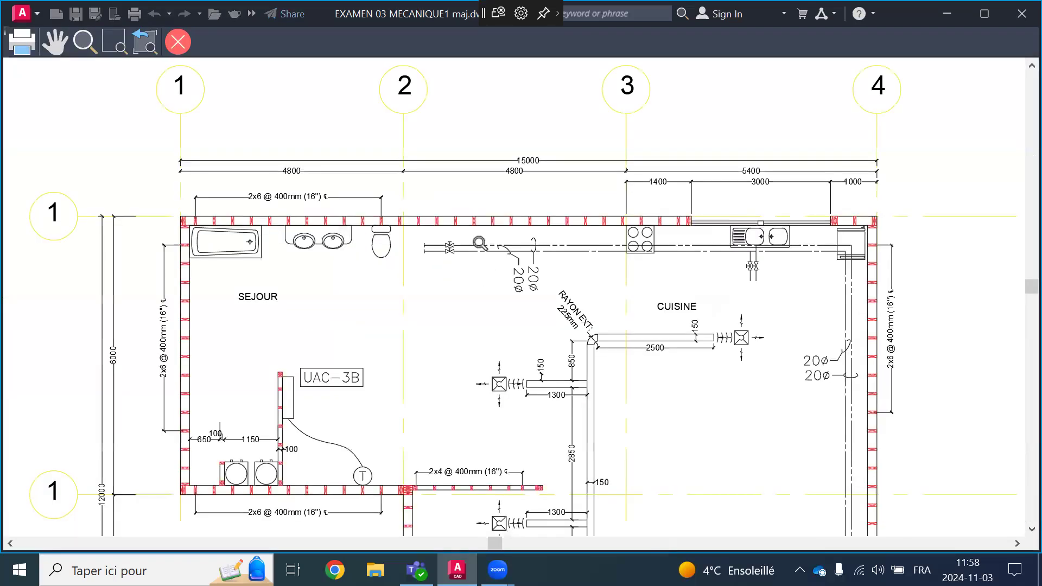
{"action": "scroll", "coordinate": [343, 317], "scroll_direction": "down", "scroll_amount": 6}
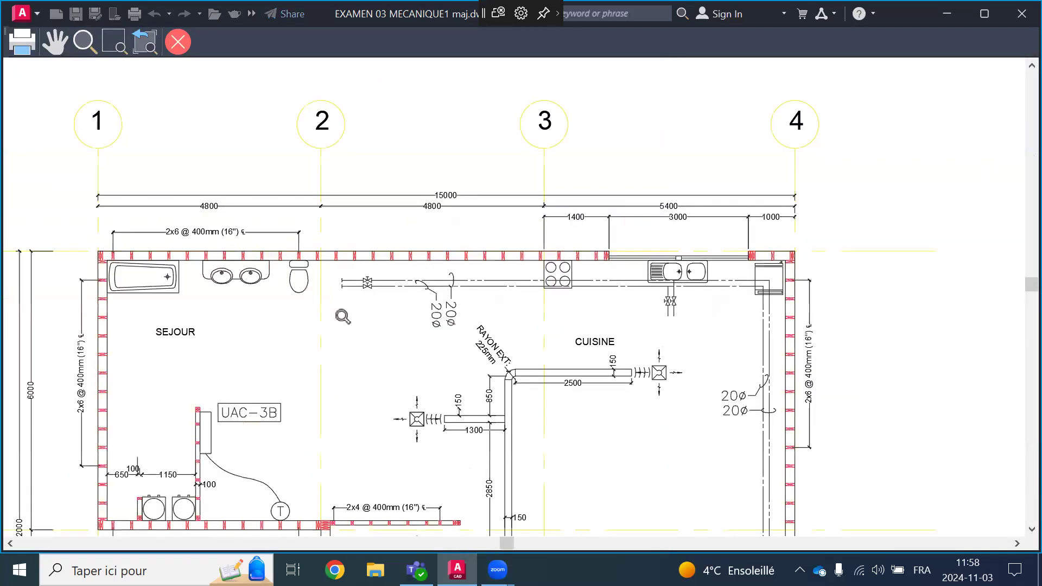
{"action": "scroll", "coordinate": [464, 213], "scroll_direction": "down", "scroll_amount": 2}
{"action": "scroll", "coordinate": [490, 299], "scroll_direction": "up", "scroll_amount": 10}
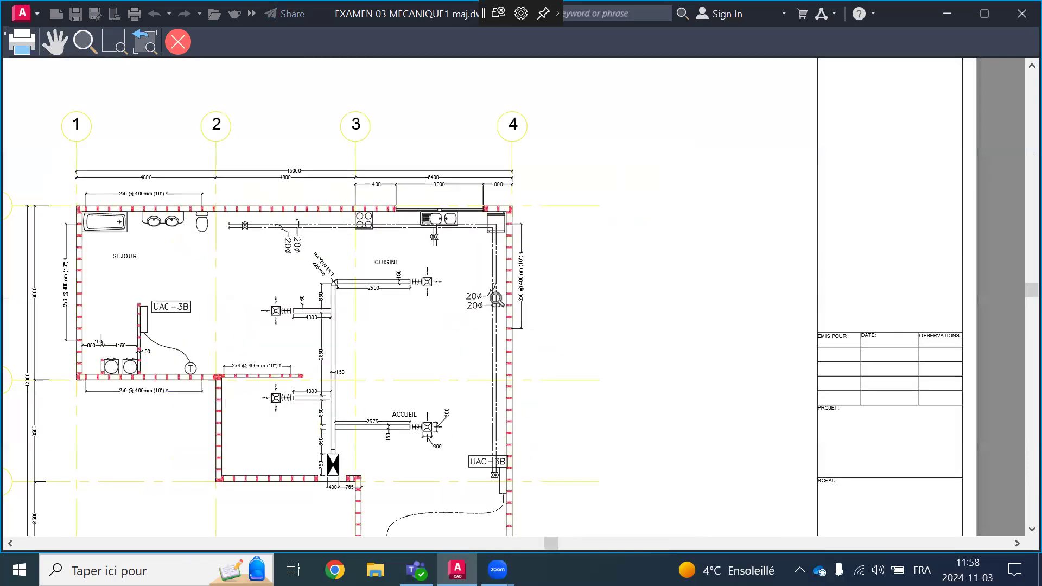
{"action": "scroll", "coordinate": [665, 325], "scroll_direction": "down", "scroll_amount": 4}
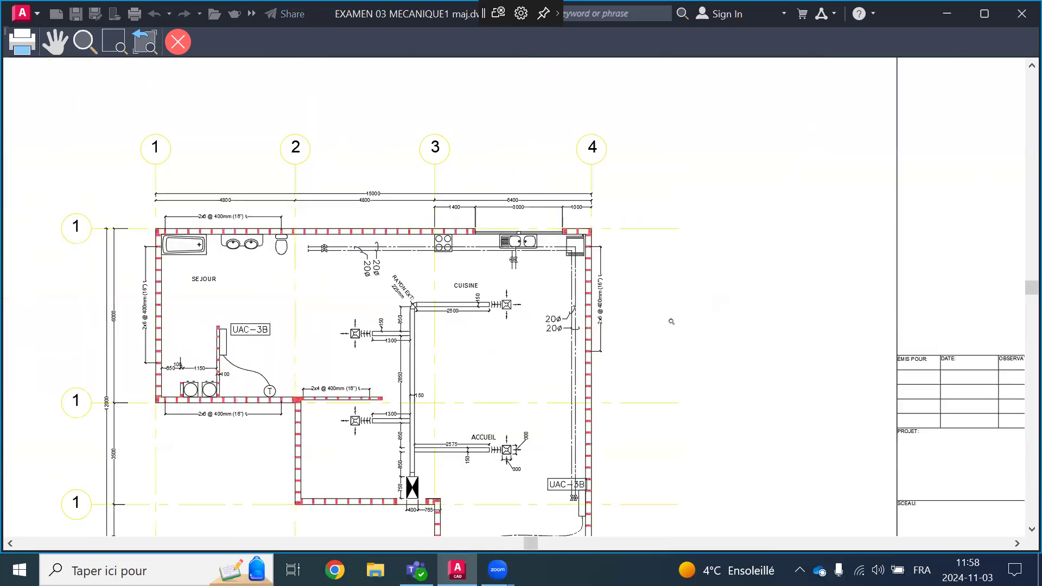
{"action": "scroll", "coordinate": [282, 179], "scroll_direction": "up", "scroll_amount": 5}
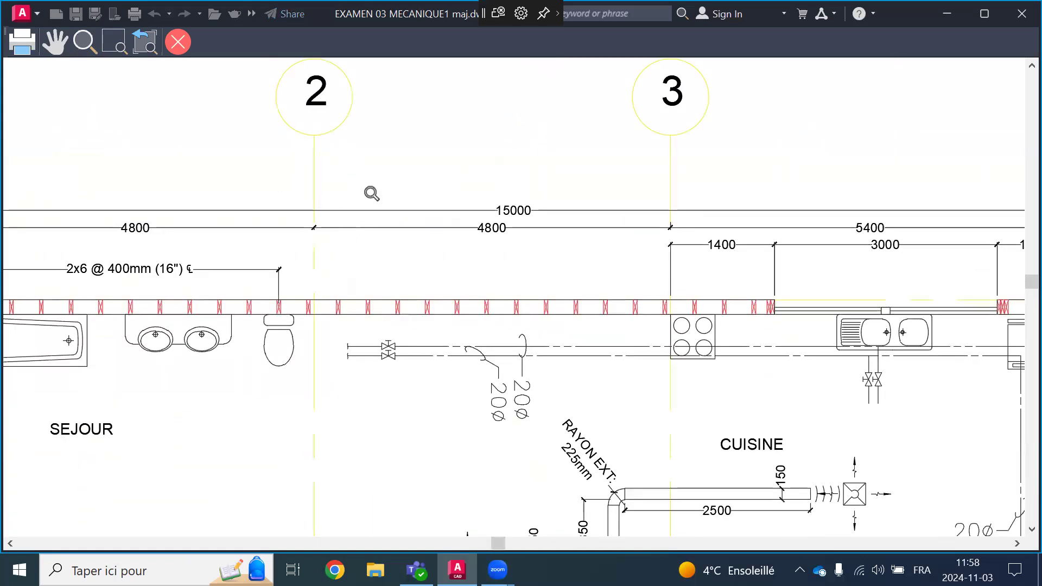
{"action": "scroll", "coordinate": [379, 222], "scroll_direction": "down", "scroll_amount": 5}
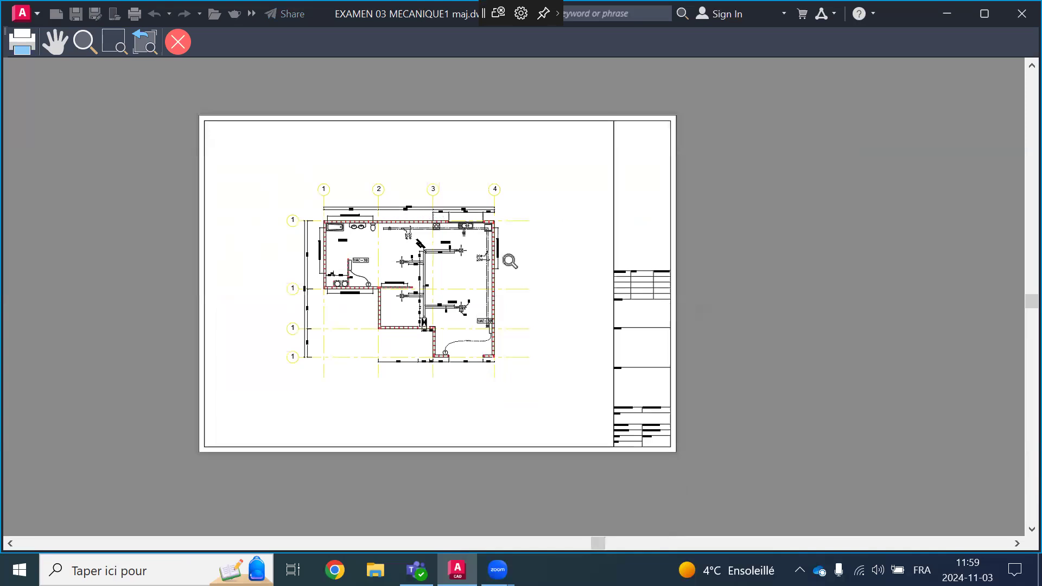
{"action": "scroll", "coordinate": [617, 291], "scroll_direction": "up", "scroll_amount": 5}
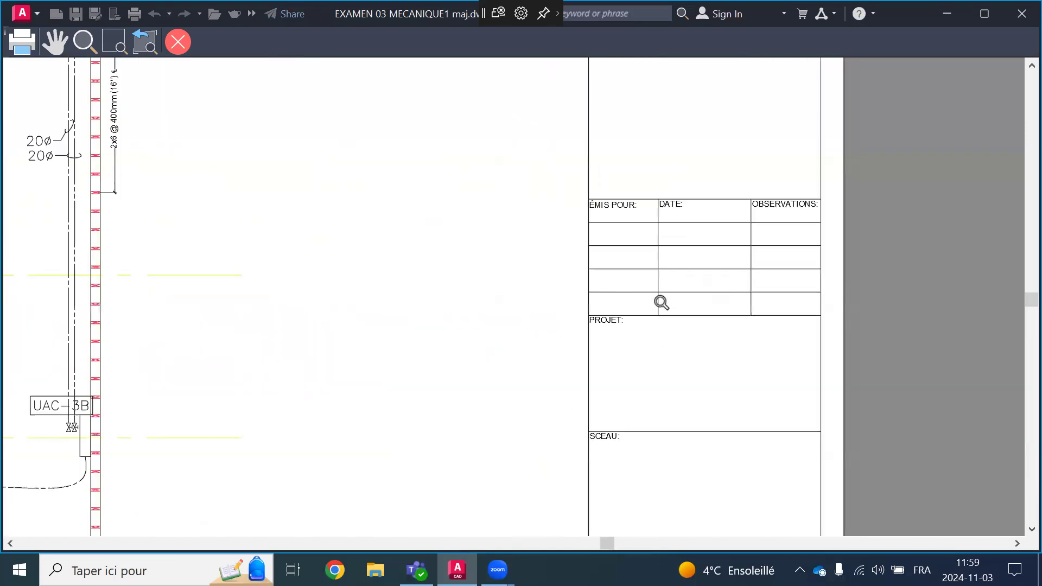
{"action": "scroll", "coordinate": [661, 303], "scroll_direction": "down", "scroll_amount": 5}
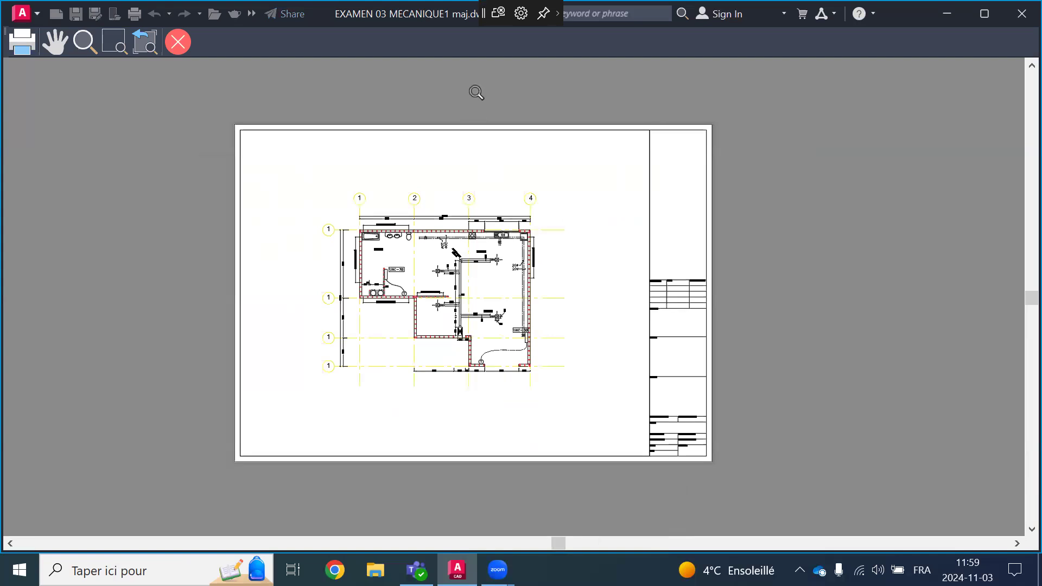
{"action": "scroll", "coordinate": [491, 223], "scroll_direction": "up", "scroll_amount": 6}
{"action": "scroll", "coordinate": [500, 265], "scroll_direction": "down", "scroll_amount": 7}
{"action": "right_click", "coordinate": [500, 266]}
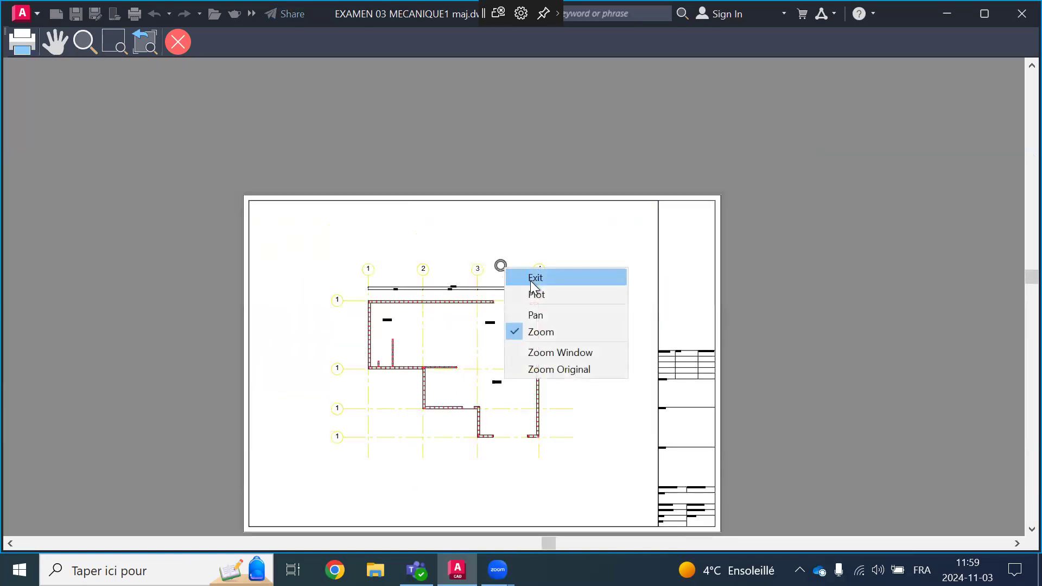
{"action": "left_click", "coordinate": [532, 282]}
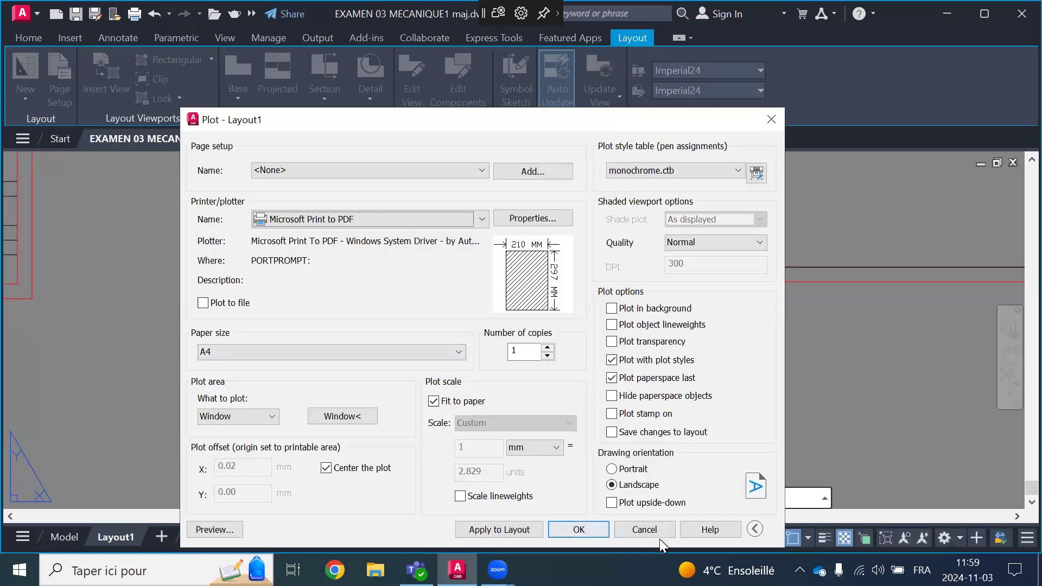
{"action": "left_click", "coordinate": [645, 530]}
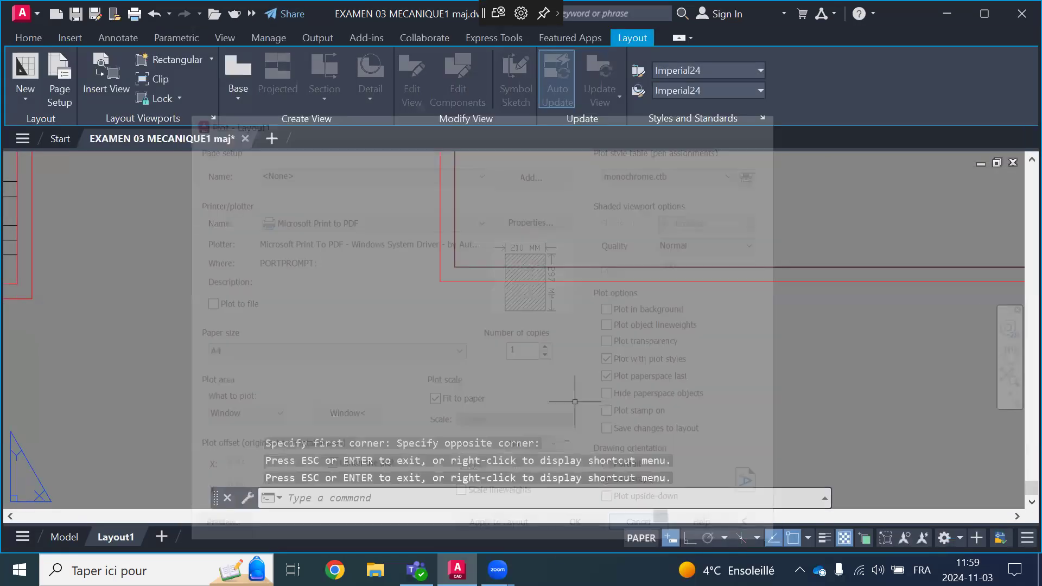
In model space, set the colour of the selected vertical grid line at axis 4 to White and clear the selection
{"action": "scroll", "coordinate": [390, 357], "scroll_direction": "down", "scroll_amount": 1}
{"action": "scroll", "coordinate": [457, 209], "scroll_direction": "up", "scroll_amount": 3}
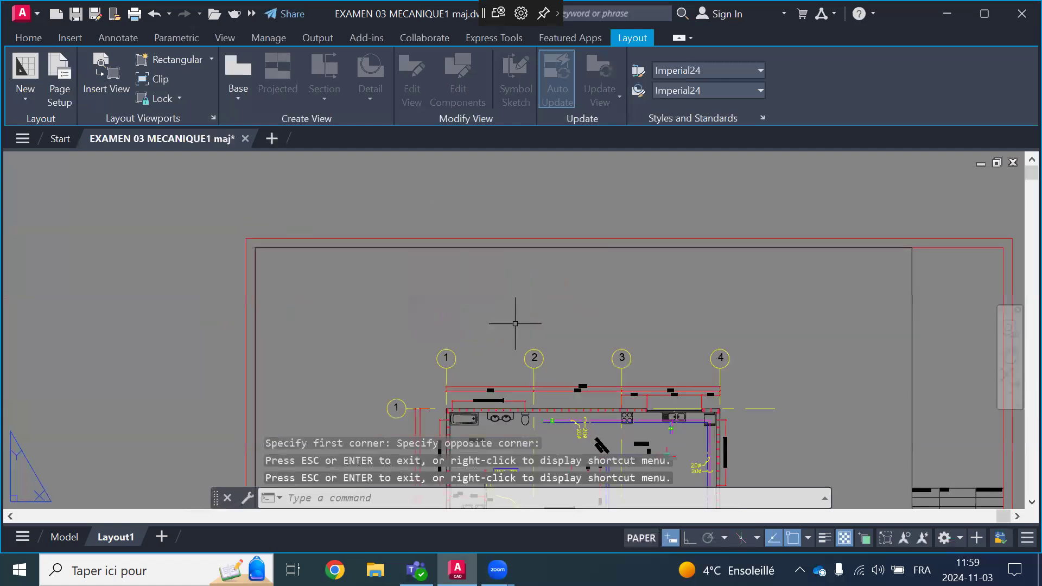
{"action": "scroll", "coordinate": [578, 251], "scroll_direction": "down", "scroll_amount": 2}
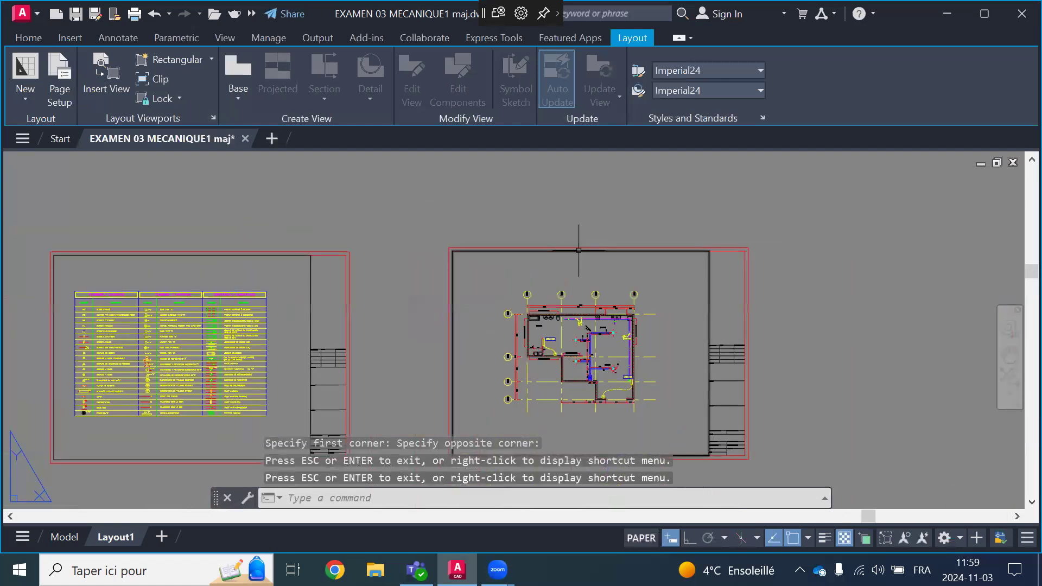
{"action": "left_click", "coordinate": [64, 537]}
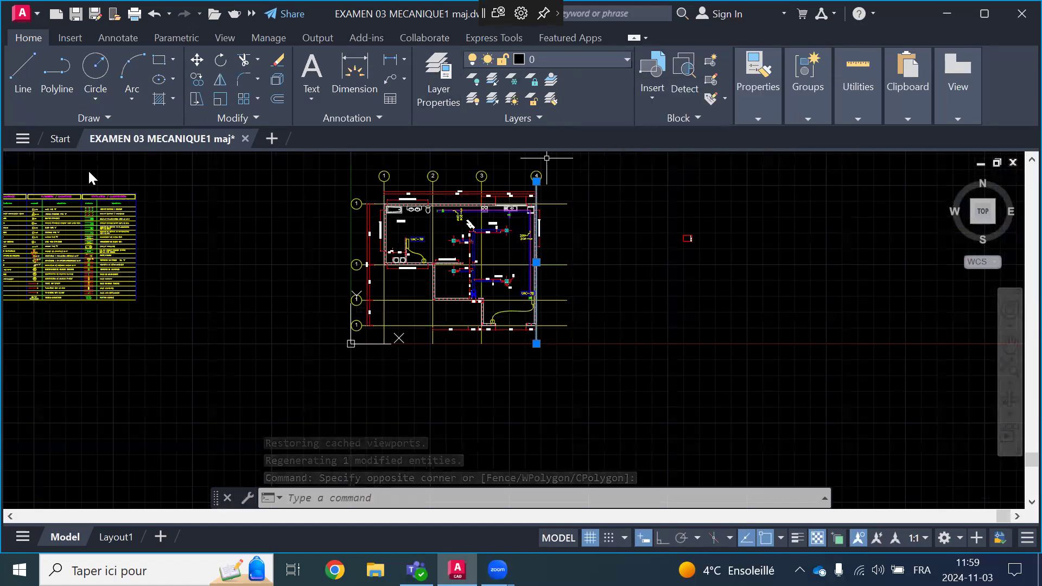
{"action": "right_click", "coordinate": [287, 214]}
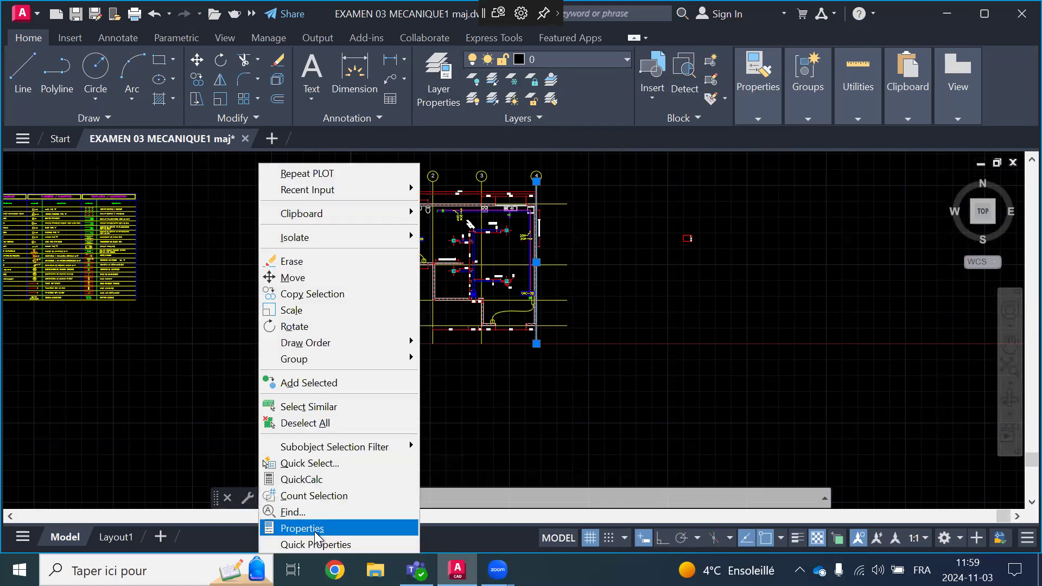
{"action": "left_click", "coordinate": [325, 528]}
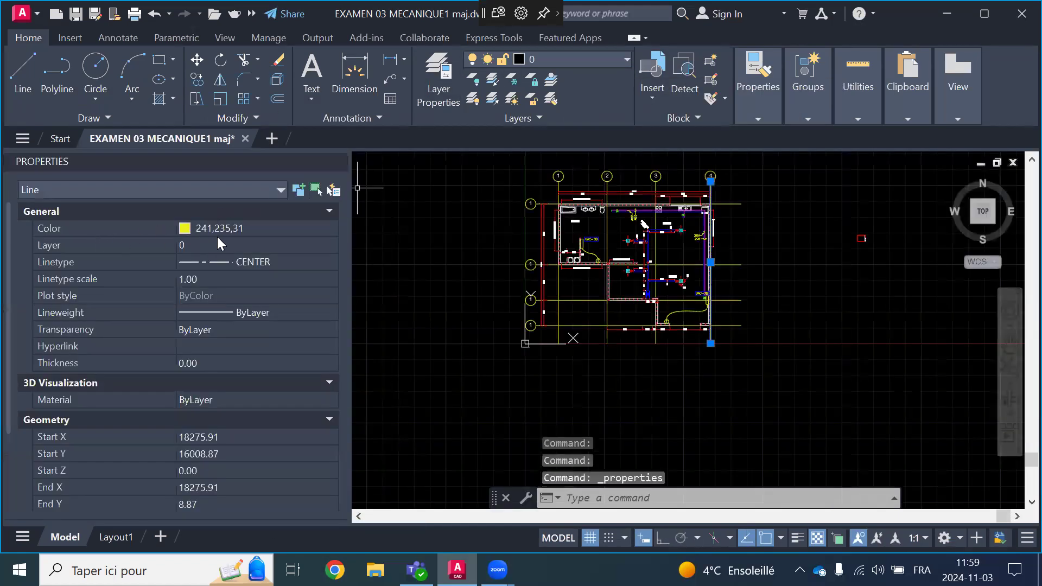
{"action": "left_click", "coordinate": [231, 229]}
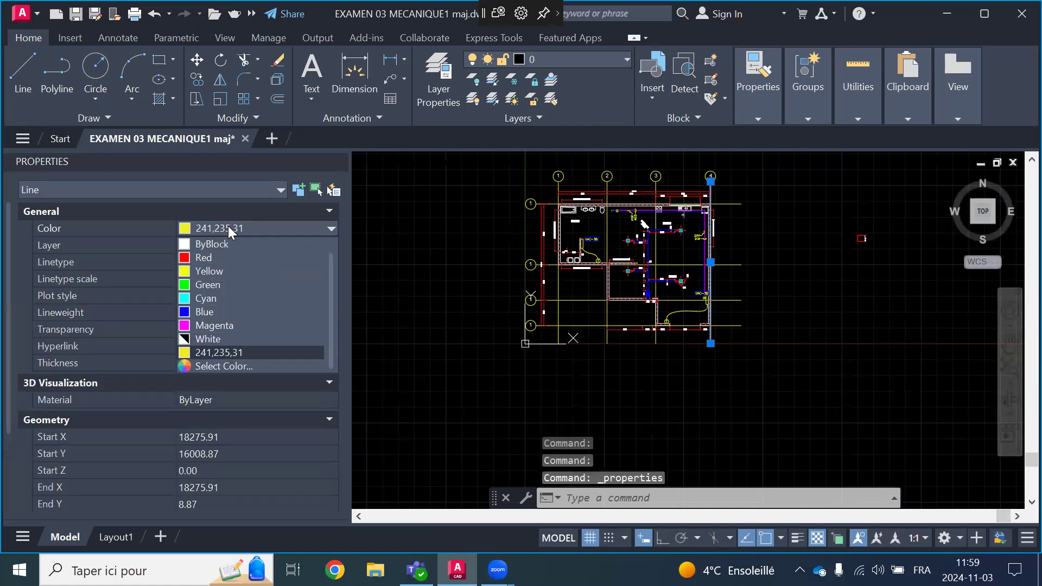
{"action": "left_click", "coordinate": [206, 340]}
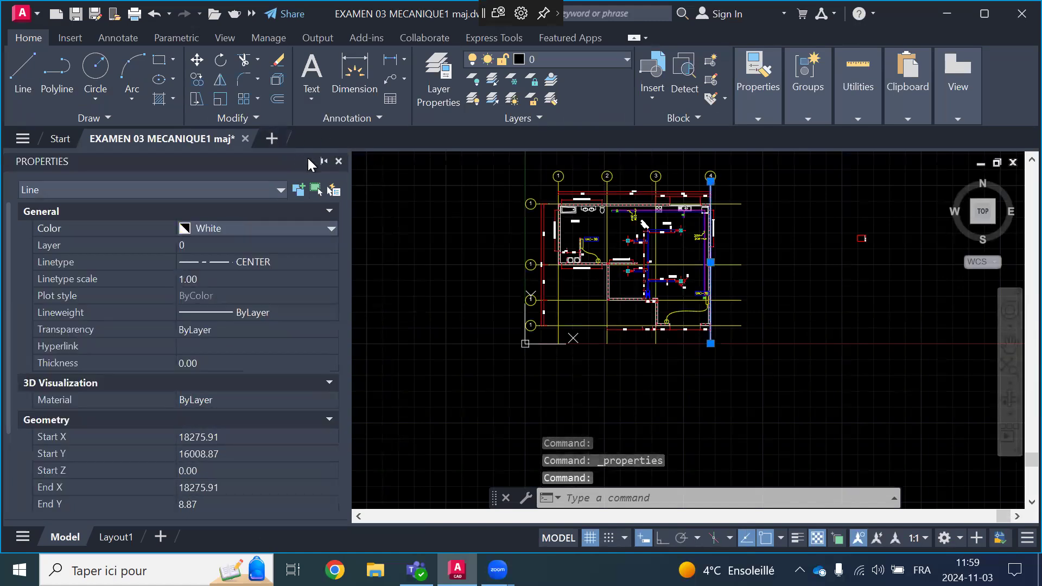
{"action": "left_click", "coordinate": [339, 162]}
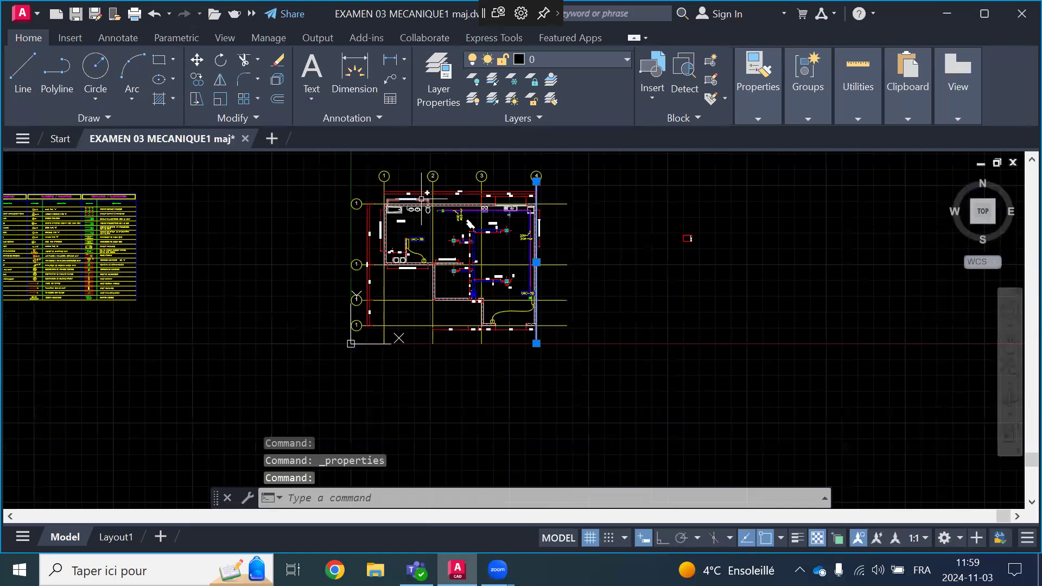
{"action": "key", "text": "Escape"}
{"action": "key", "text": "Escape"}
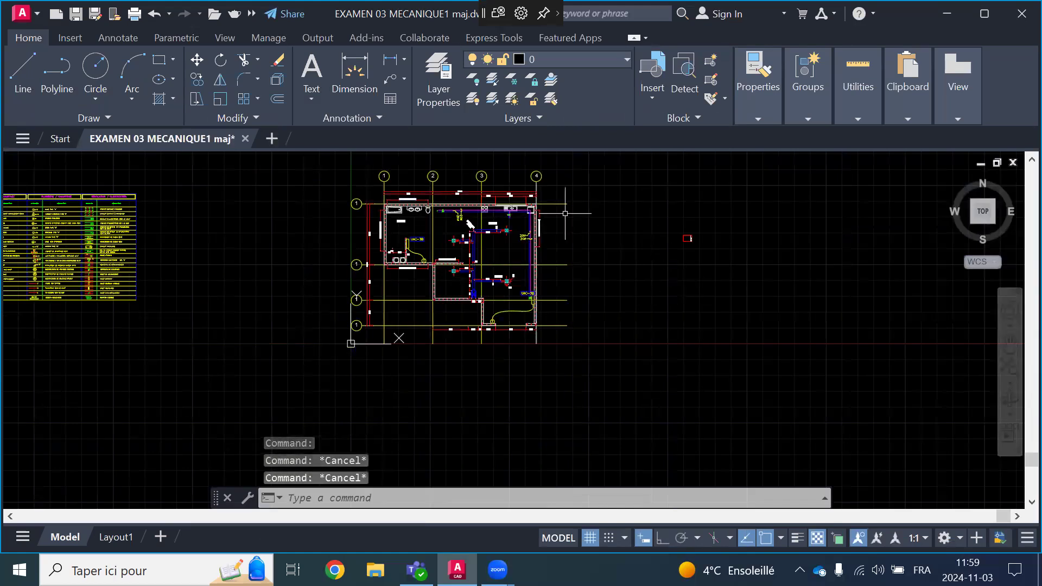
Select the entire floor plan and the legend table, set their colour to White, and clear the selection
{"action": "left_click", "coordinate": [574, 165]}
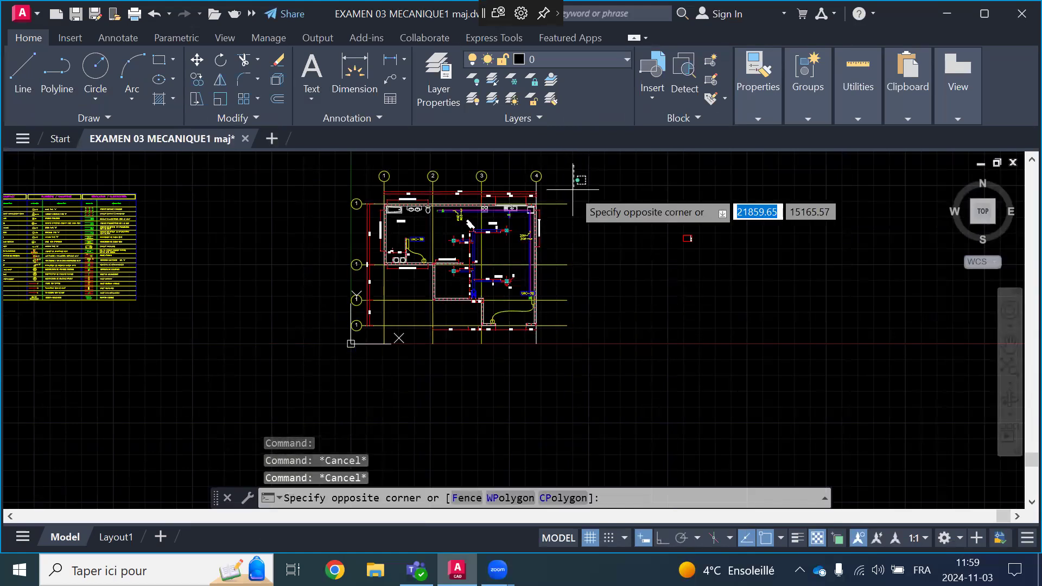
{"action": "left_click", "coordinate": [324, 388]}
{"action": "scroll", "coordinate": [884, 334], "scroll_direction": "down", "scroll_amount": 2}
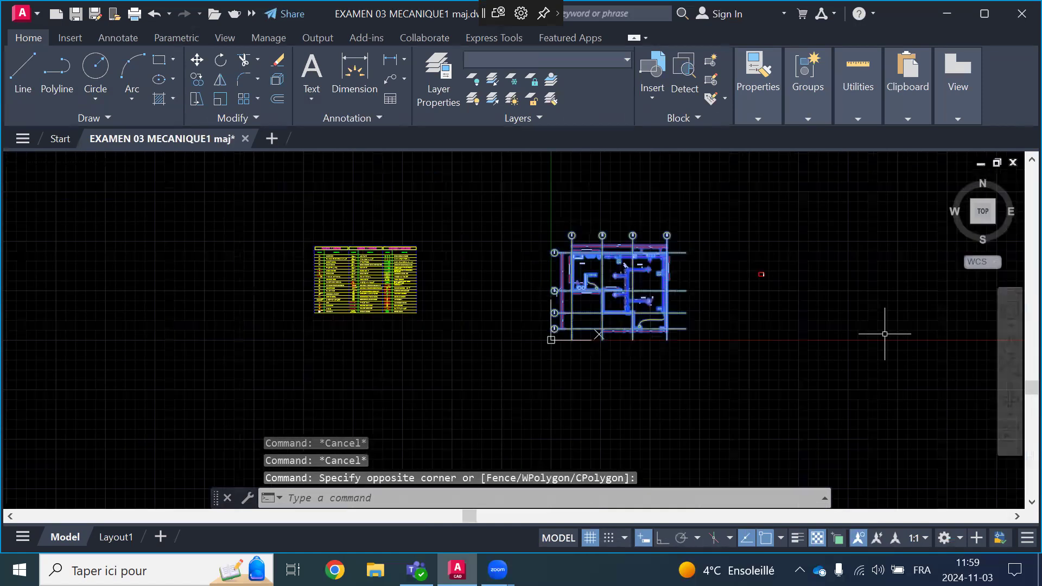
{"action": "left_click", "coordinate": [447, 219]}
{"action": "left_click", "coordinate": [246, 364]}
{"action": "right_click", "coordinate": [455, 194]}
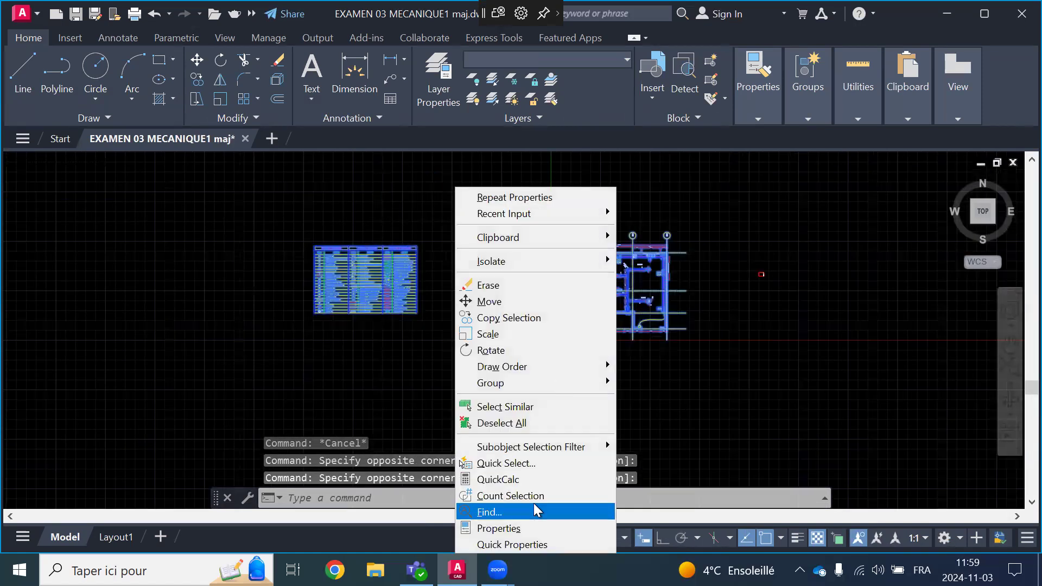
{"action": "left_click", "coordinate": [530, 527]}
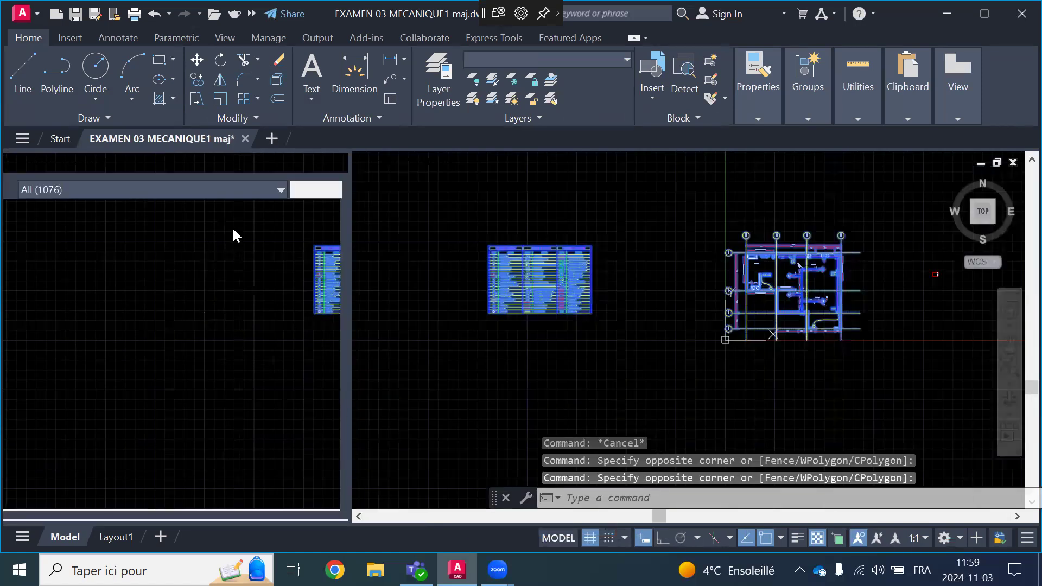
{"action": "left_click", "coordinate": [233, 227]}
{"action": "left_click", "coordinate": [226, 325]}
{"action": "key", "text": "Escape"}
{"action": "key", "text": "Escape"}
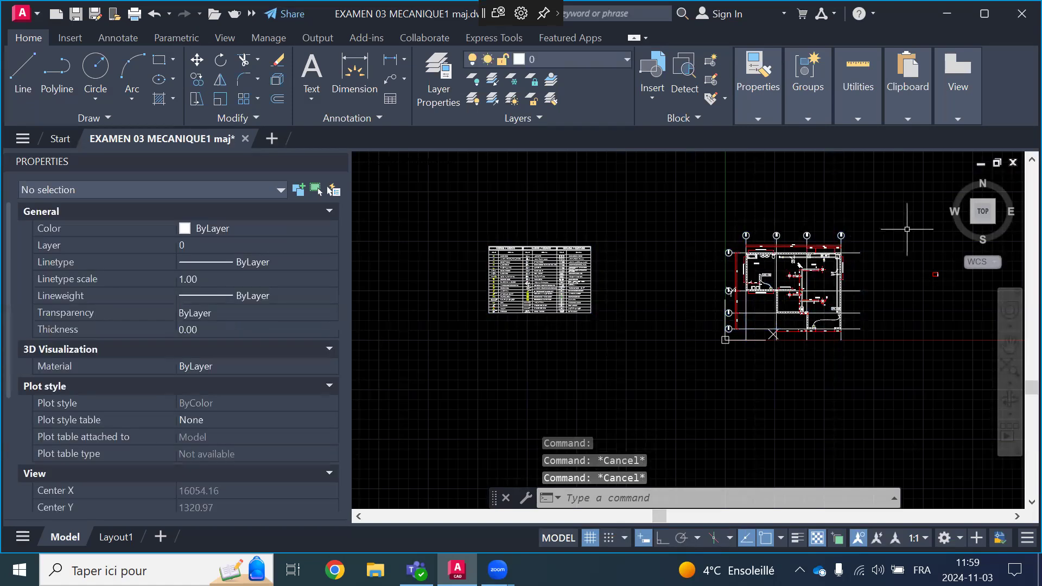
Examine the colours in the floor plan and the legend table up close, and close the object properties
{"action": "scroll", "coordinate": [814, 250], "scroll_direction": "up", "scroll_amount": 6}
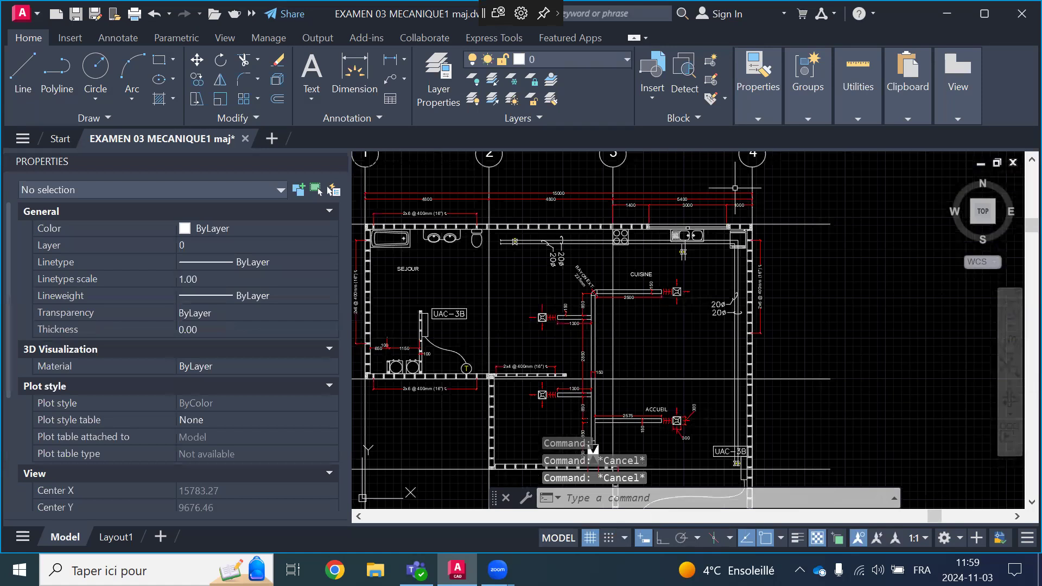
{"action": "scroll", "coordinate": [664, 461], "scroll_direction": "down", "scroll_amount": 2}
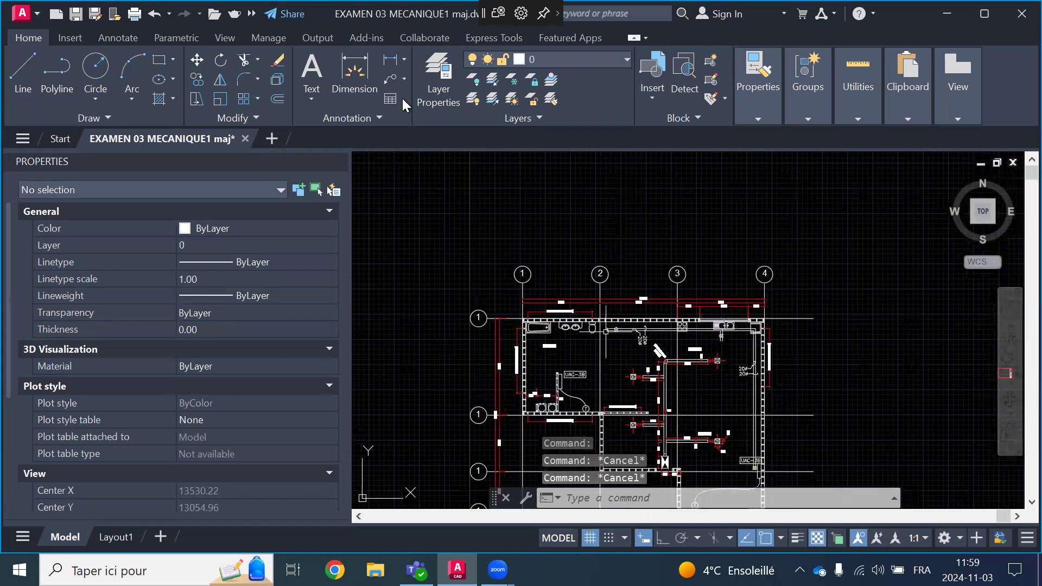
{"action": "key", "text": "ctrl+z"}
{"action": "key", "text": "ctrl+z"}
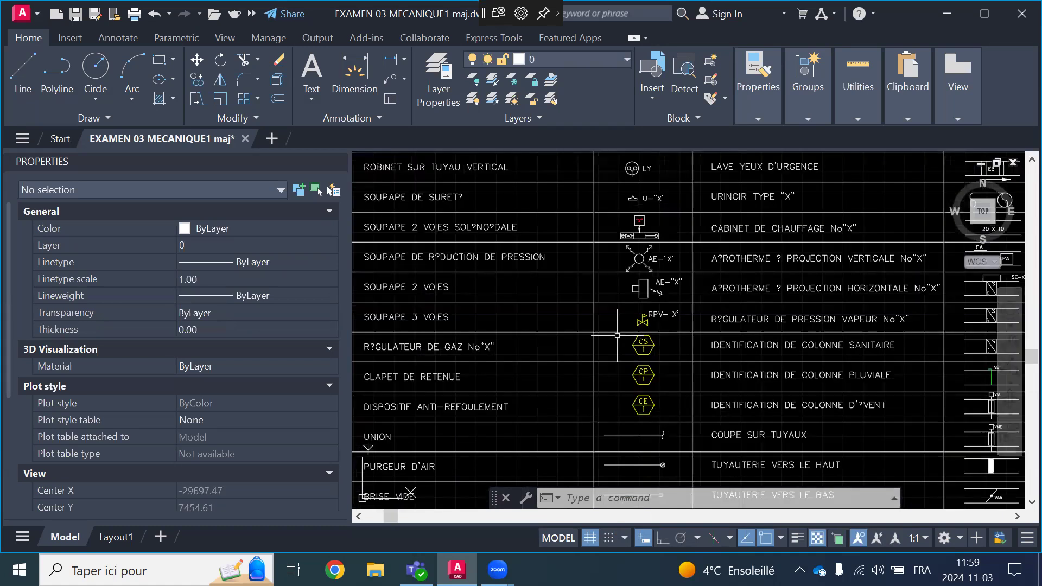
{"action": "scroll", "coordinate": [693, 345], "scroll_direction": "down", "scroll_amount": 2}
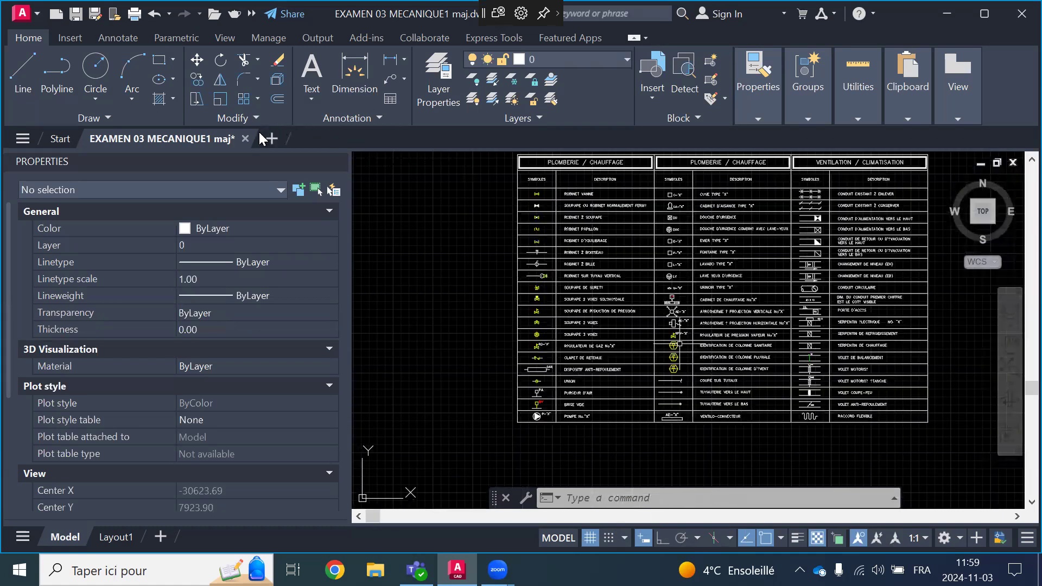
{"action": "left_click", "coordinate": [340, 162]}
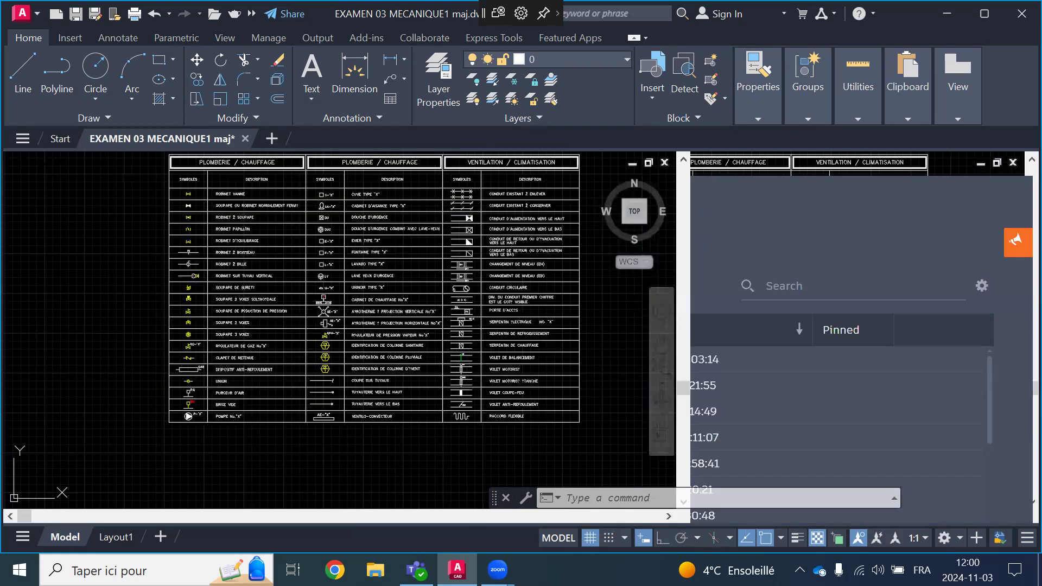
{"action": "scroll", "coordinate": [545, 375], "scroll_direction": "down", "scroll_amount": 5}
{"action": "scroll", "coordinate": [722, 396], "scroll_direction": "up", "scroll_amount": 2}
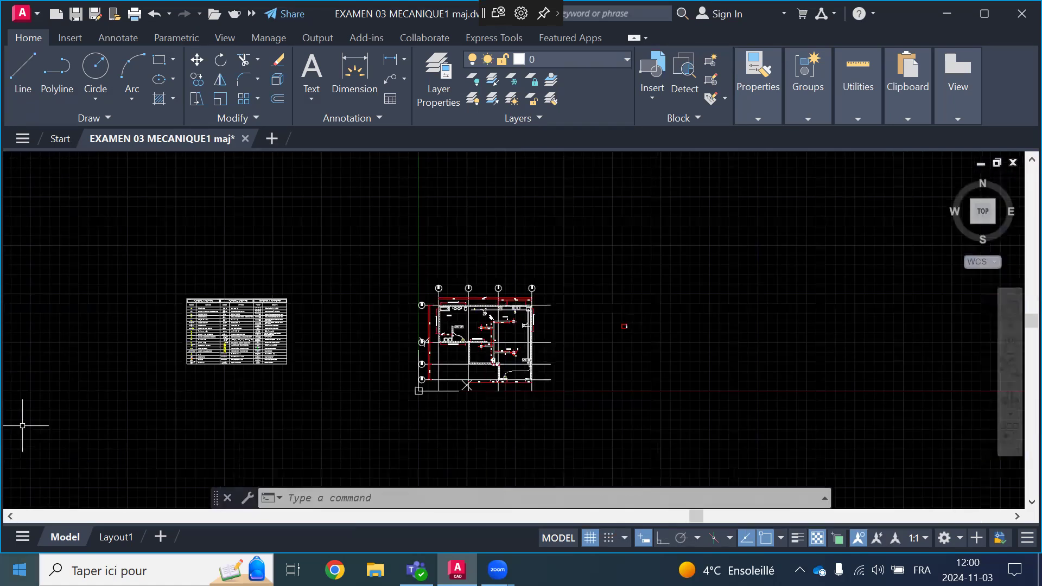
In Layout1, open the floor plan sheet's title block attributes and set the ECH attribute to 1/50
{"action": "left_click", "coordinate": [116, 537]}
{"action": "scroll", "coordinate": [757, 393], "scroll_direction": "up", "scroll_amount": 5}
{"action": "scroll", "coordinate": [664, 400], "scroll_direction": "down", "scroll_amount": 6}
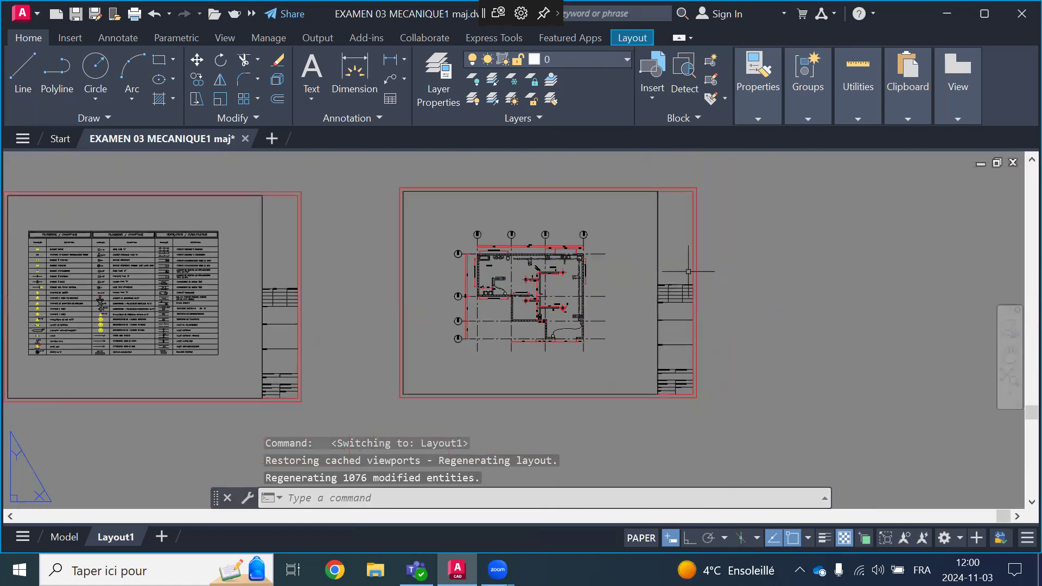
{"action": "left_click", "coordinate": [627, 398]}
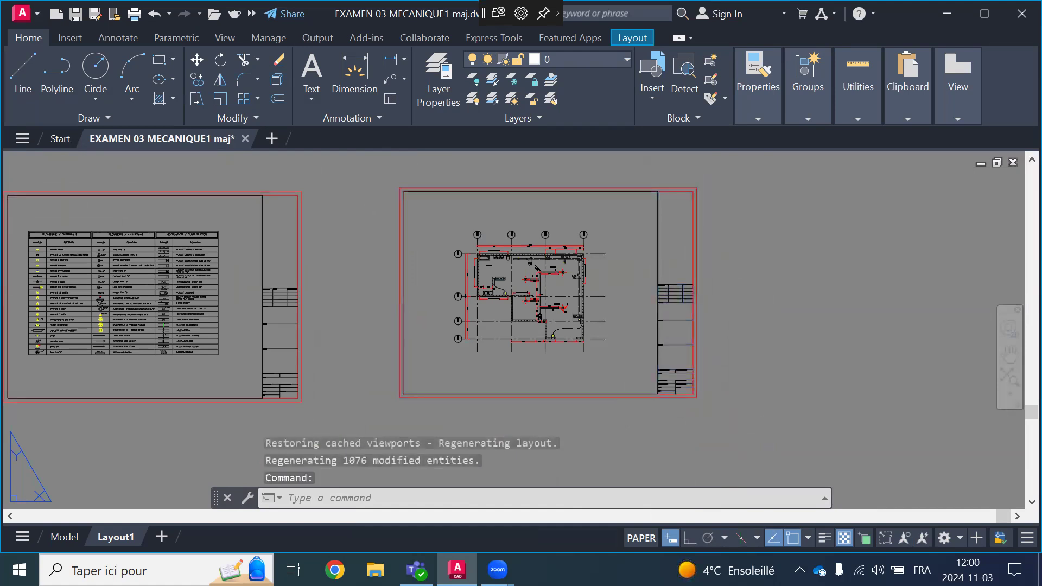
{"action": "double_click", "coordinate": [627, 398]}
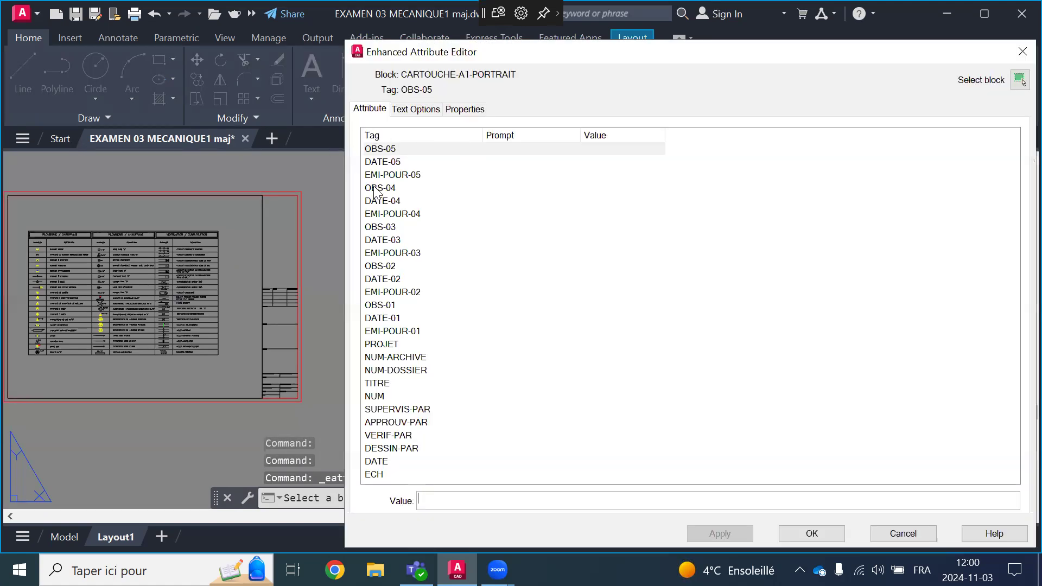
{"action": "left_click", "coordinate": [389, 150]}
{"action": "left_click", "coordinate": [390, 161]}
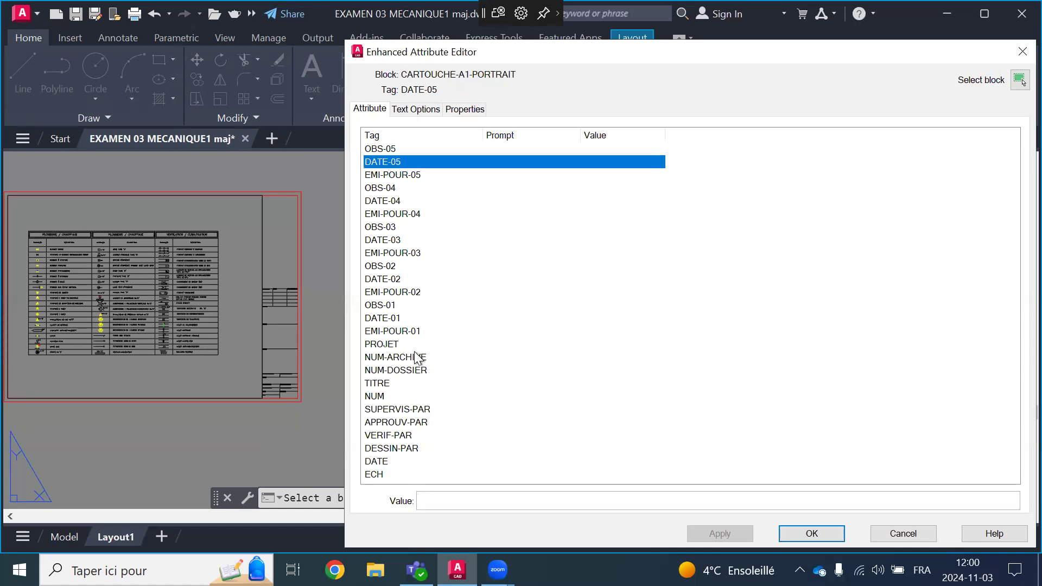
{"action": "left_click", "coordinate": [375, 474]}
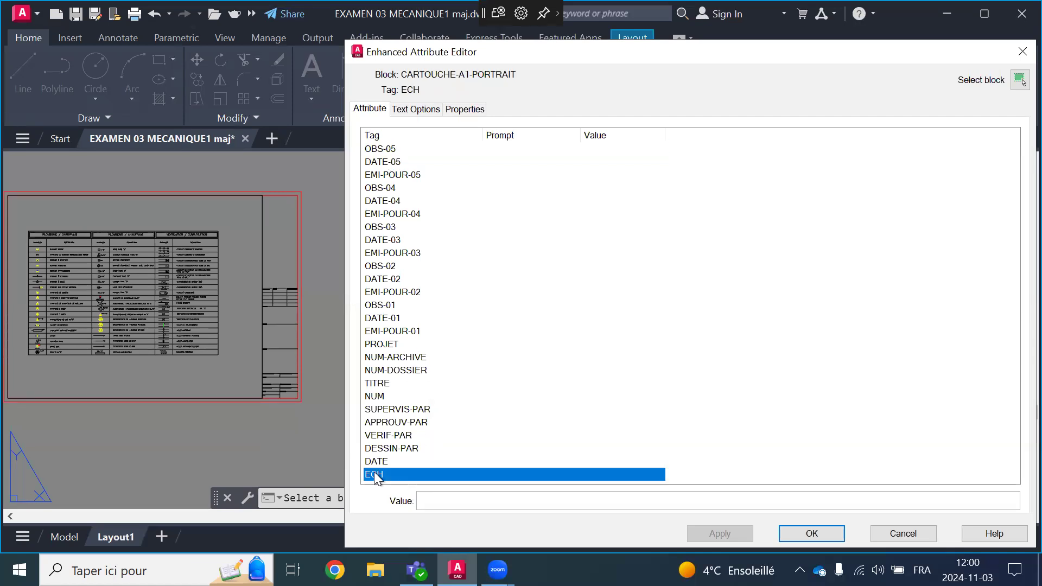
{"action": "left_click", "coordinate": [434, 501]}
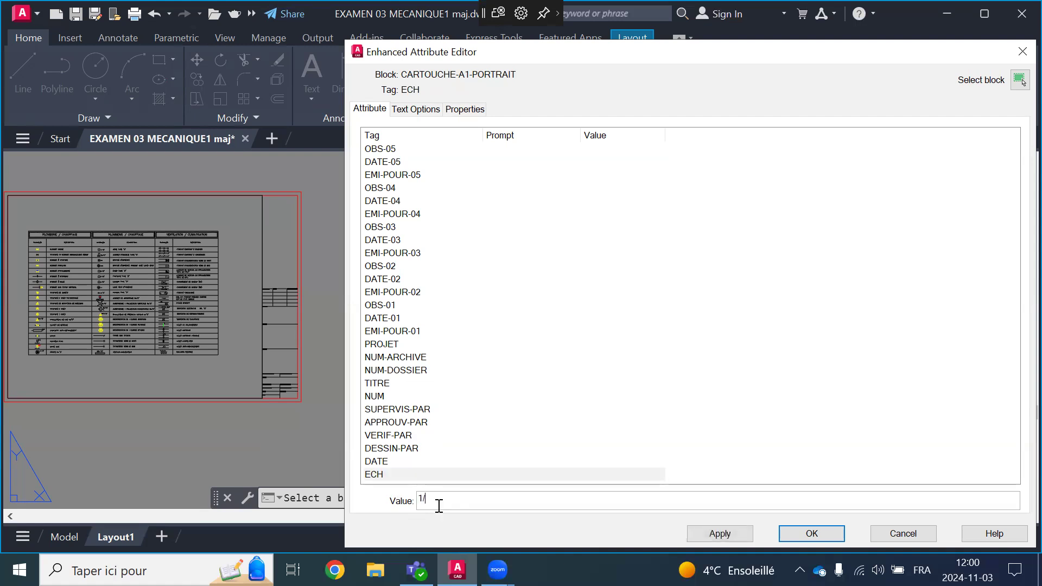
{"action": "type", "text": "1/50"}
Fill the DATE attribute with a Date & Time field, using CreateDate in the M/d/yyyy format
{"action": "left_click", "coordinate": [376, 462]}
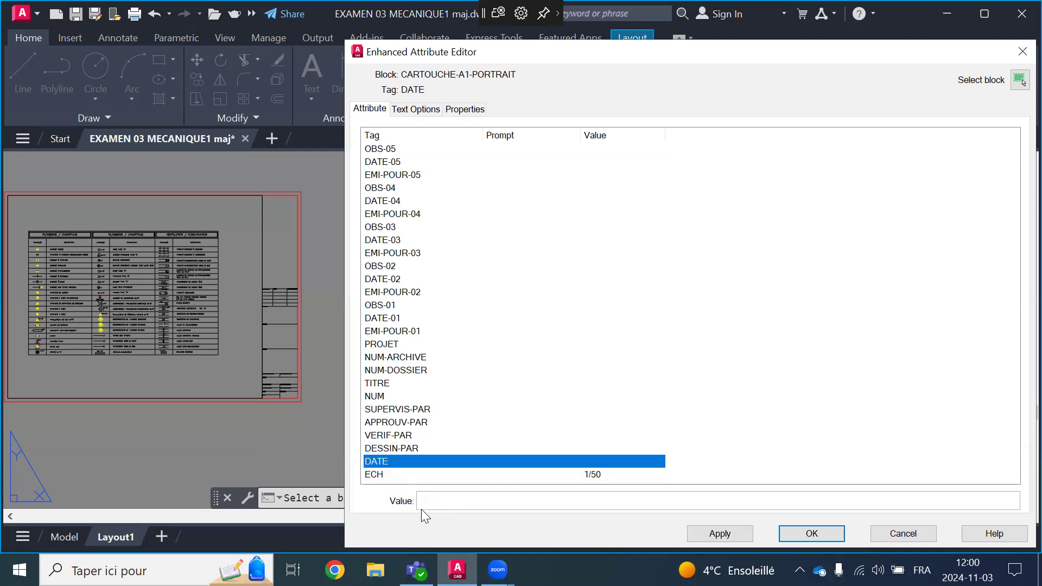
{"action": "left_click", "coordinate": [434, 500]}
{"action": "right_click", "coordinate": [433, 499]}
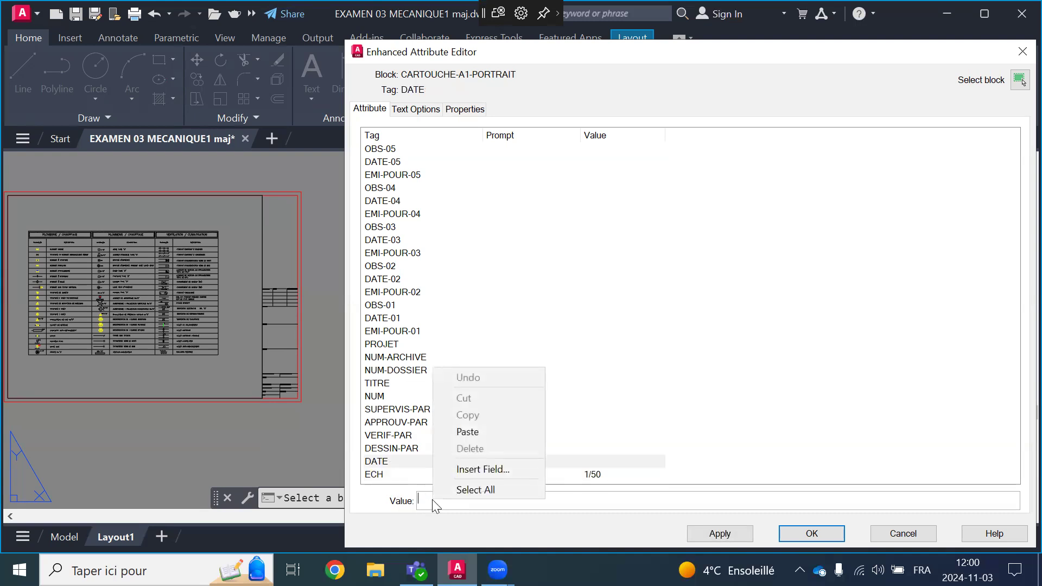
{"action": "left_click", "coordinate": [459, 476]}
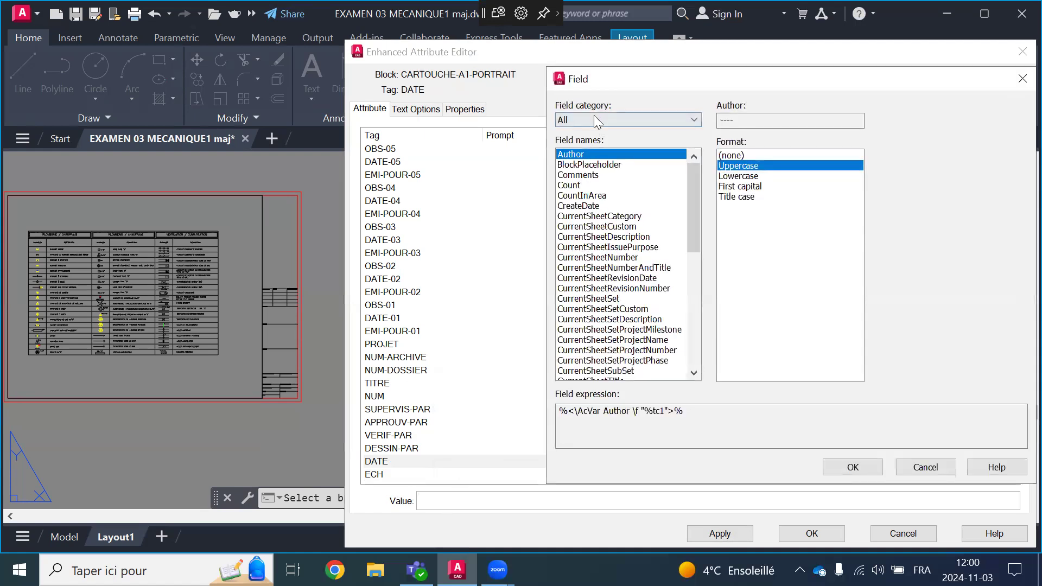
{"action": "left_click", "coordinate": [605, 122]}
{"action": "left_click", "coordinate": [581, 143]}
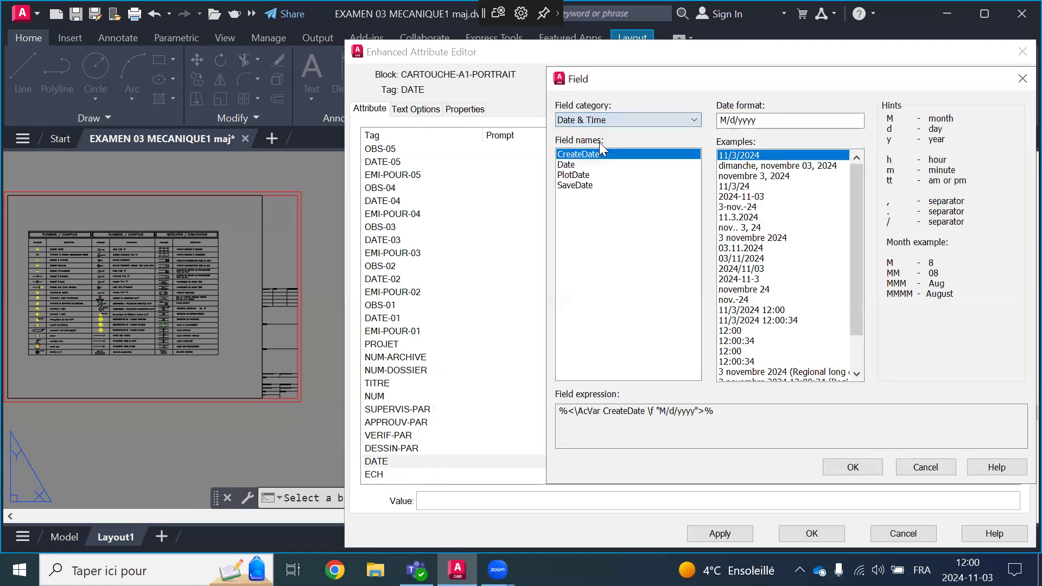
{"action": "left_click", "coordinate": [743, 155]}
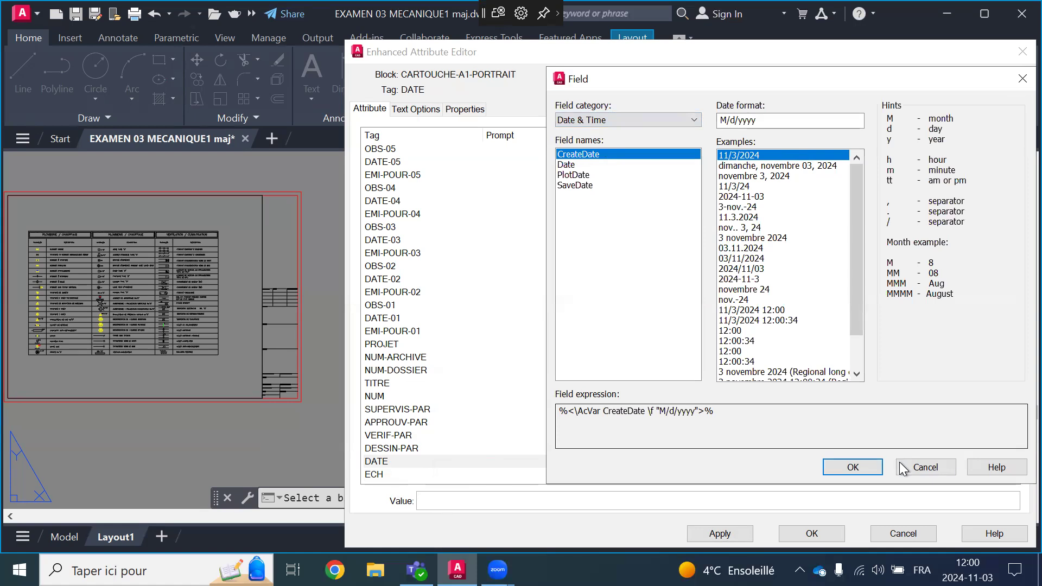
{"action": "left_click", "coordinate": [868, 464]}
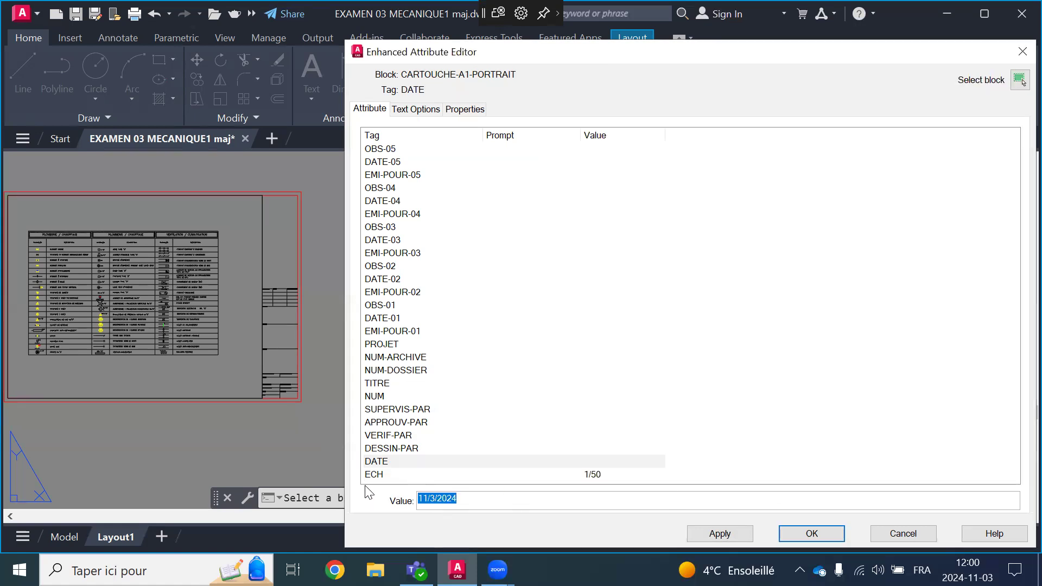
Set the title block's DESSIN-PAR attribute to "nom de l'étudiant"
{"action": "left_click", "coordinate": [405, 450]}
{"action": "left_click", "coordinate": [462, 504]}
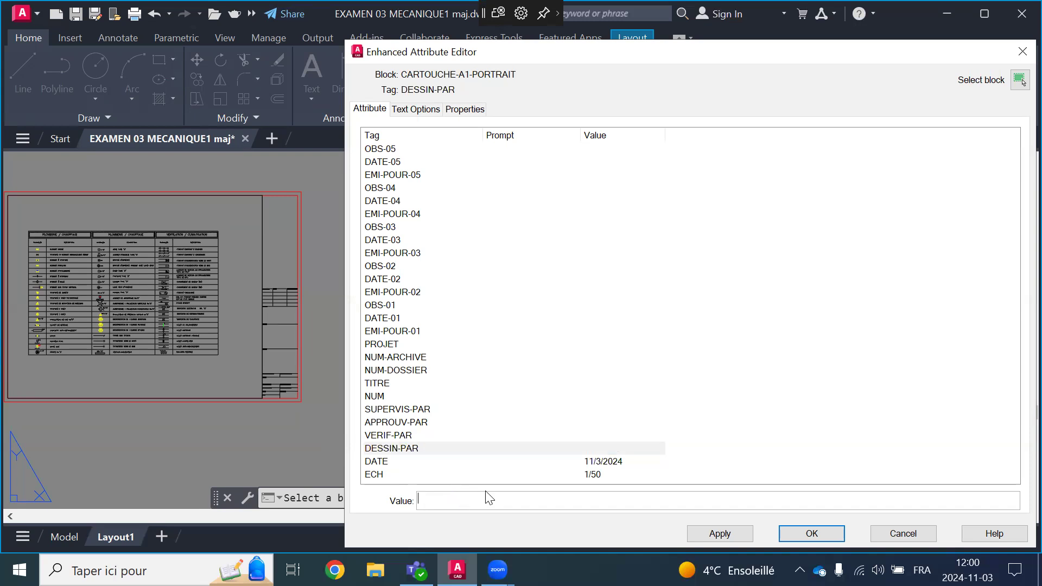
{"action": "type", "text": "nom de l'étudi"}
{"action": "left_click", "coordinate": [392, 435]}
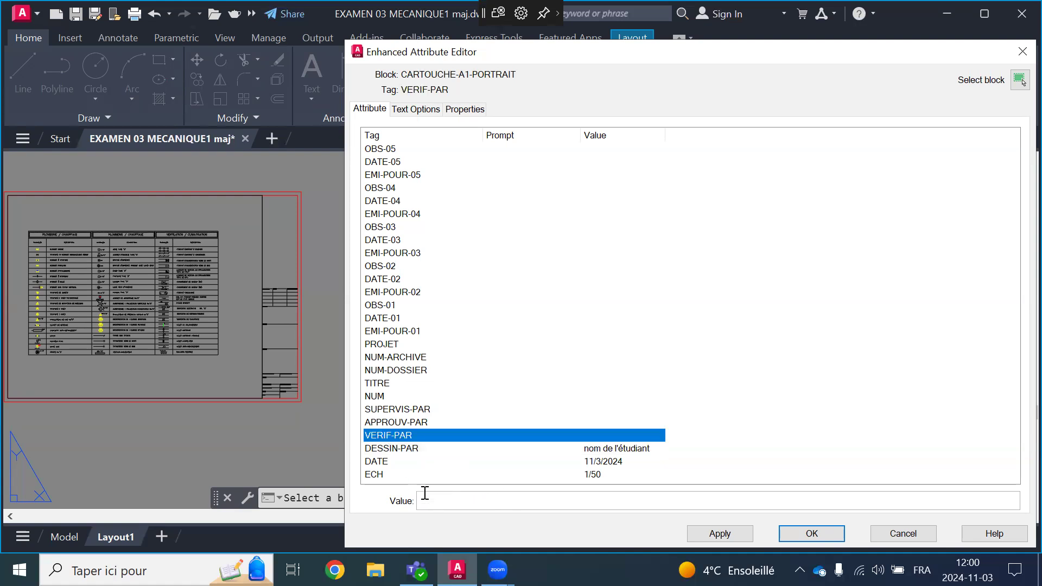
{"action": "left_click", "coordinate": [401, 422]}
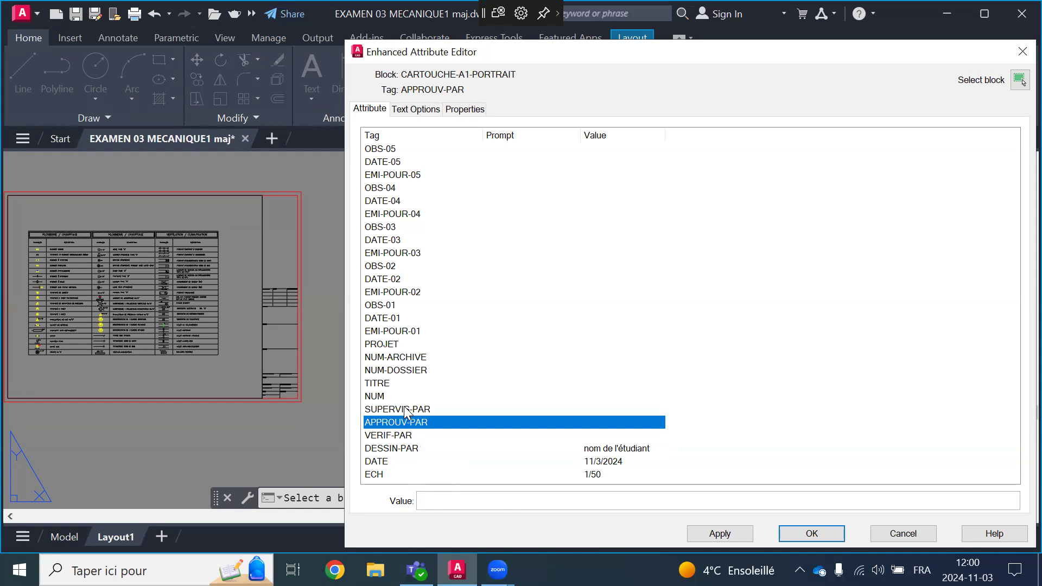
{"action": "left_click", "coordinate": [405, 411]}
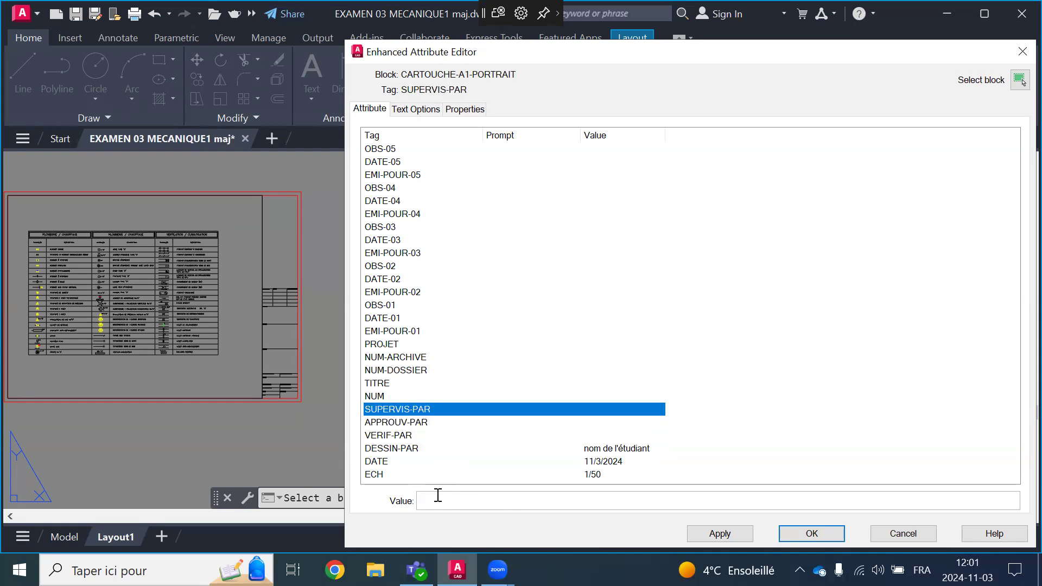
{"action": "left_click", "coordinate": [463, 496]}
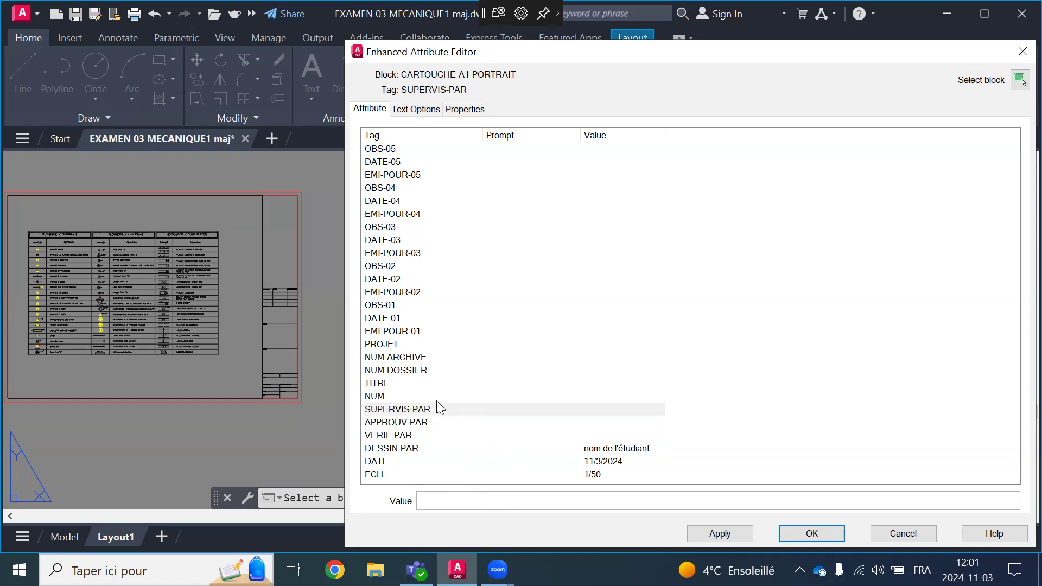
Set the NUM attribute to A110 and the TITRE attribute to EXAMEN, and accept the title block changes
{"action": "left_click", "coordinate": [376, 398]}
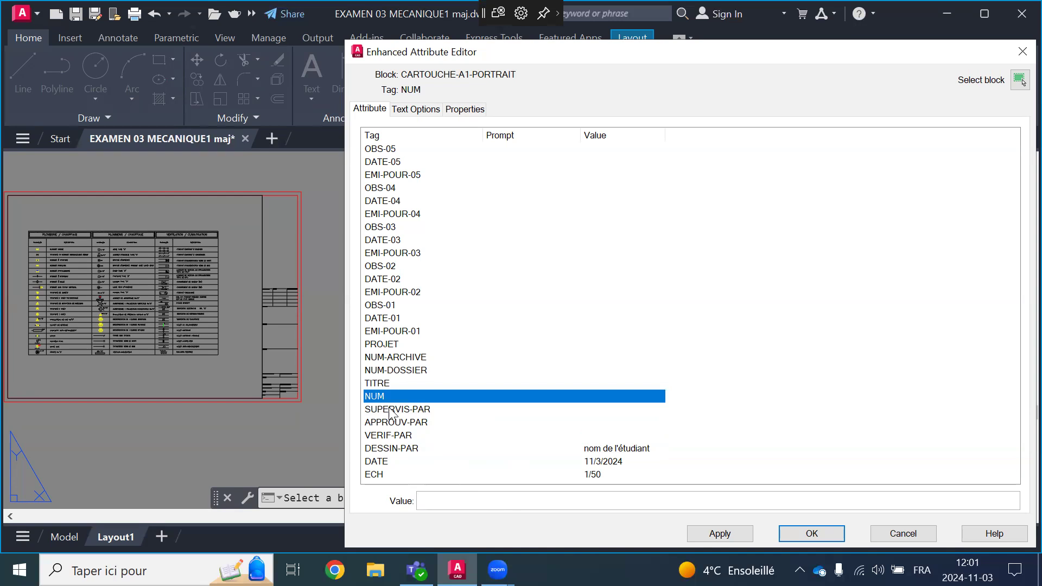
{"action": "left_click", "coordinate": [447, 499]}
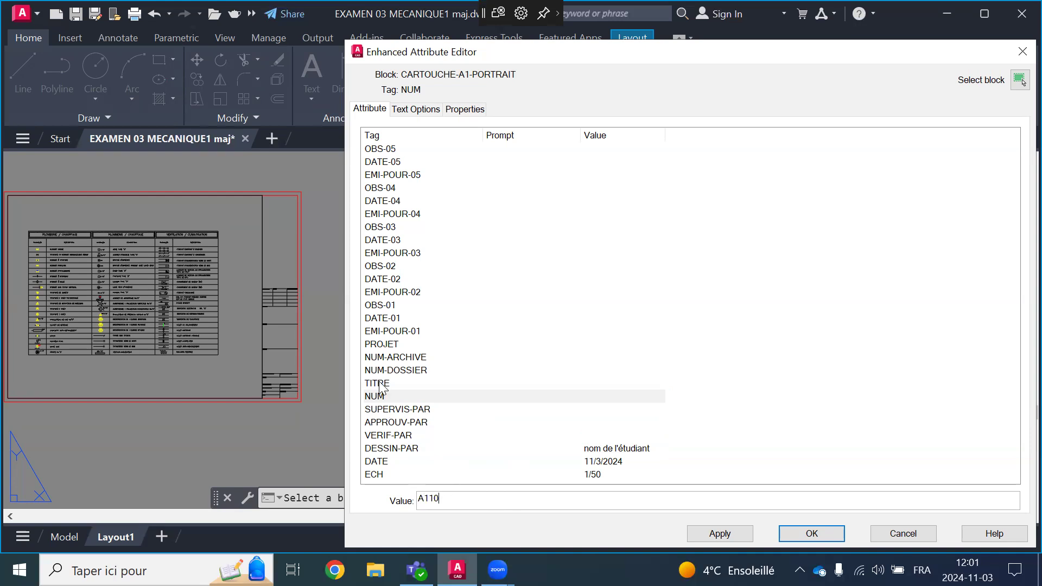
{"action": "left_click", "coordinate": [379, 385]}
{"action": "left_click", "coordinate": [457, 507]}
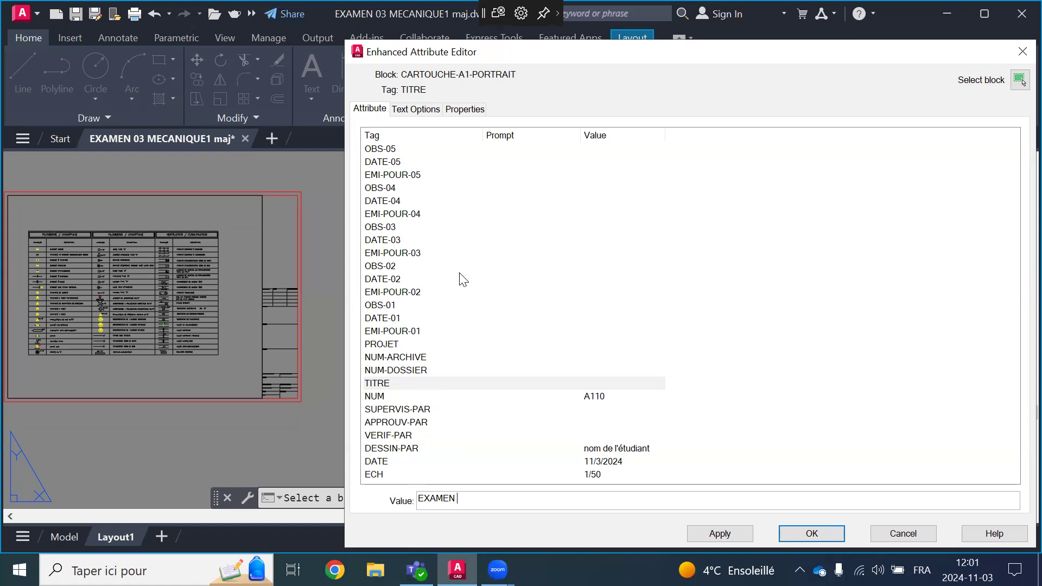
{"action": "left_click", "coordinate": [796, 532]}
Examine the filled-in title block of the floor plan sheet up close and return to the view of both sheets
{"action": "scroll", "coordinate": [682, 420], "scroll_direction": "up", "scroll_amount": 5}
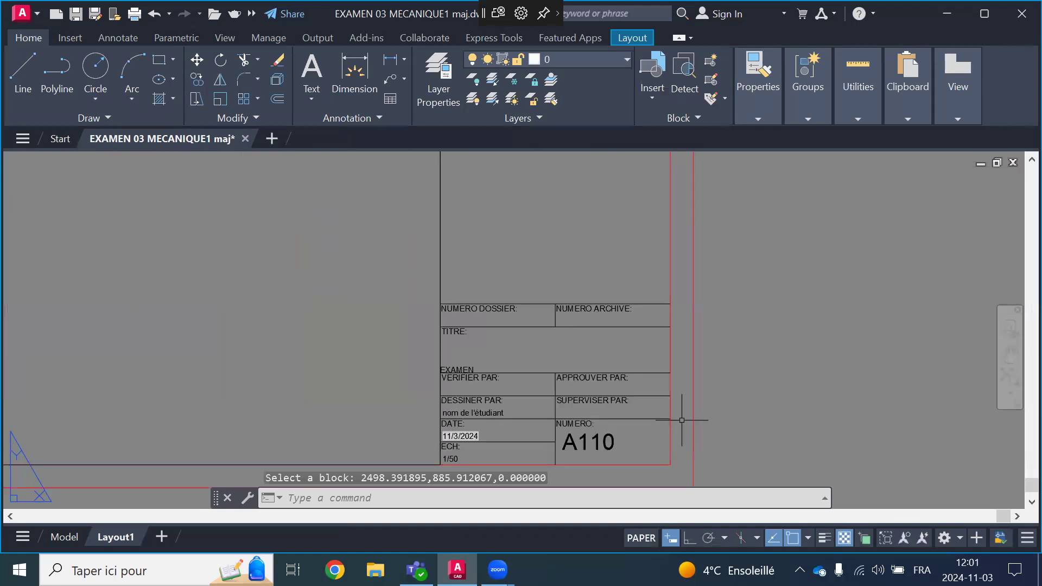
{"action": "scroll", "coordinate": [676, 415], "scroll_direction": "up", "scroll_amount": 4}
{"action": "scroll", "coordinate": [748, 259], "scroll_direction": "down", "scroll_amount": 2}
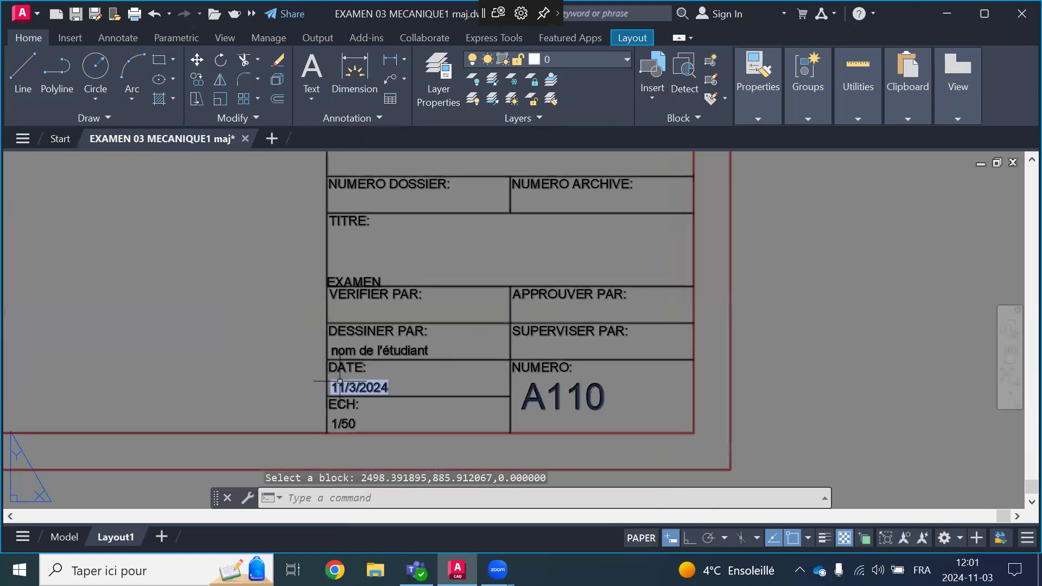
{"action": "scroll", "coordinate": [373, 399], "scroll_direction": "up", "scroll_amount": 2}
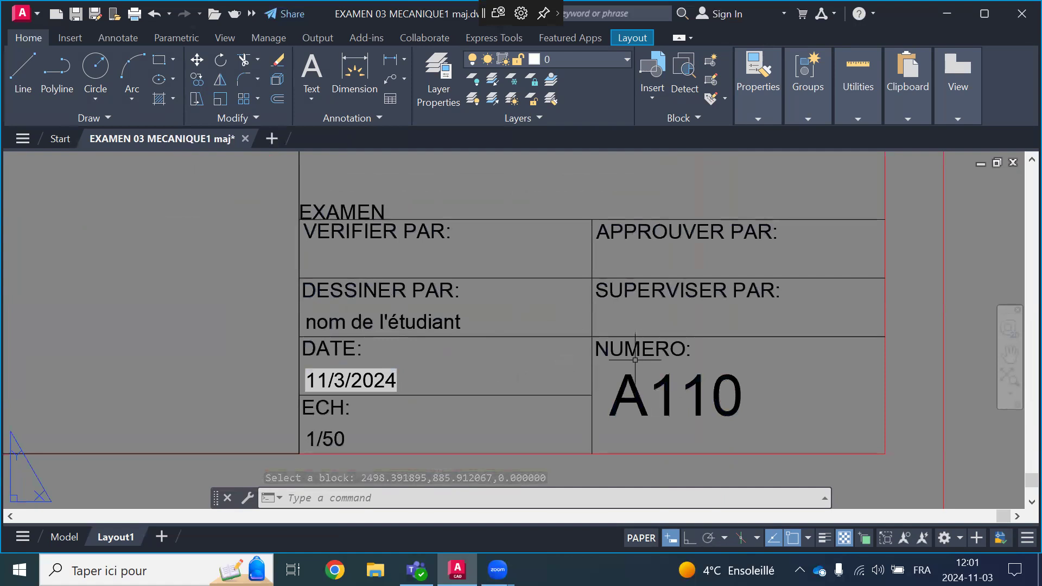
{"action": "scroll", "coordinate": [635, 360], "scroll_direction": "down", "scroll_amount": 6}
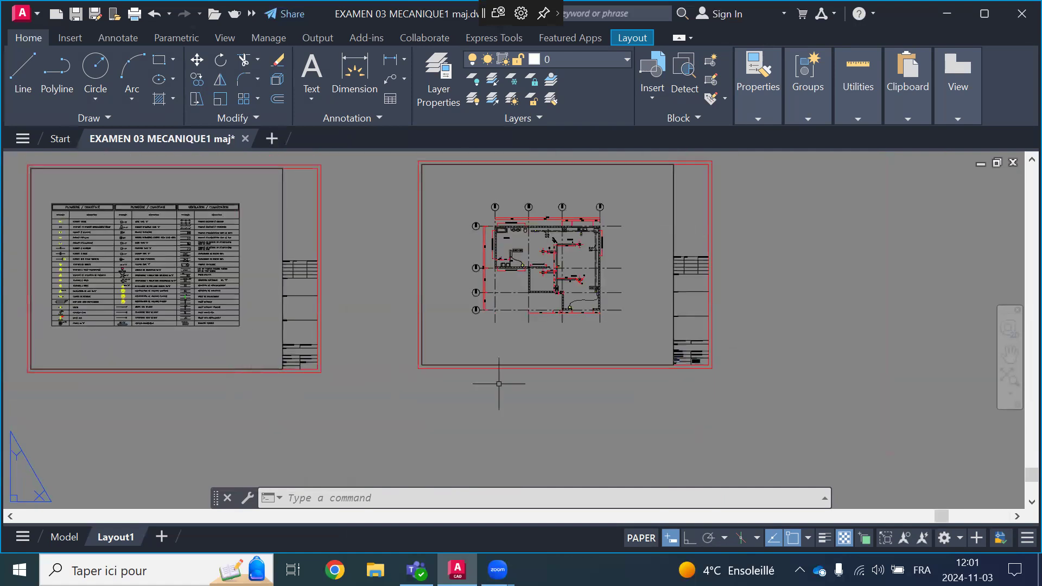
{"action": "scroll", "coordinate": [557, 390], "scroll_direction": "down", "scroll_amount": 2}
{"action": "scroll", "coordinate": [579, 209], "scroll_direction": "up", "scroll_amount": 2}
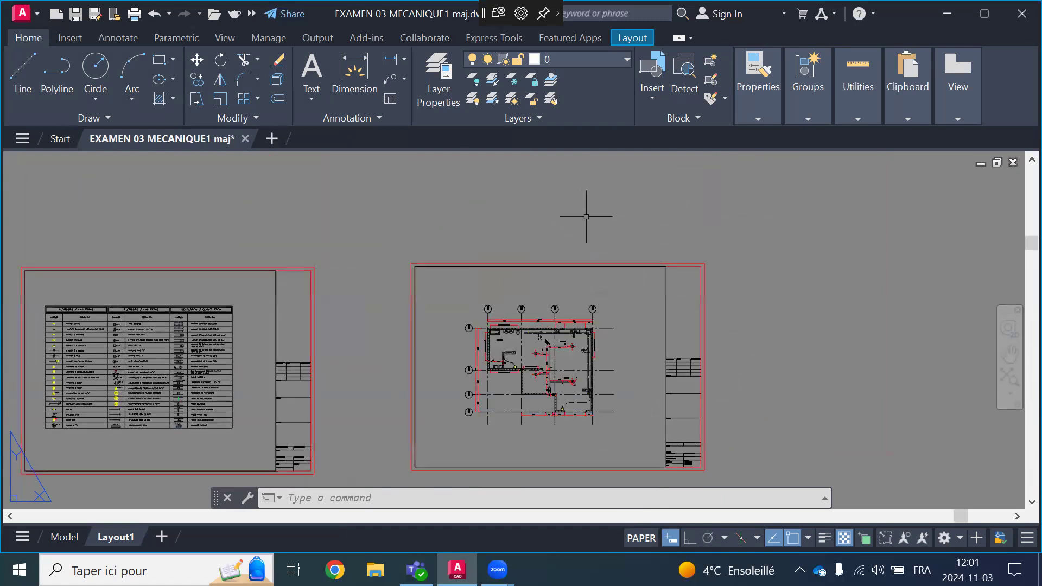
Start a plot with Microsoft Print to PDF and define the plot area as a window around the floor plan sheet's outer border
{"action": "key", "text": "ctrl+p"}
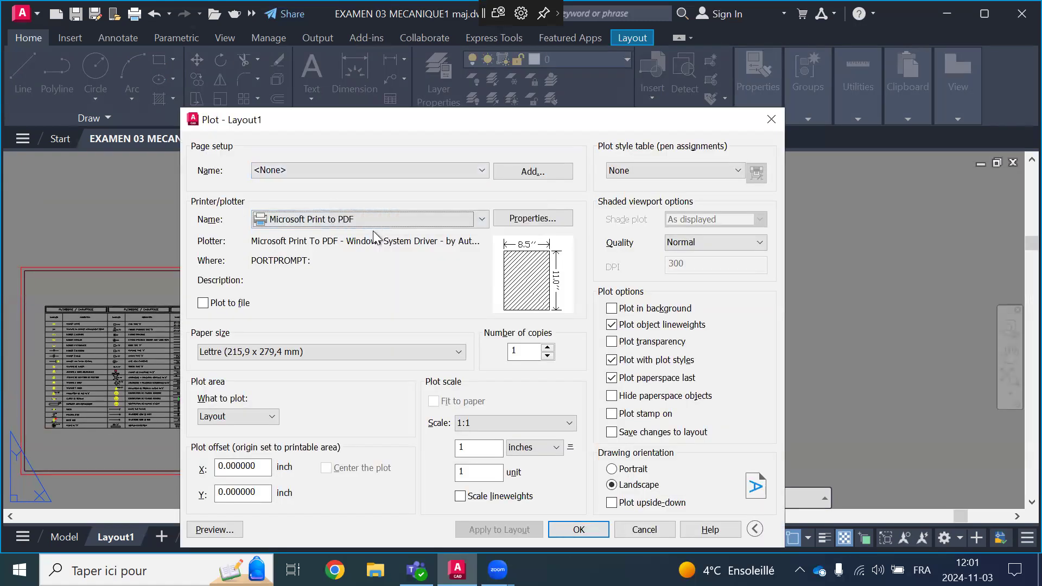
{"action": "left_click", "coordinate": [337, 223]}
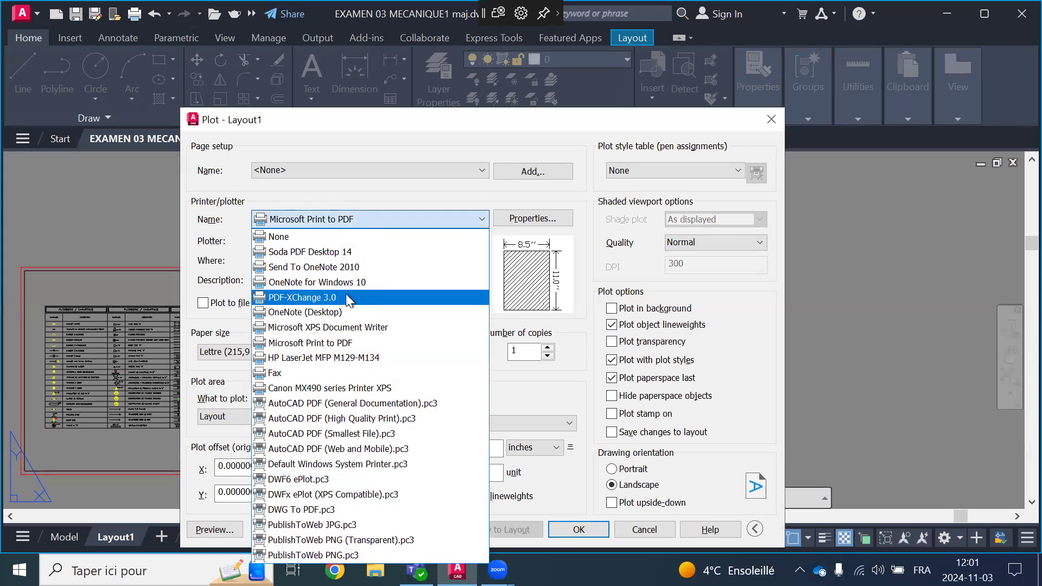
{"action": "left_click", "coordinate": [347, 346]}
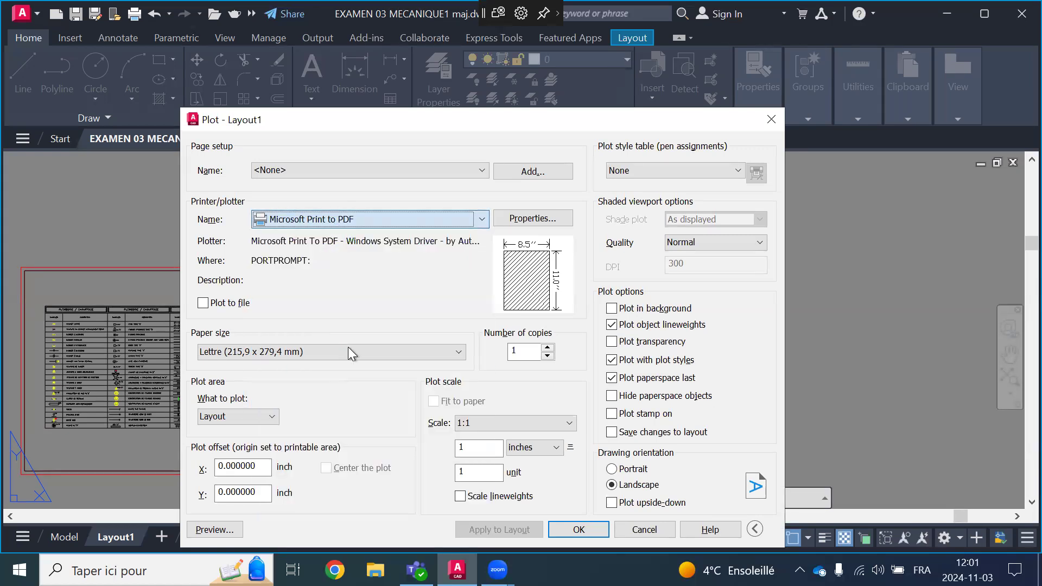
{"action": "left_click", "coordinate": [230, 416]}
{"action": "left_click", "coordinate": [217, 462]}
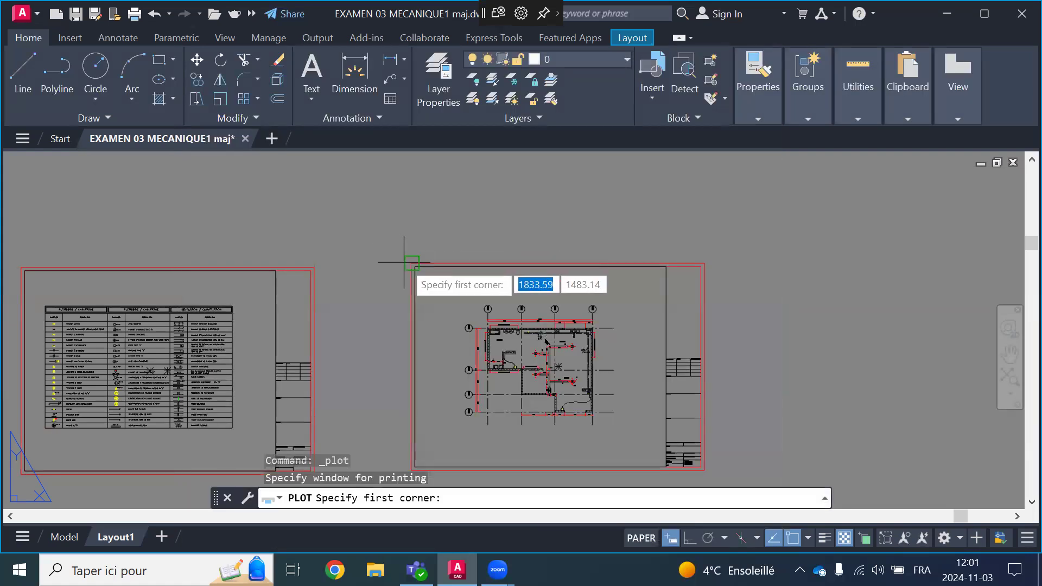
{"action": "left_click", "coordinate": [412, 263]}
{"action": "scroll", "coordinate": [760, 352], "scroll_direction": "down", "scroll_amount": 3}
{"action": "scroll", "coordinate": [757, 353], "scroll_direction": "up", "scroll_amount": 10}
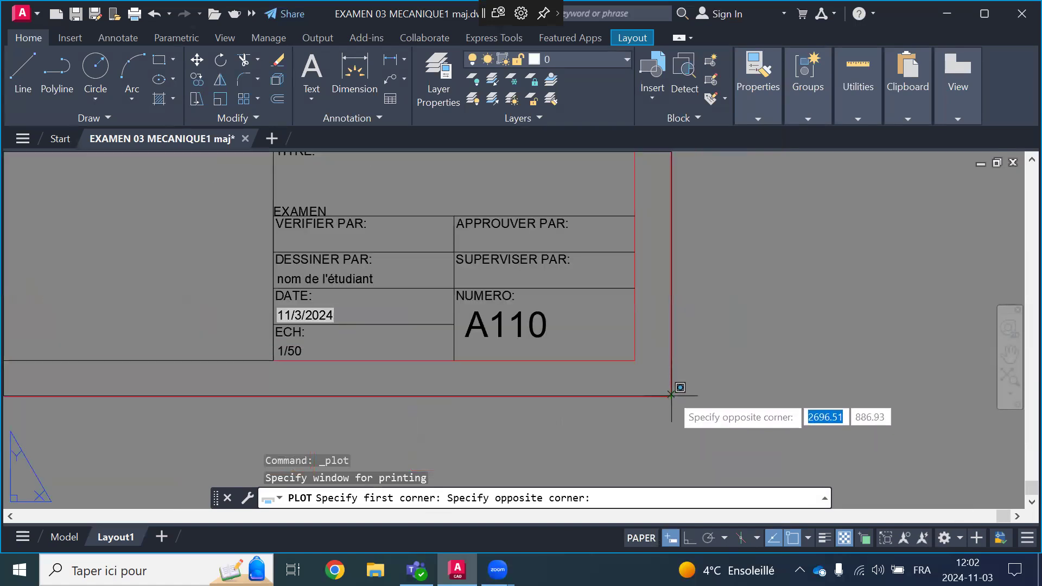
{"action": "left_click", "coordinate": [671, 397]}
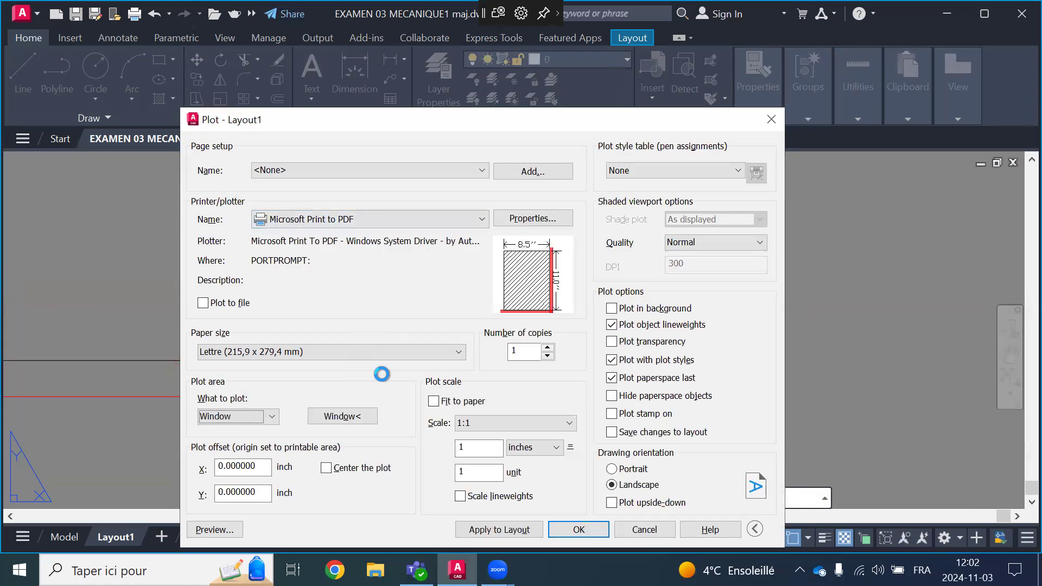
Center the plot, fit it to the paper, and assign the monochrome.ctb plot style table
{"action": "left_click", "coordinate": [326, 468]}
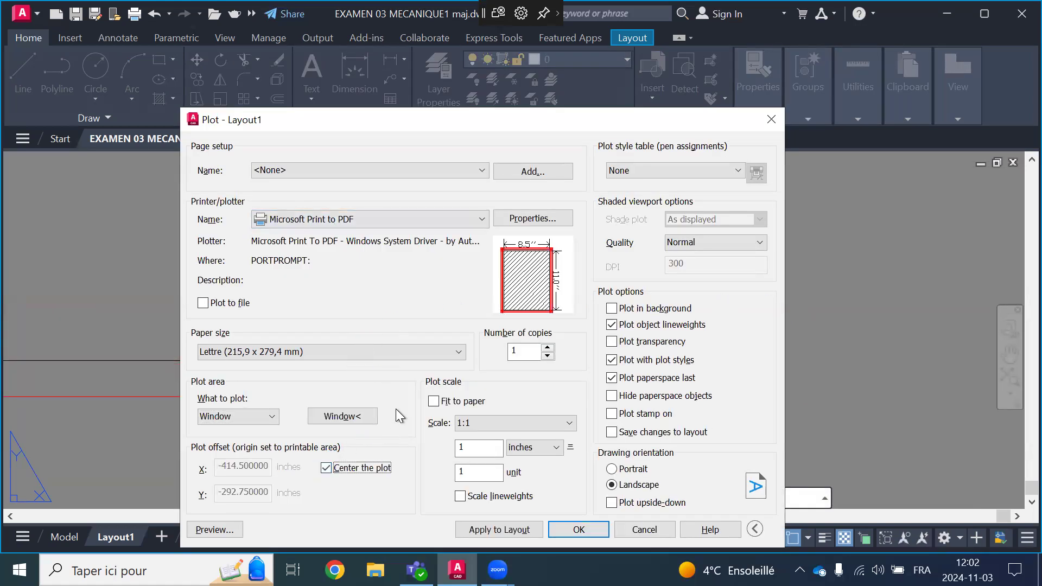
{"action": "left_click", "coordinate": [434, 402]}
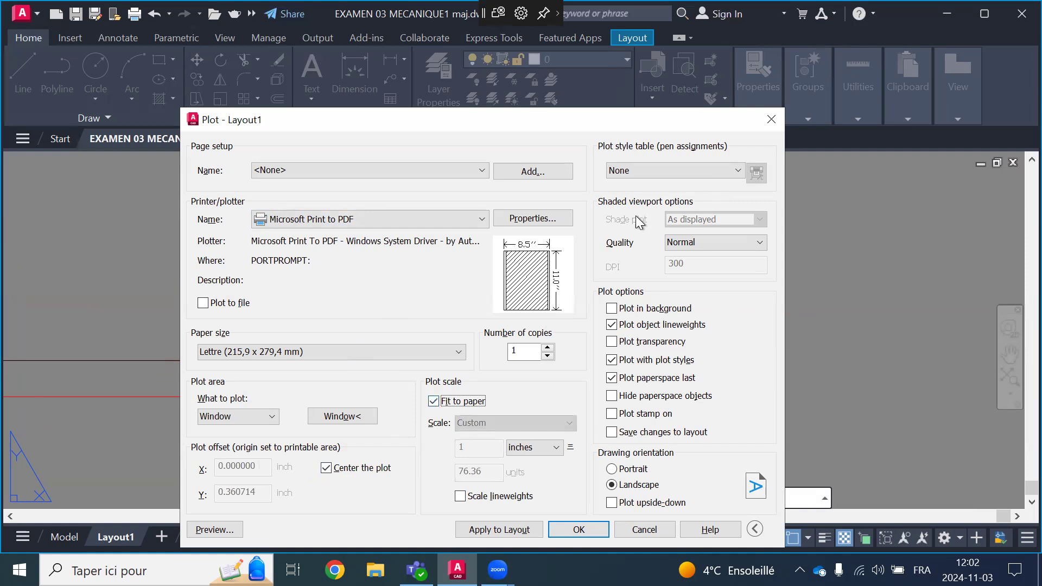
{"action": "left_click", "coordinate": [688, 171]}
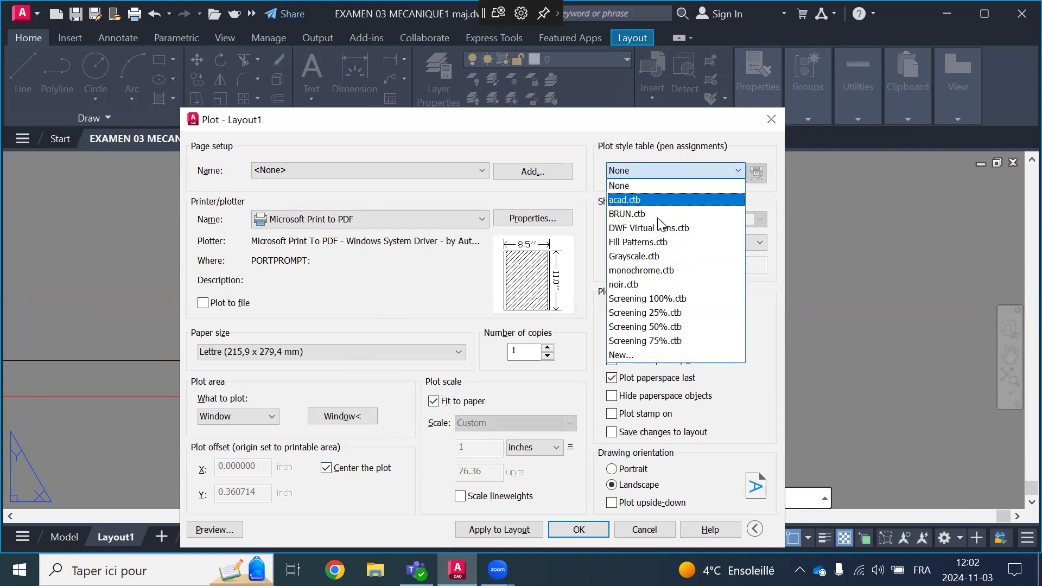
{"action": "left_click", "coordinate": [656, 270]}
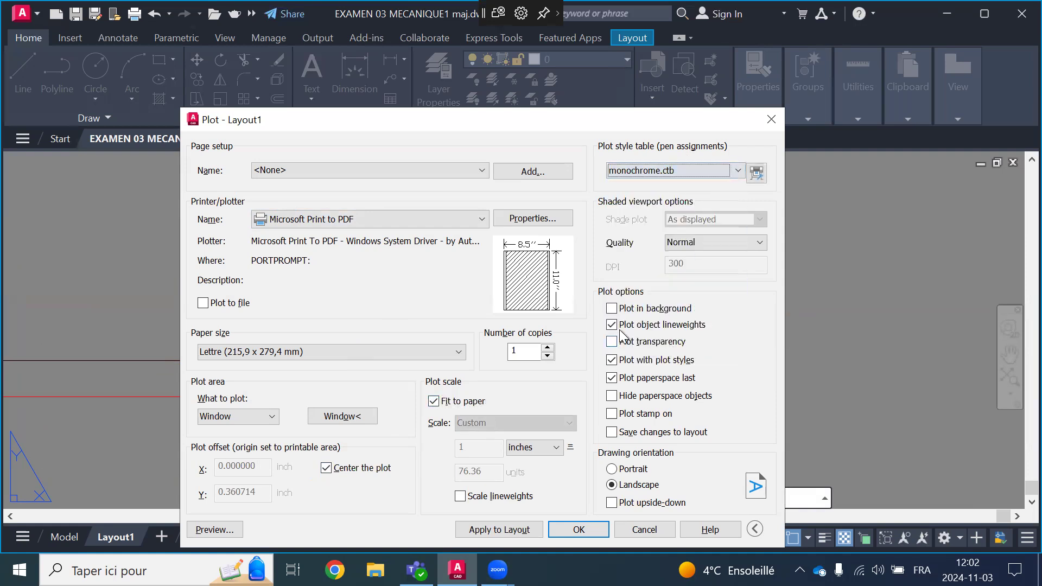
Turn off plotting of object lineweights and plot the floor plan sheet from its preview
{"action": "left_click", "coordinate": [644, 328]}
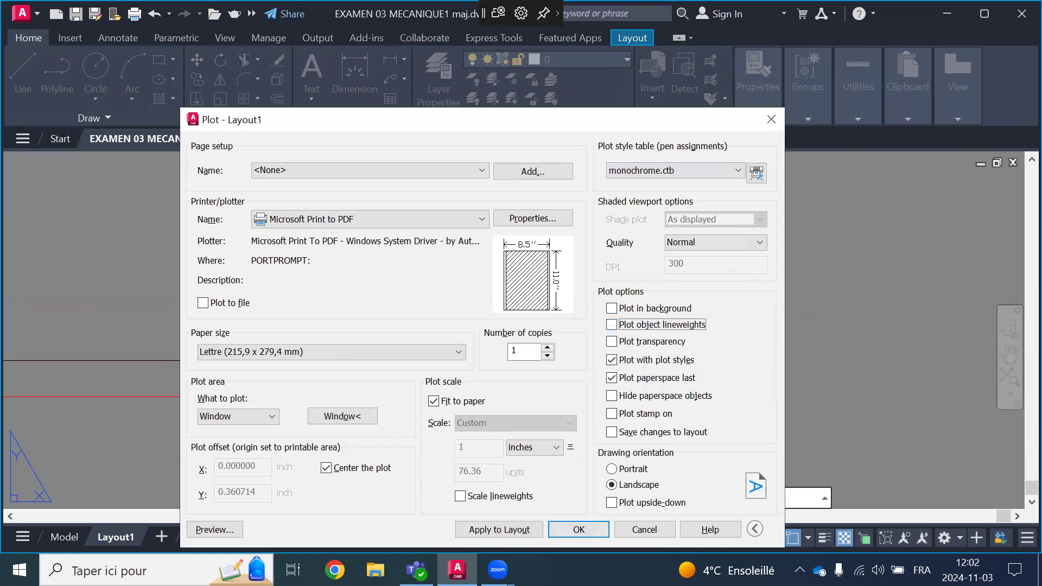
{"action": "left_click", "coordinate": [215, 530]}
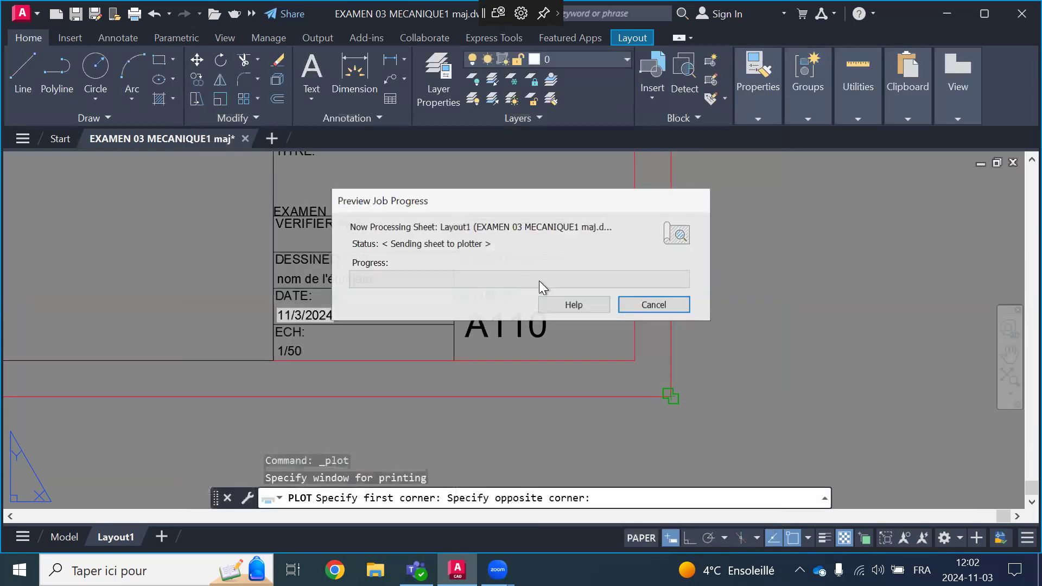
{"action": "scroll", "coordinate": [455, 250], "scroll_direction": "up", "scroll_amount": 2}
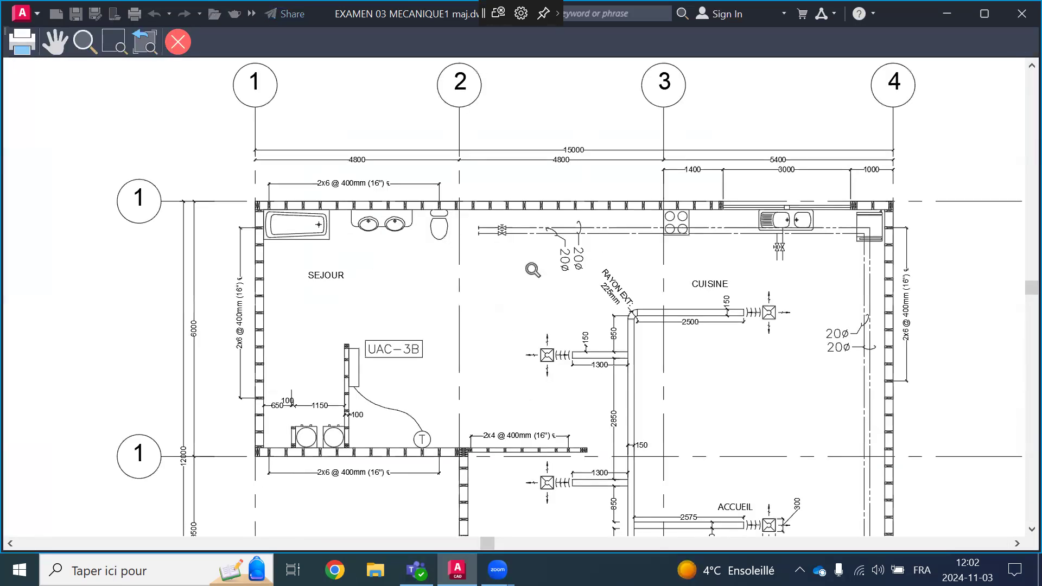
{"action": "scroll", "coordinate": [405, 166], "scroll_direction": "down", "scroll_amount": 2}
{"action": "scroll", "coordinate": [429, 184], "scroll_direction": "down", "scroll_amount": 2}
{"action": "right_click", "coordinate": [585, 223]}
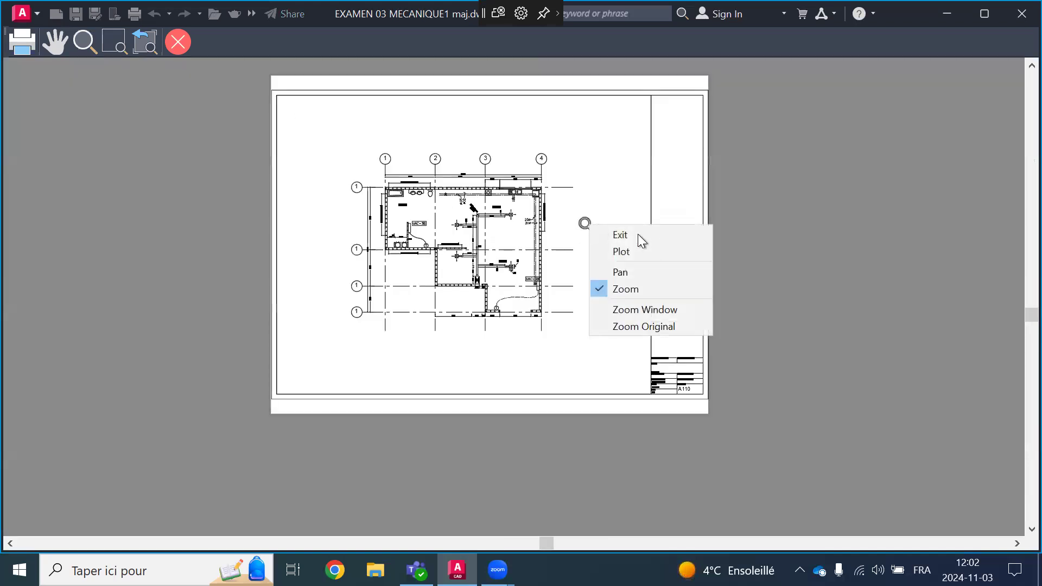
{"action": "left_click", "coordinate": [657, 250]}
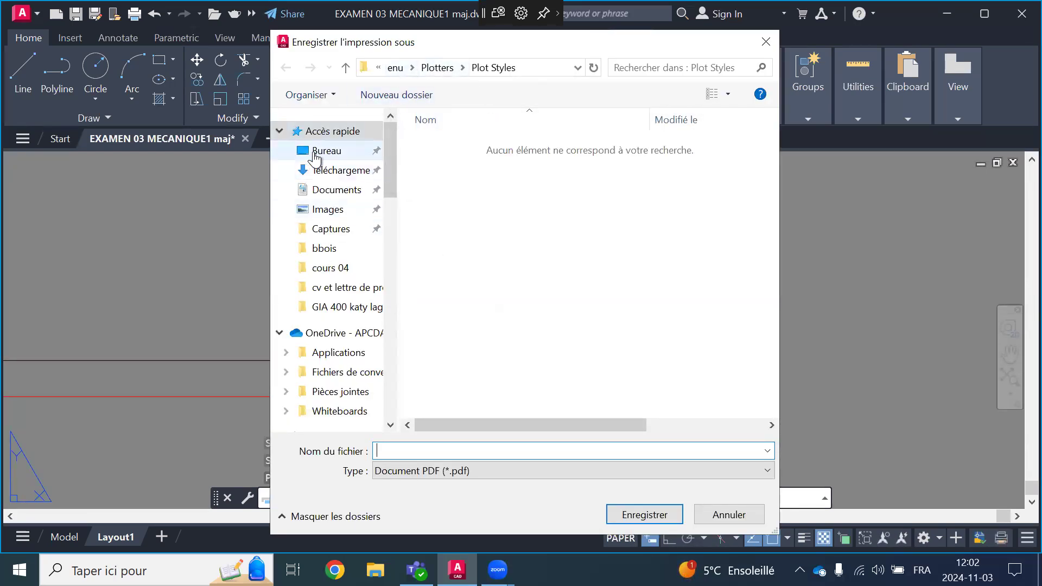
Create a folder named EXAMEN FINAL in Images as the PDF save location and open it
{"action": "left_click", "coordinate": [335, 209]}
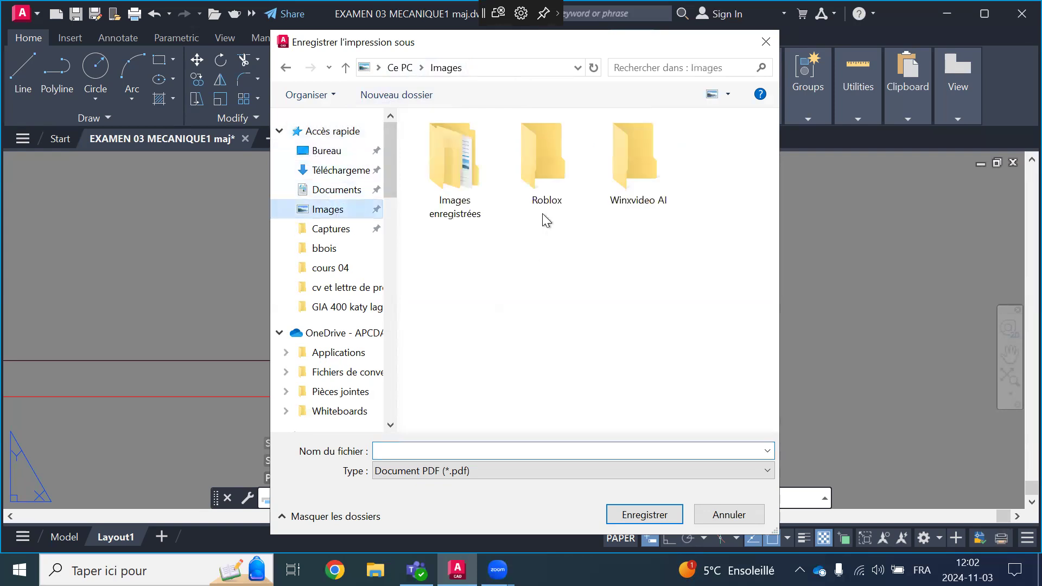
{"action": "right_click", "coordinate": [493, 285]}
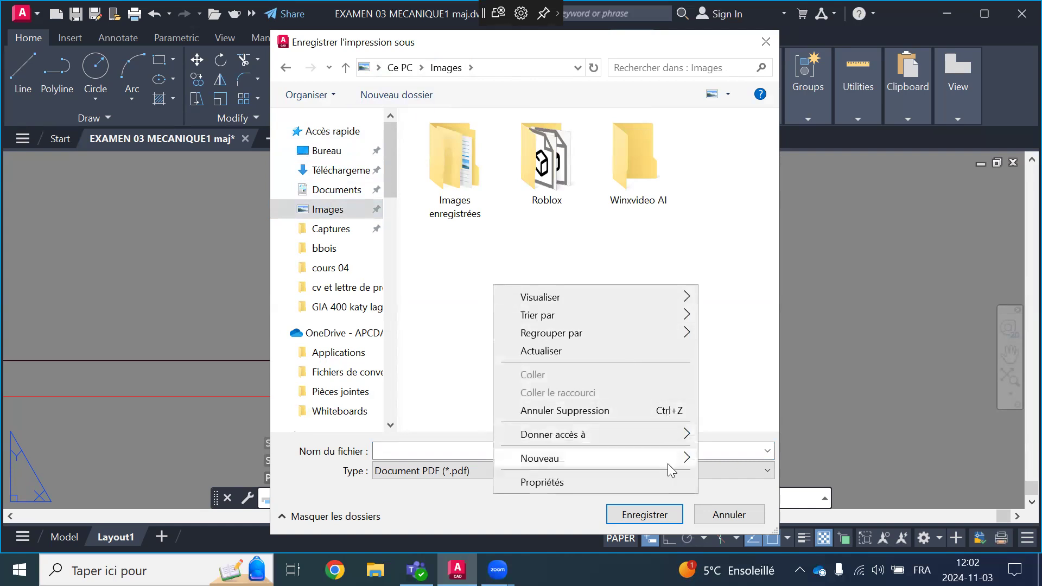
{"action": "mouse_move", "coordinate": [656, 458]}
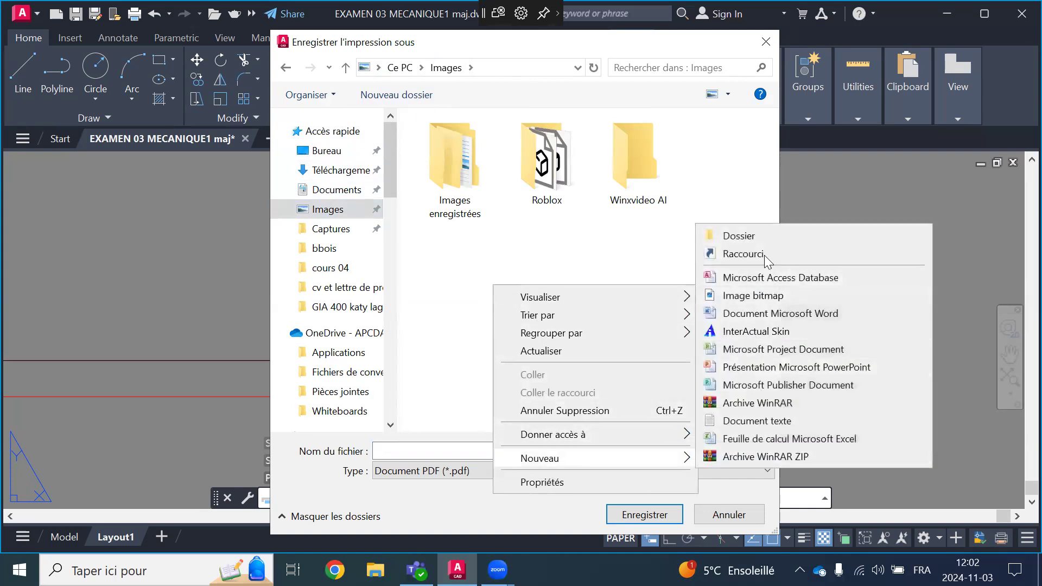
{"action": "left_click", "coordinate": [769, 237]}
{"action": "type", "text": "E"}
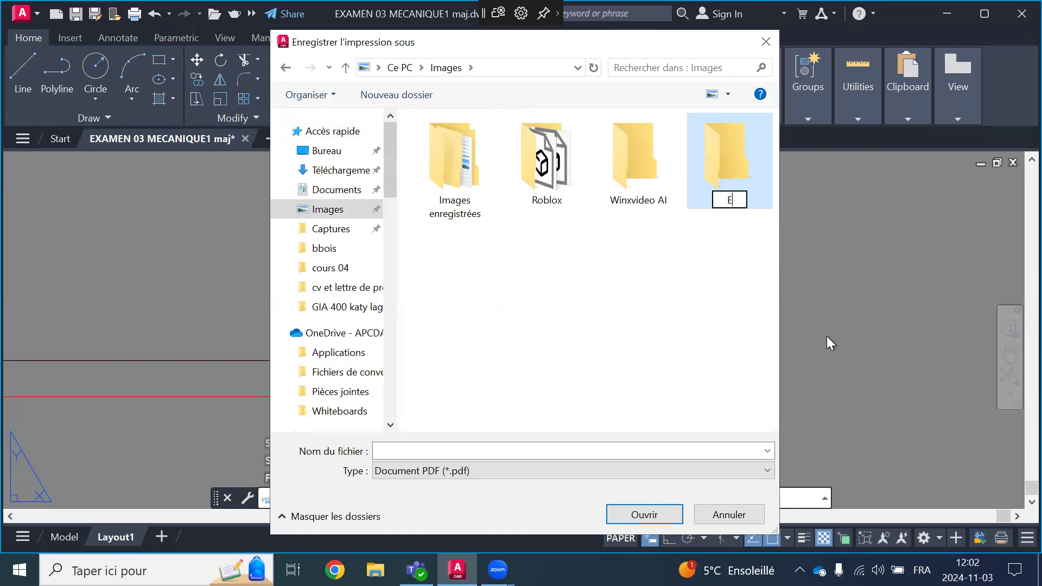
{"action": "type", "text": "XAMEN FINAL"}
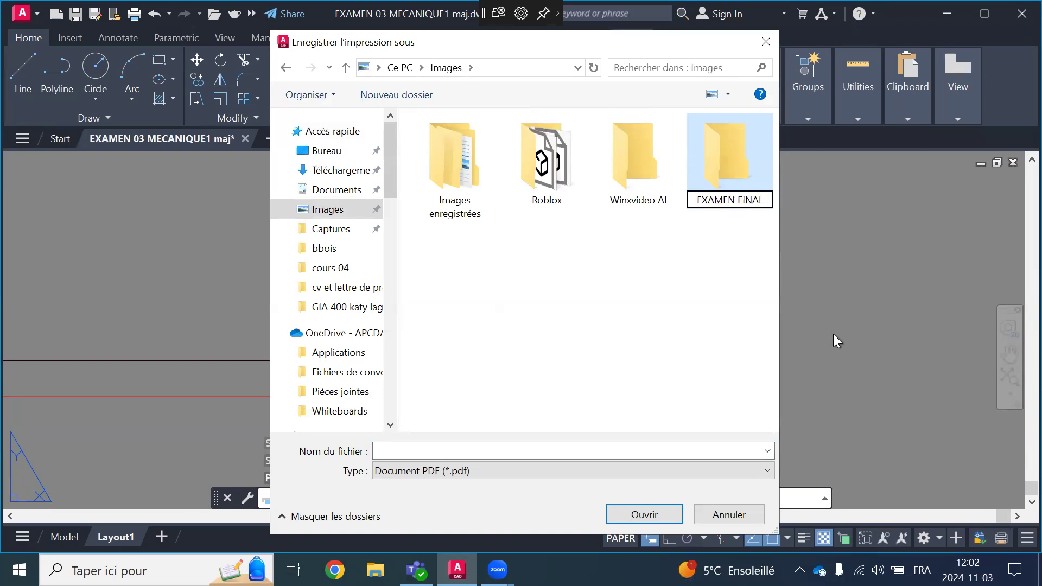
{"action": "double_click", "coordinate": [724, 152]}
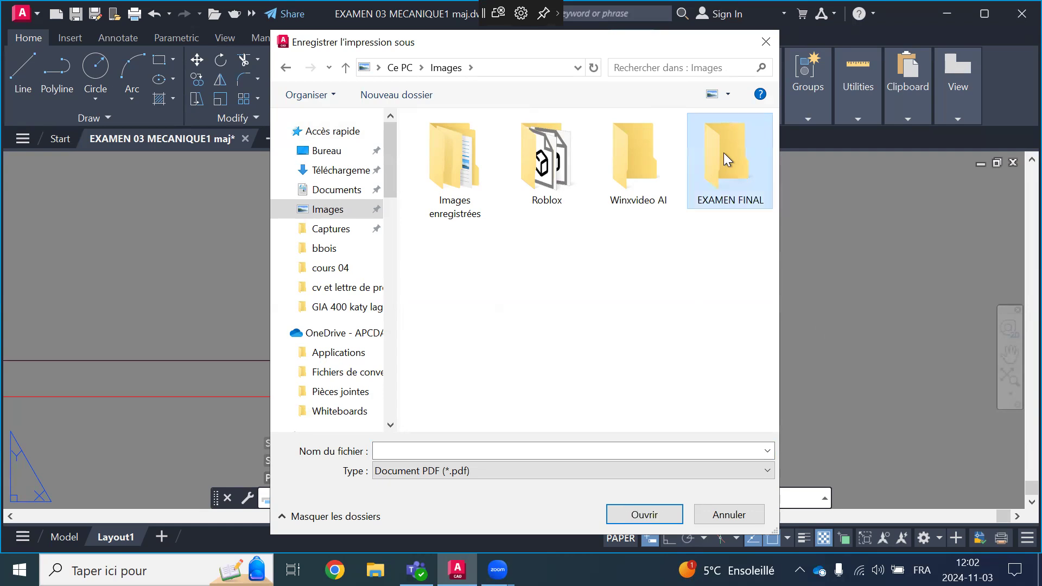
Save the floor plan PDF as VUE EN PLAN in the EXAMEN FINAL folder
{"action": "left_click", "coordinate": [514, 447]}
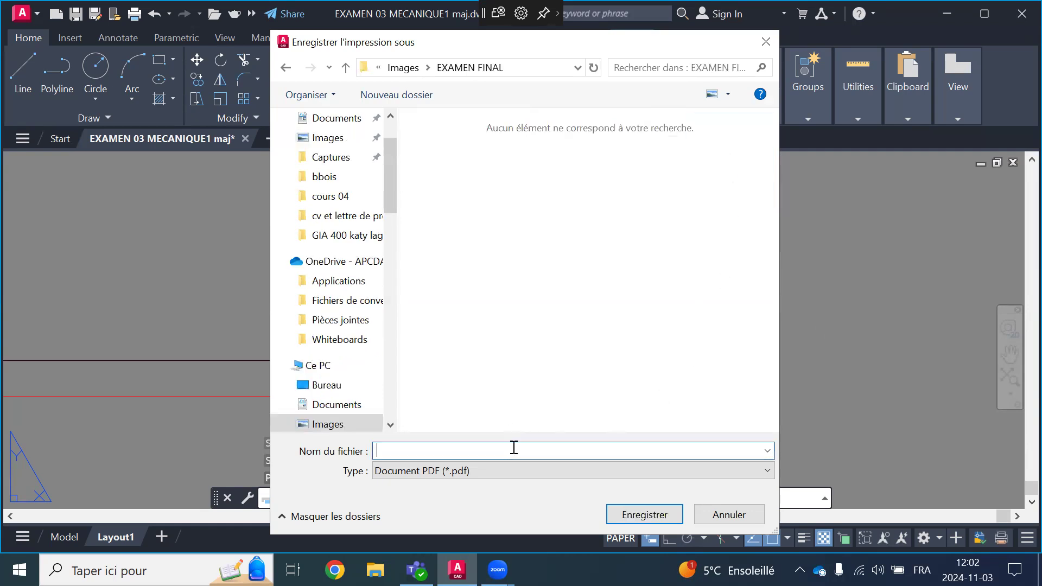
{"action": "type", "text": "VUE EN PLAN"}
{"action": "left_click", "coordinate": [670, 521]}
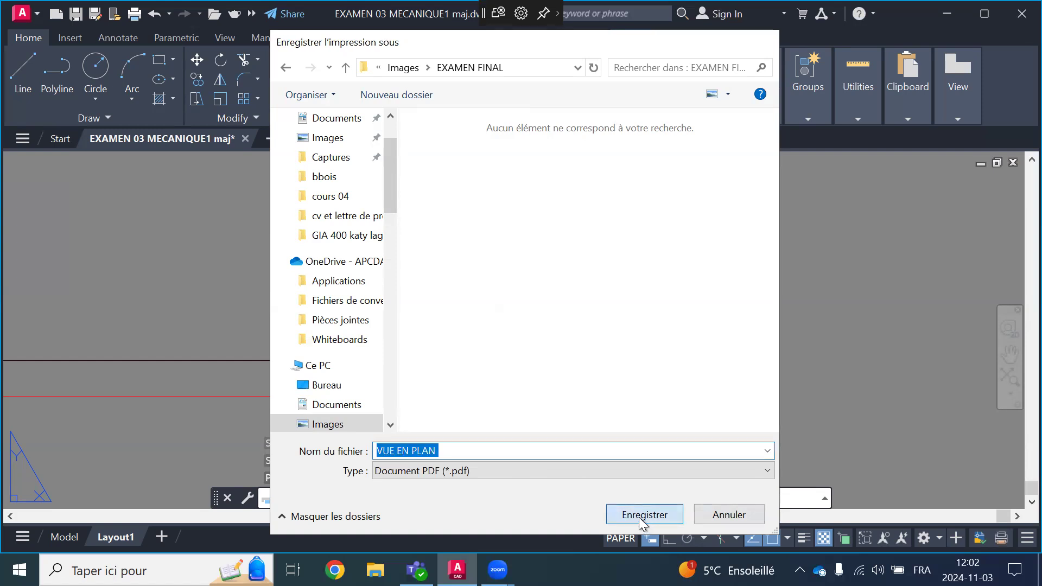
Start another plot for the legend table sheet and load the <Previous plot> page setup
{"action": "left_click", "coordinate": [824, 269]}
{"action": "scroll", "coordinate": [749, 309], "scroll_direction": "down", "scroll_amount": 10}
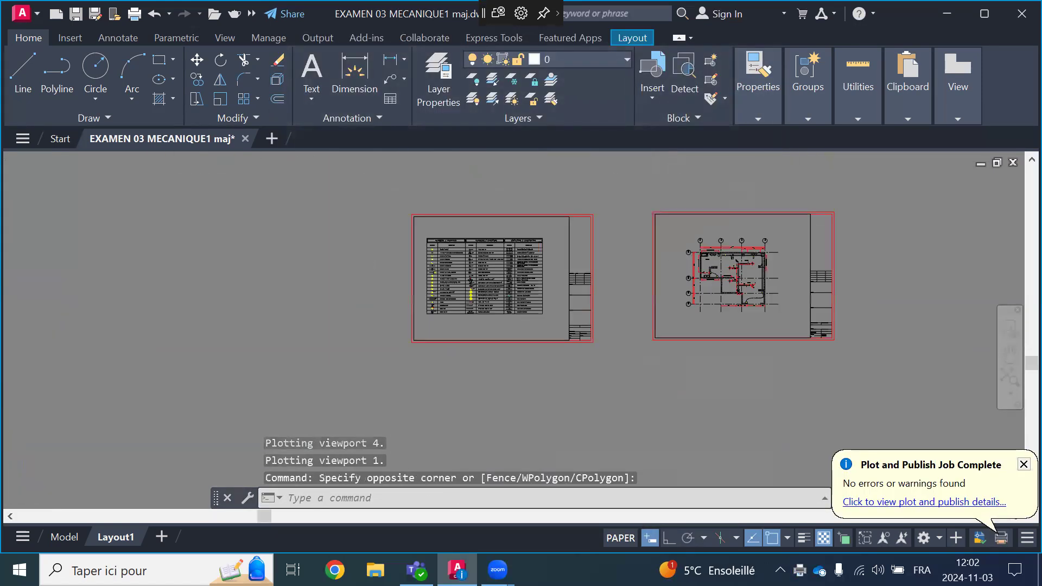
{"action": "scroll", "coordinate": [662, 293], "scroll_direction": "up", "scroll_amount": 4}
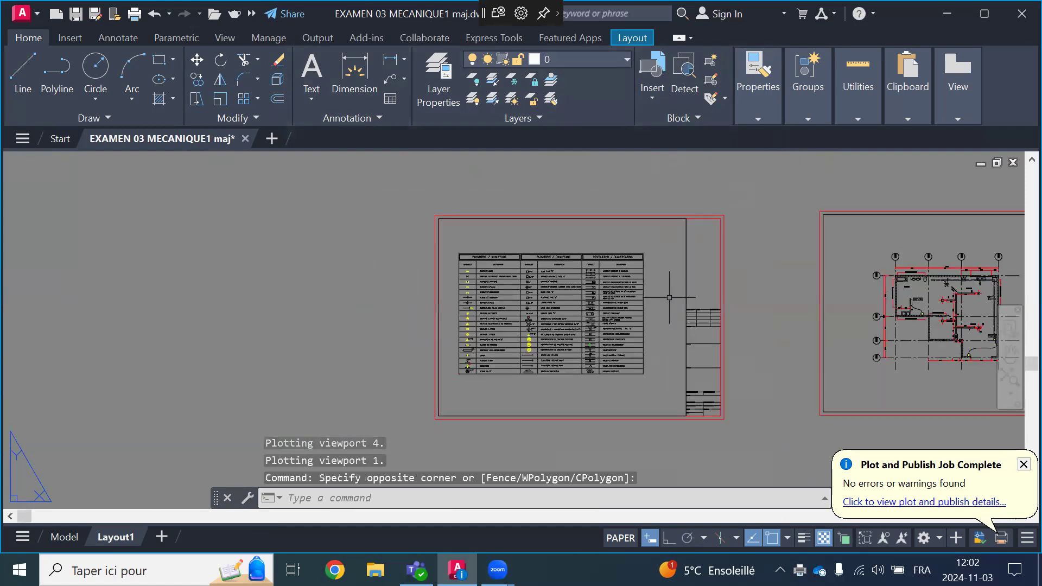
{"action": "right_click", "coordinate": [758, 187]}
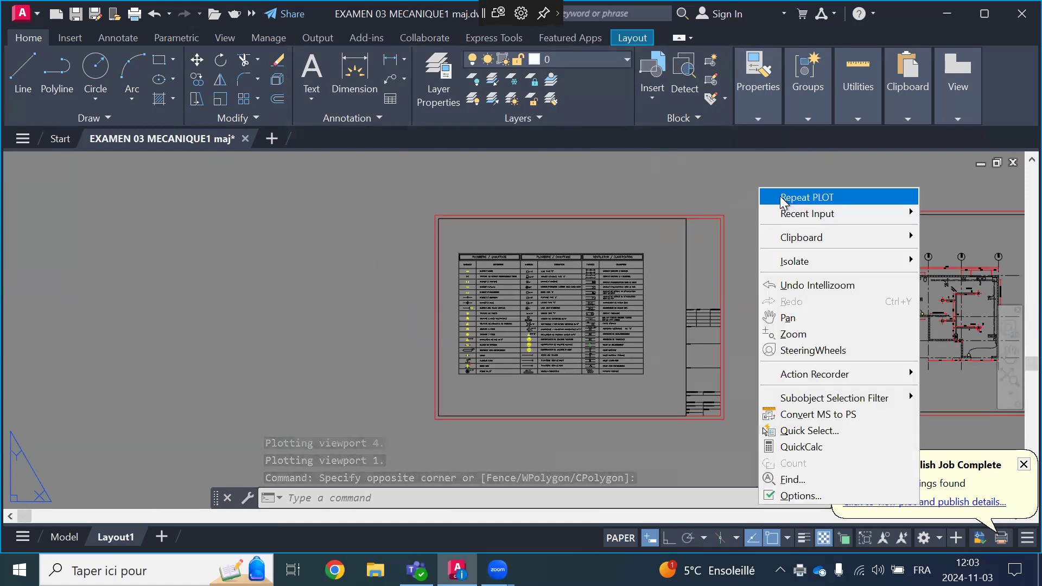
{"action": "left_click", "coordinate": [780, 196]}
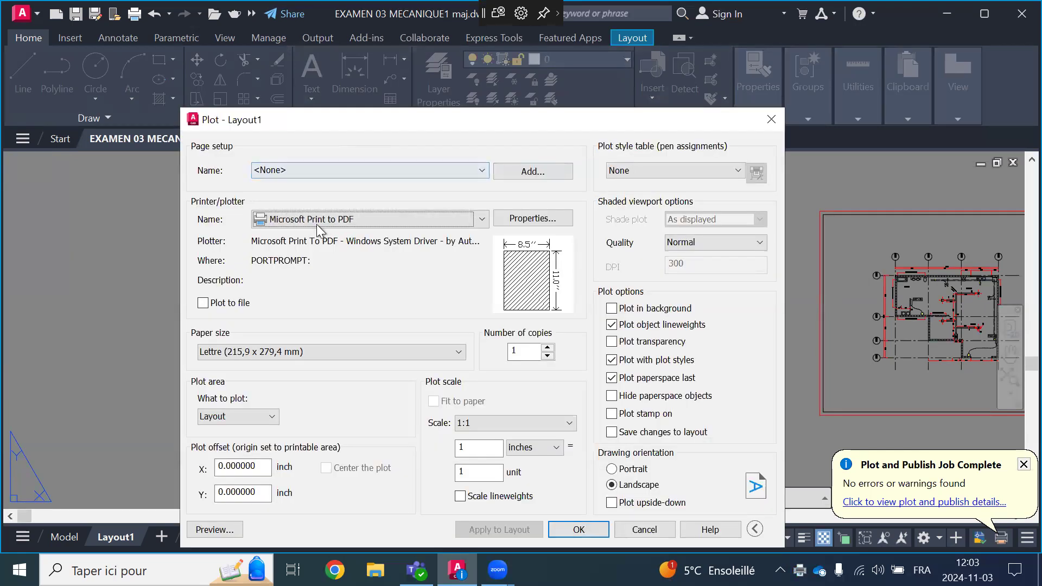
{"action": "left_click", "coordinate": [309, 170]}
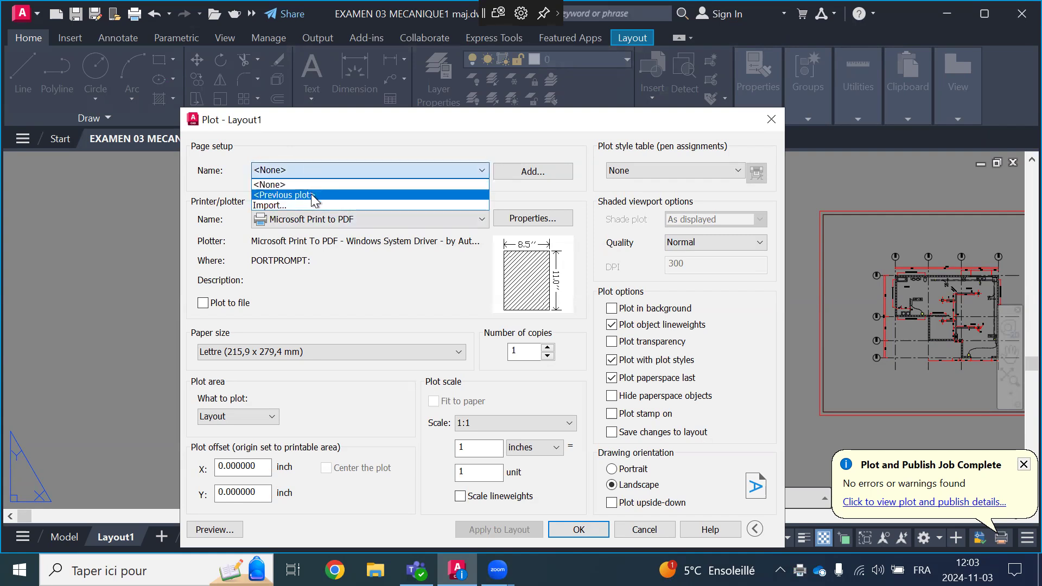
{"action": "left_click", "coordinate": [293, 195]}
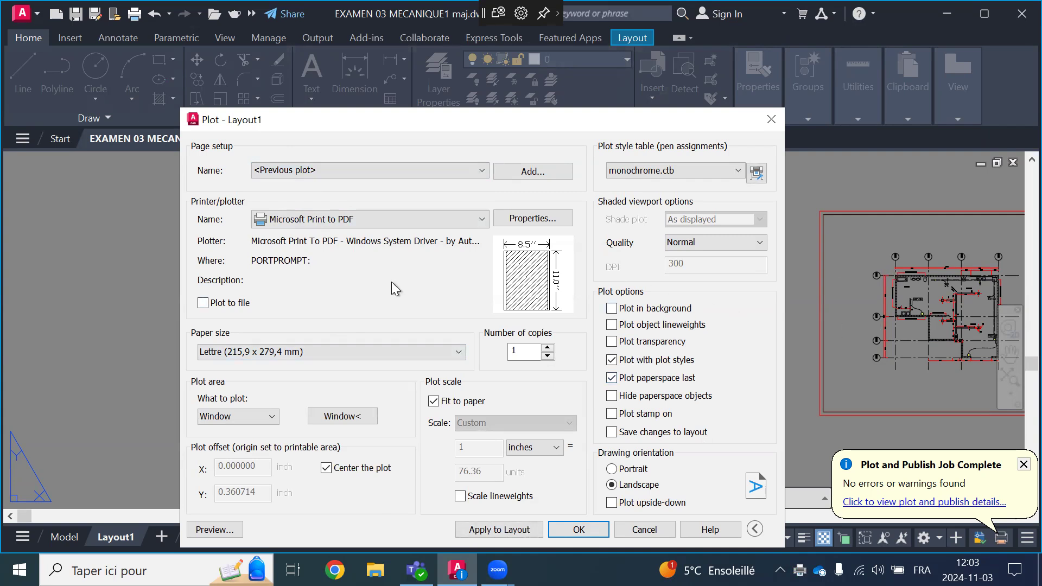
Redefine the plot window around the legend table sheet's outer border
{"action": "left_click", "coordinate": [324, 416]}
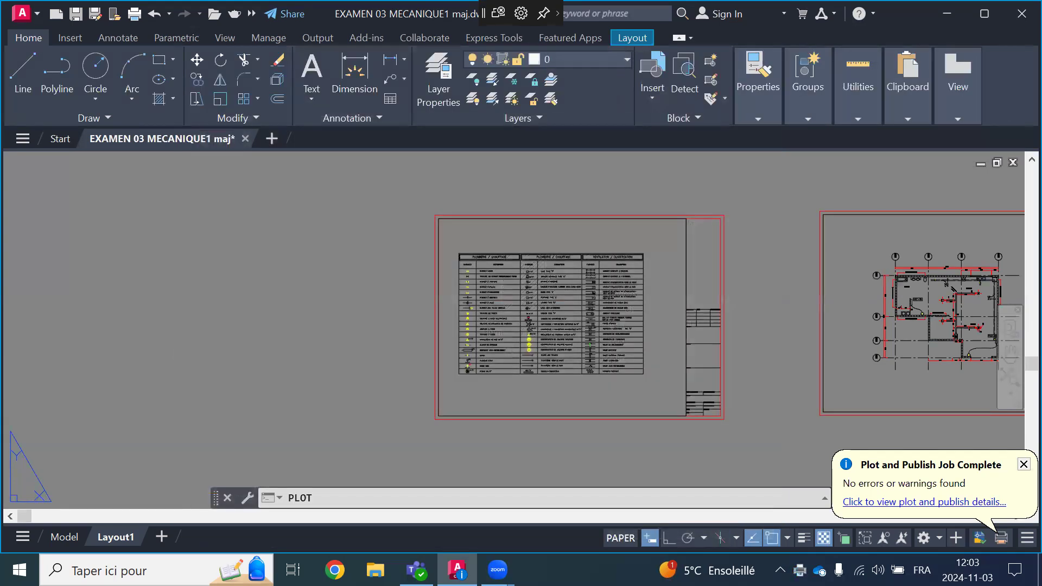
{"action": "left_click", "coordinate": [739, 211]}
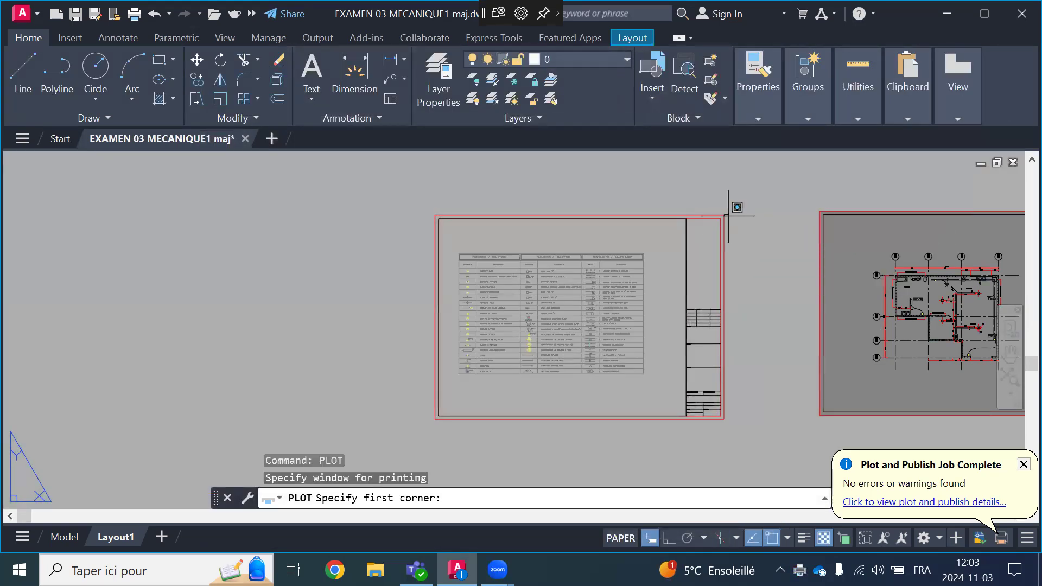
{"action": "left_click", "coordinate": [435, 420]}
Plot the legend table sheet from its preview and save the PDF as TABLEAU in the EXAMEN FINAL folder
{"action": "left_click", "coordinate": [214, 529]}
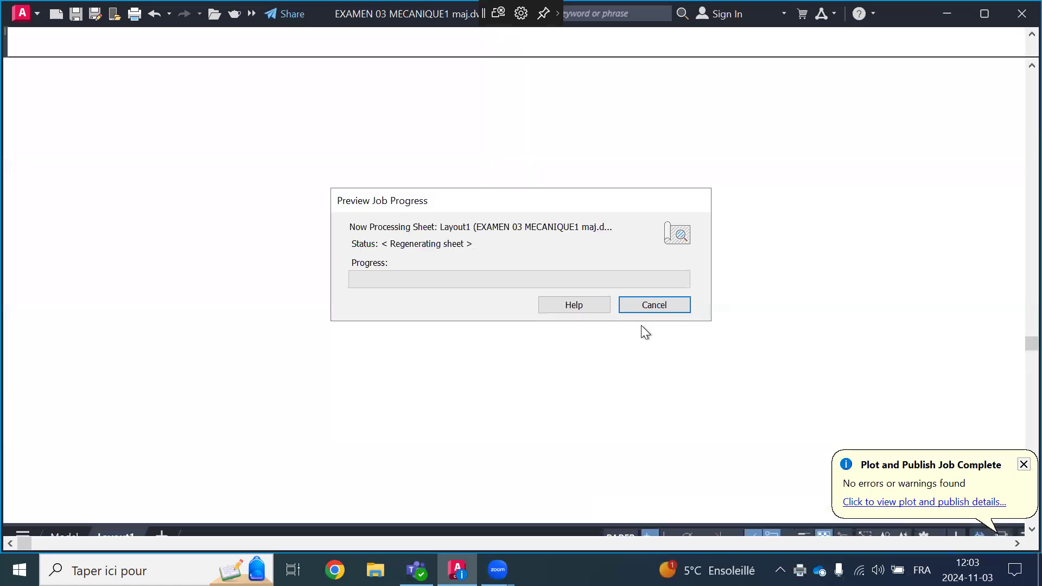
{"action": "scroll", "coordinate": [468, 262], "scroll_direction": "up", "scroll_amount": 2}
{"action": "scroll", "coordinate": [468, 294], "scroll_direction": "down", "scroll_amount": 2}
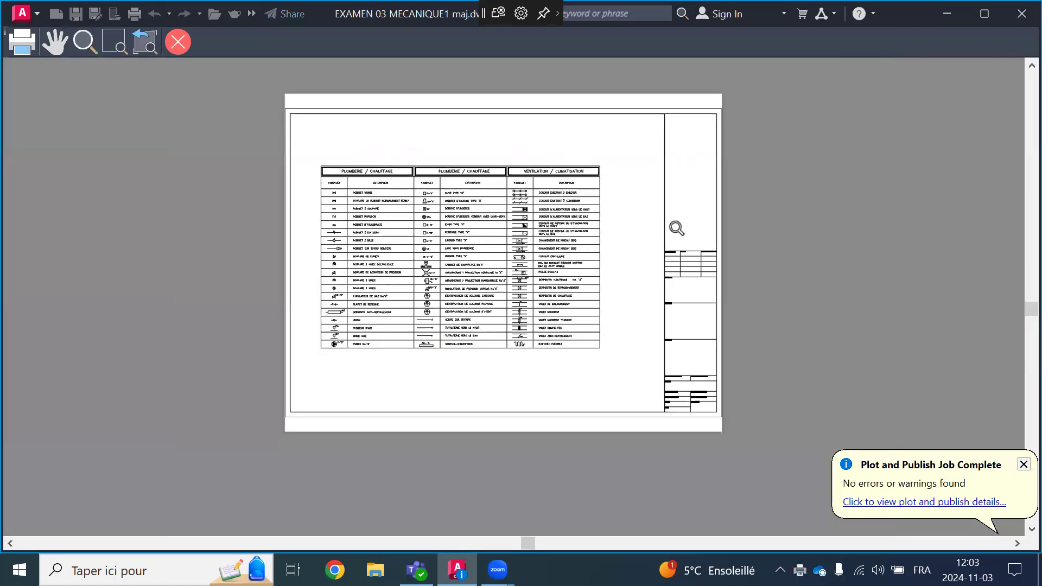
{"action": "right_click", "coordinate": [825, 144]}
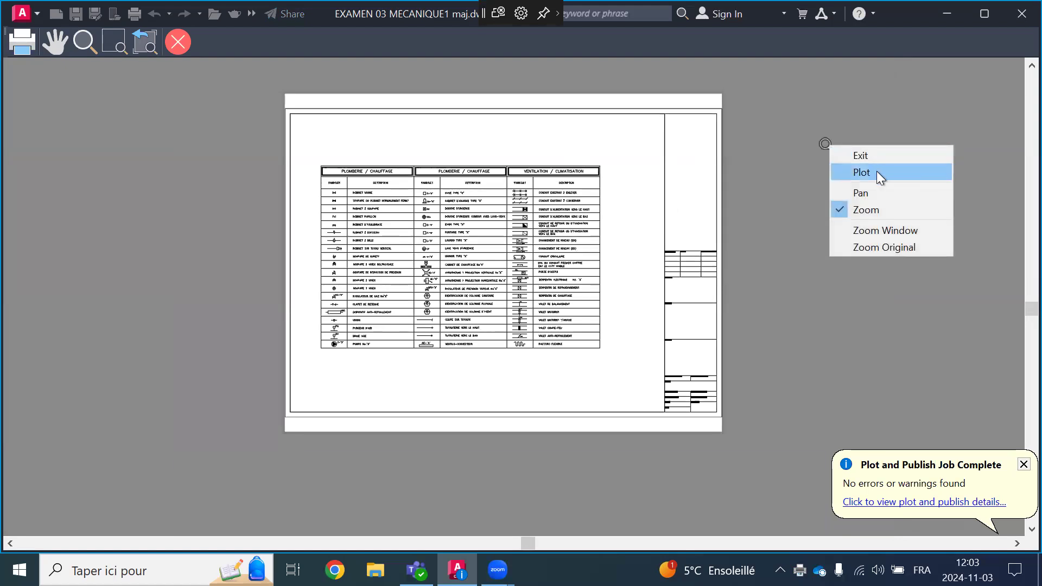
{"action": "left_click", "coordinate": [863, 172]}
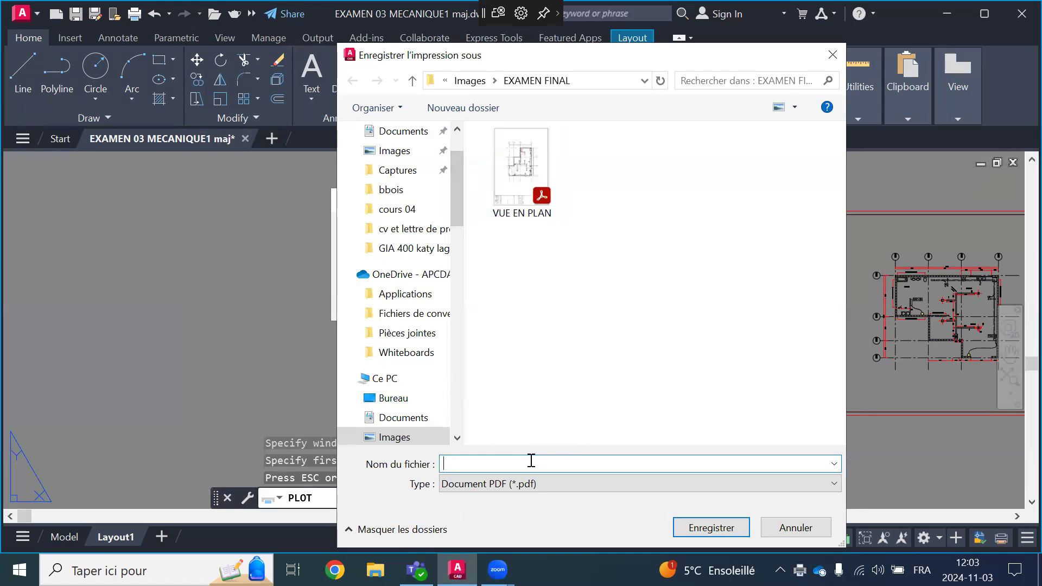
{"action": "type", "text": "TABLEAU"}
{"action": "left_click", "coordinate": [735, 528]}
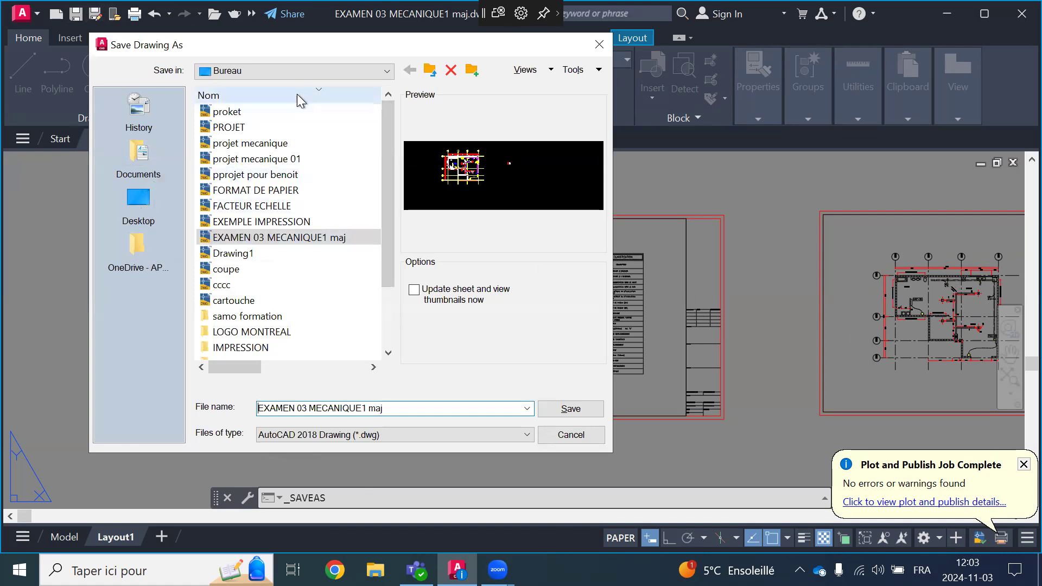
Save the drawing in the EXAMEN FINAL folder under Images, named with the person's surname followed by "_EXAMEN FINAL 20241103"
{"action": "left_click", "coordinate": [321, 68]}
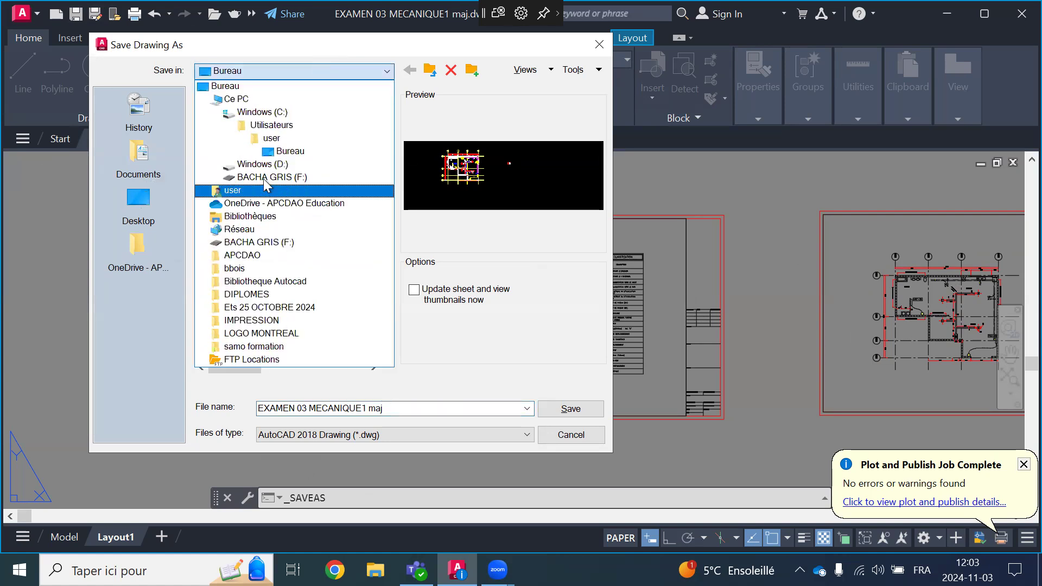
{"action": "left_click", "coordinate": [250, 101]}
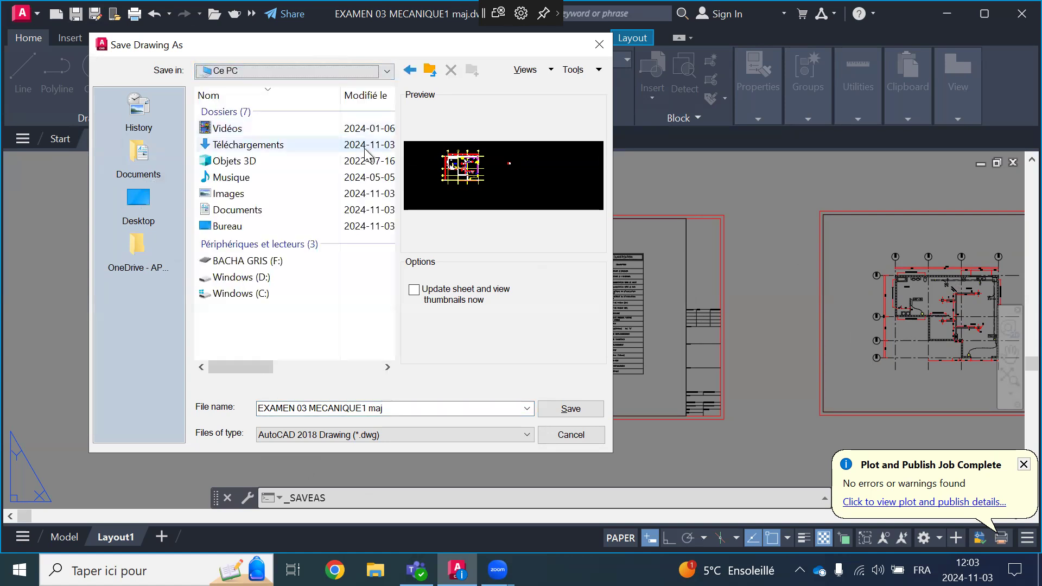
{"action": "double_click", "coordinate": [236, 193]}
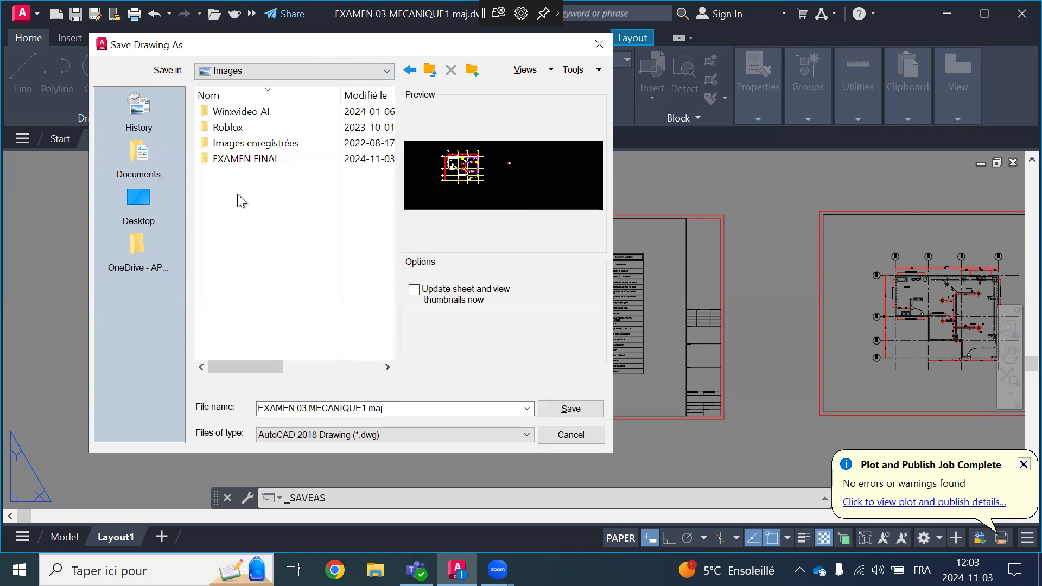
{"action": "double_click", "coordinate": [227, 158]}
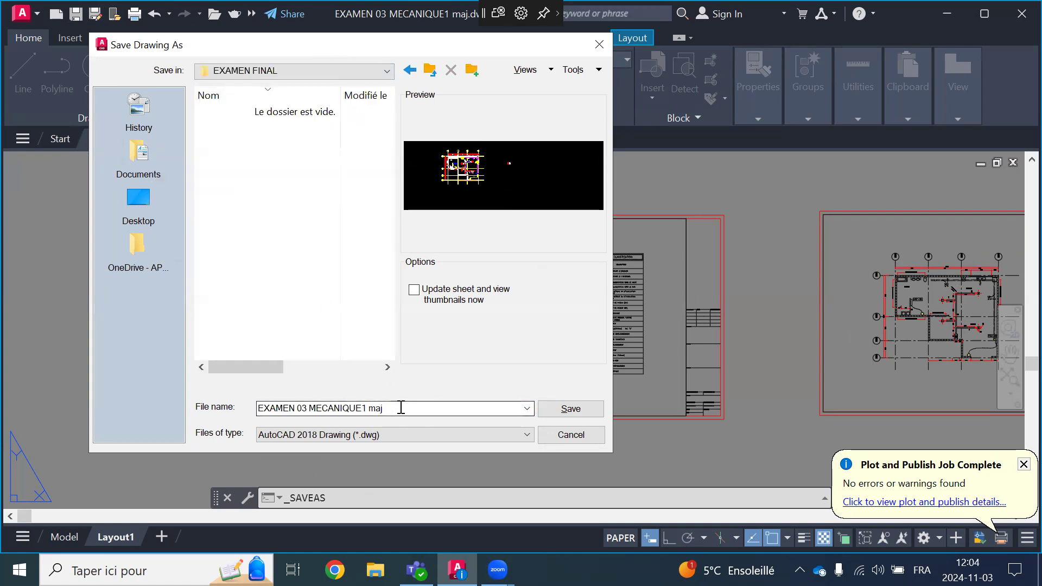
{"action": "left_click", "coordinate": [382, 407]}
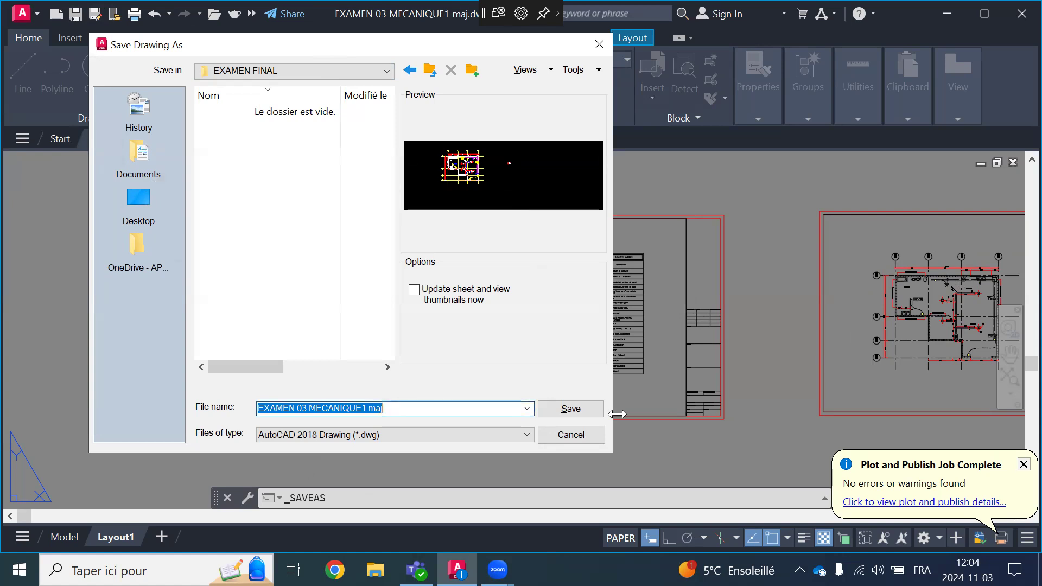
{"action": "type", "text": "BACHA_EXAMEN FINAL"}
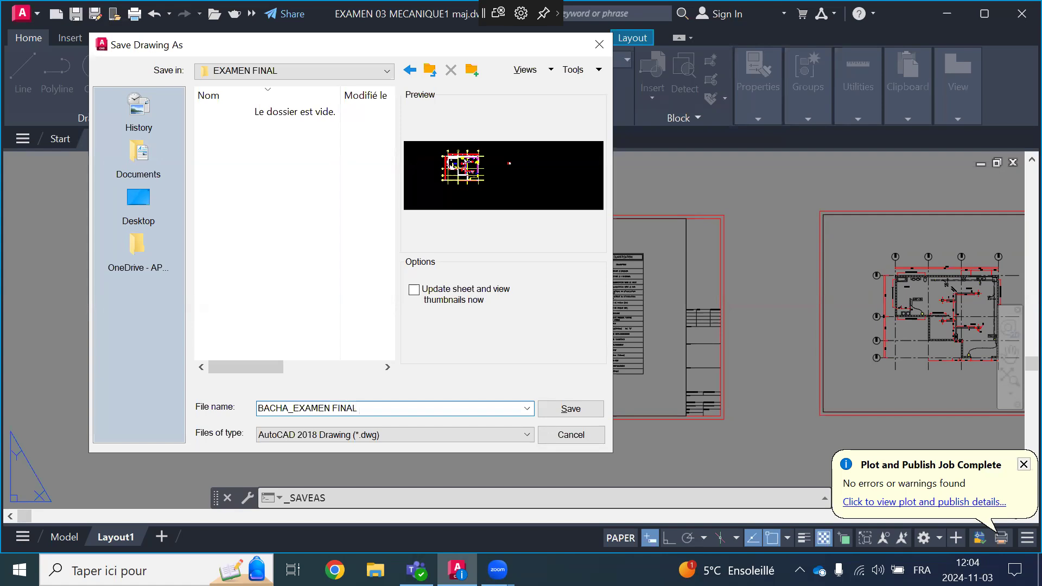
{"action": "type", "text": "2024"}
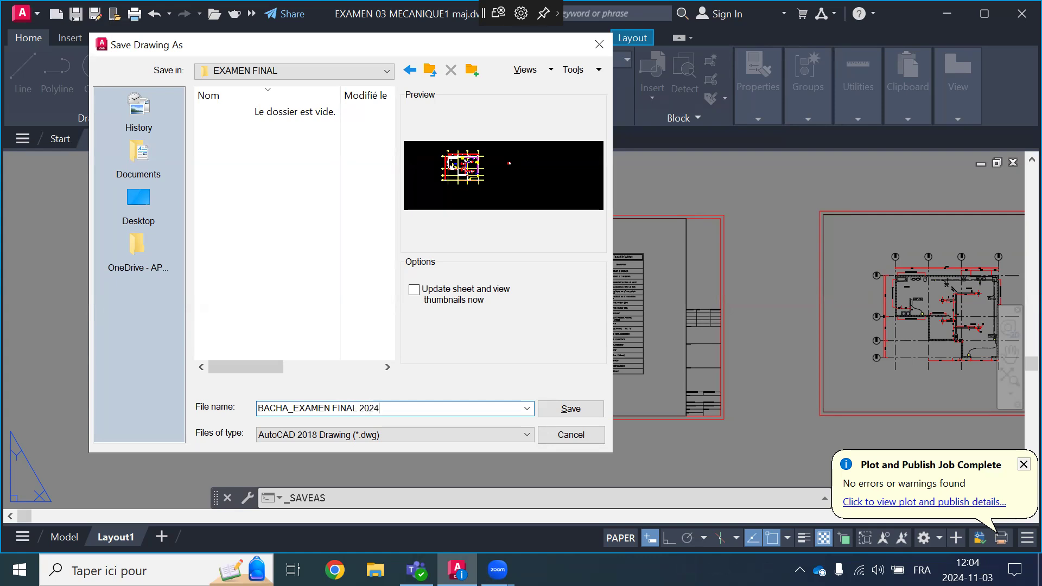
{"action": "type", "text": "1103"}
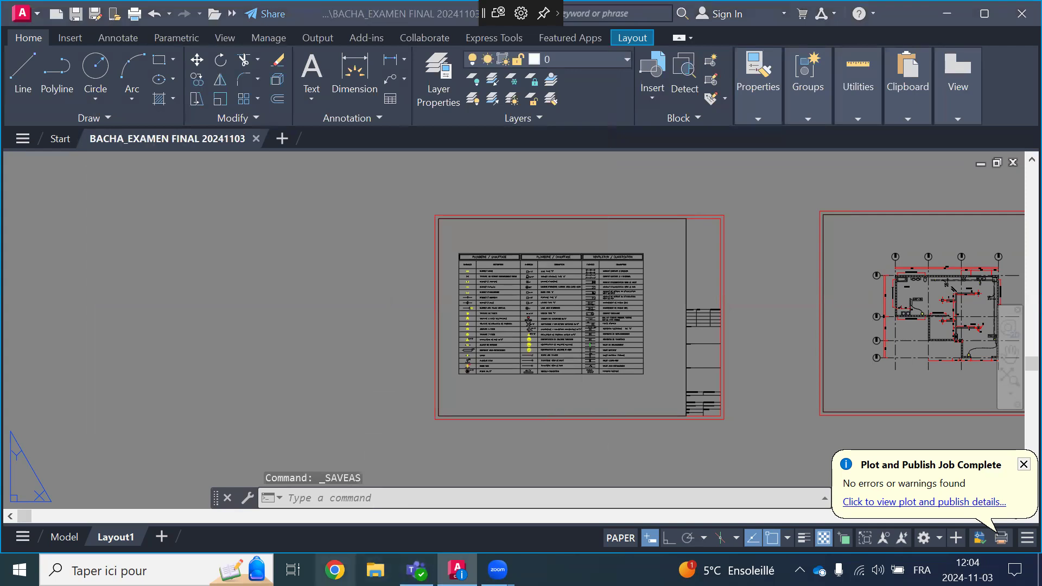
Switch to File Explorer and check the saved drawing and PDF files in the EXAMEN FINAL folder under Images
{"action": "mouse_move", "coordinate": [375, 570]}
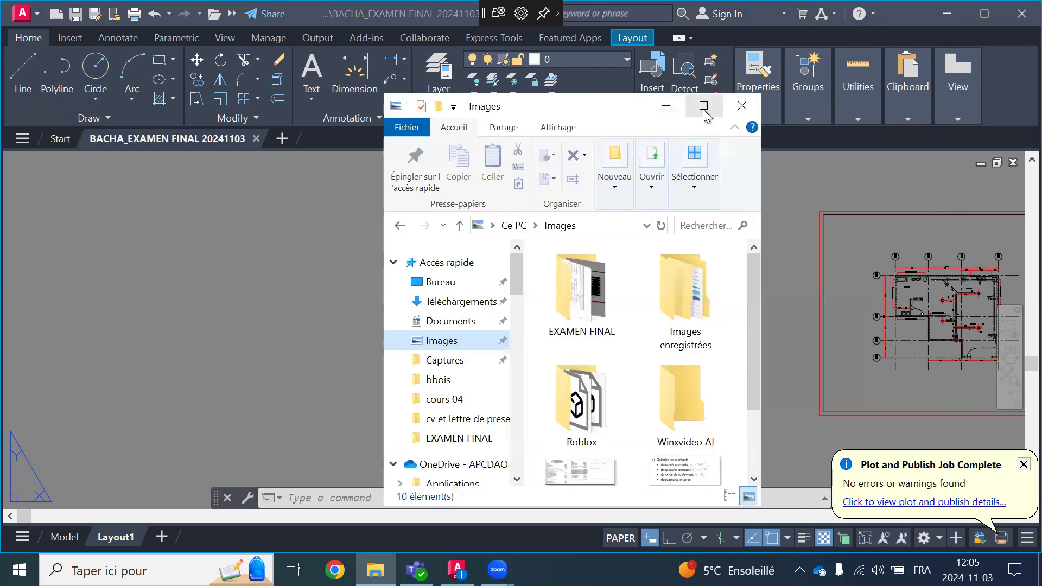
{"action": "left_click", "coordinate": [703, 107]}
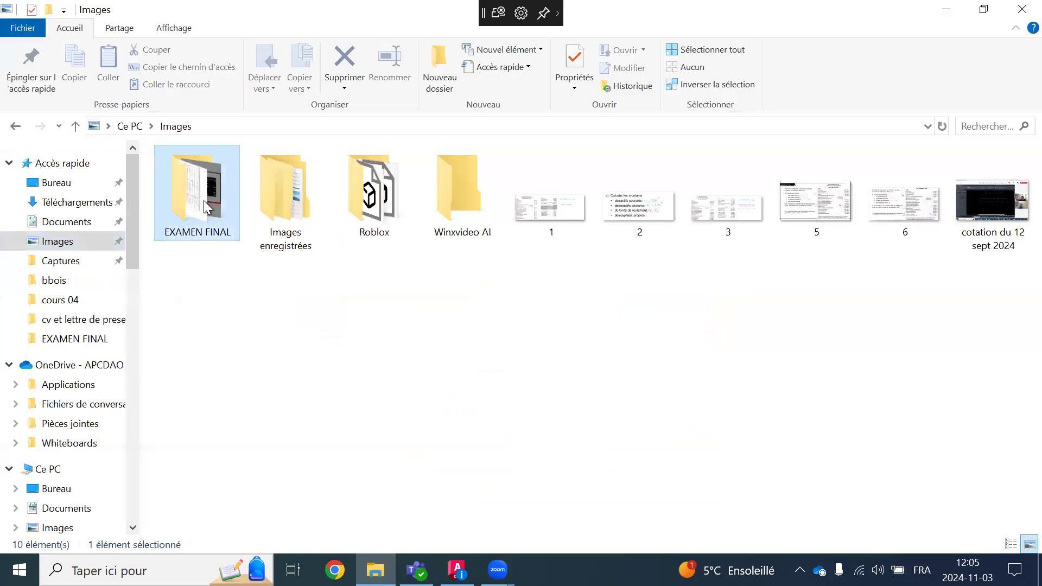
{"action": "double_click", "coordinate": [203, 201]}
{"action": "left_click_drag", "start_coordinate": [459, 193], "coordinate": [206, 300]}
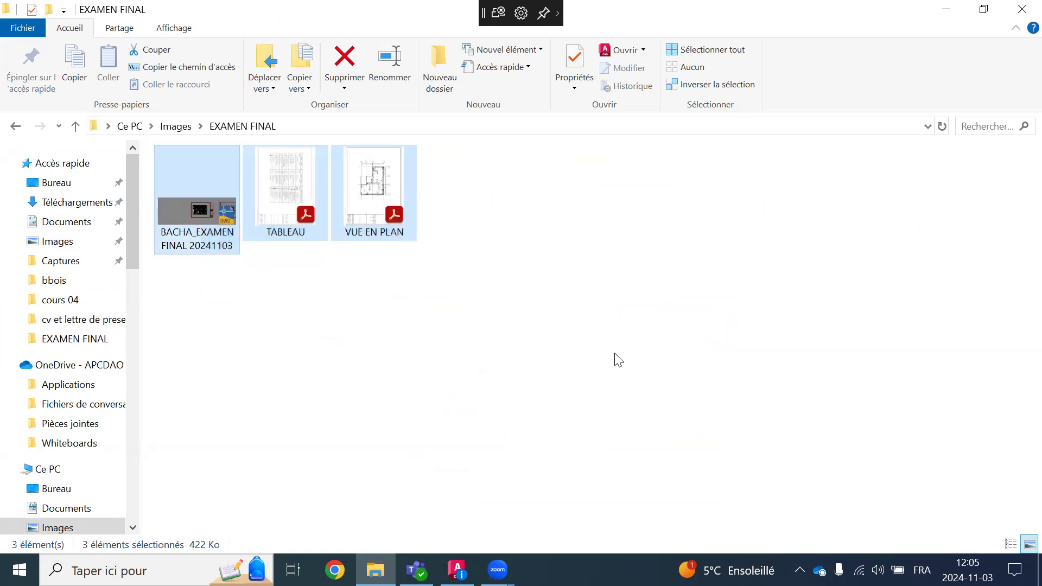
{"action": "left_click", "coordinate": [616, 360]}
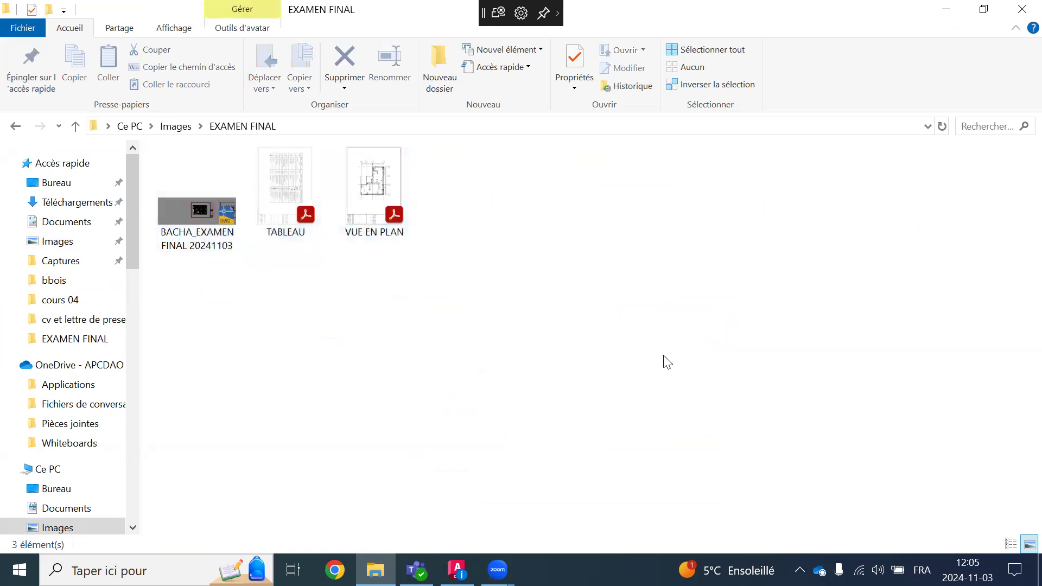